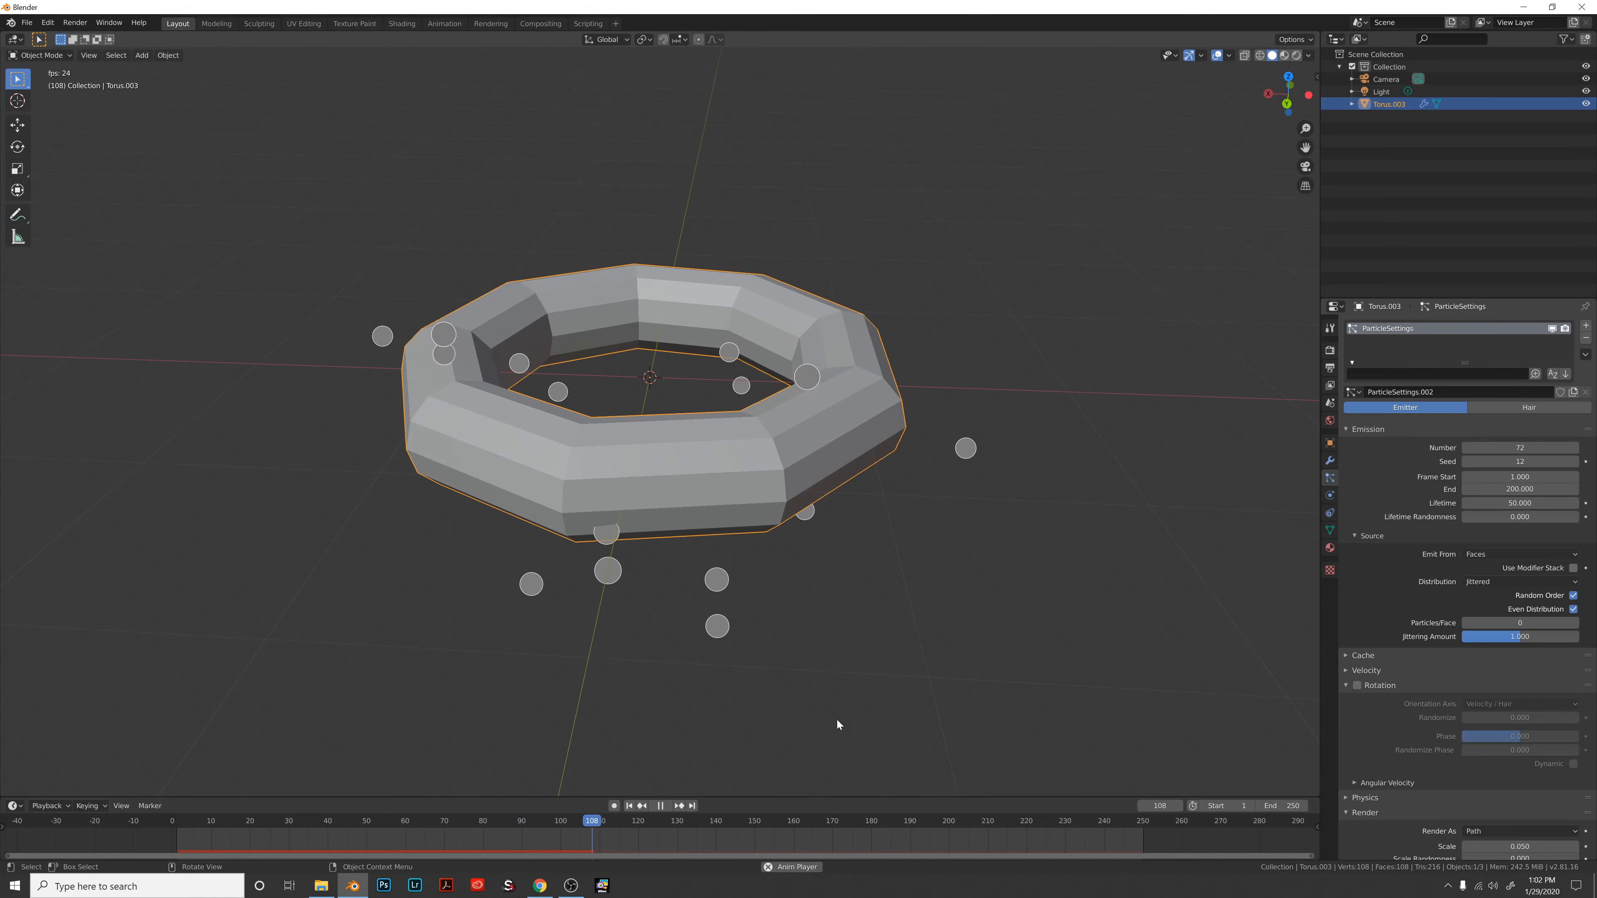
Stop the animation playback with the torus emitting 72 particles that live 50 frames.
click(659, 808)
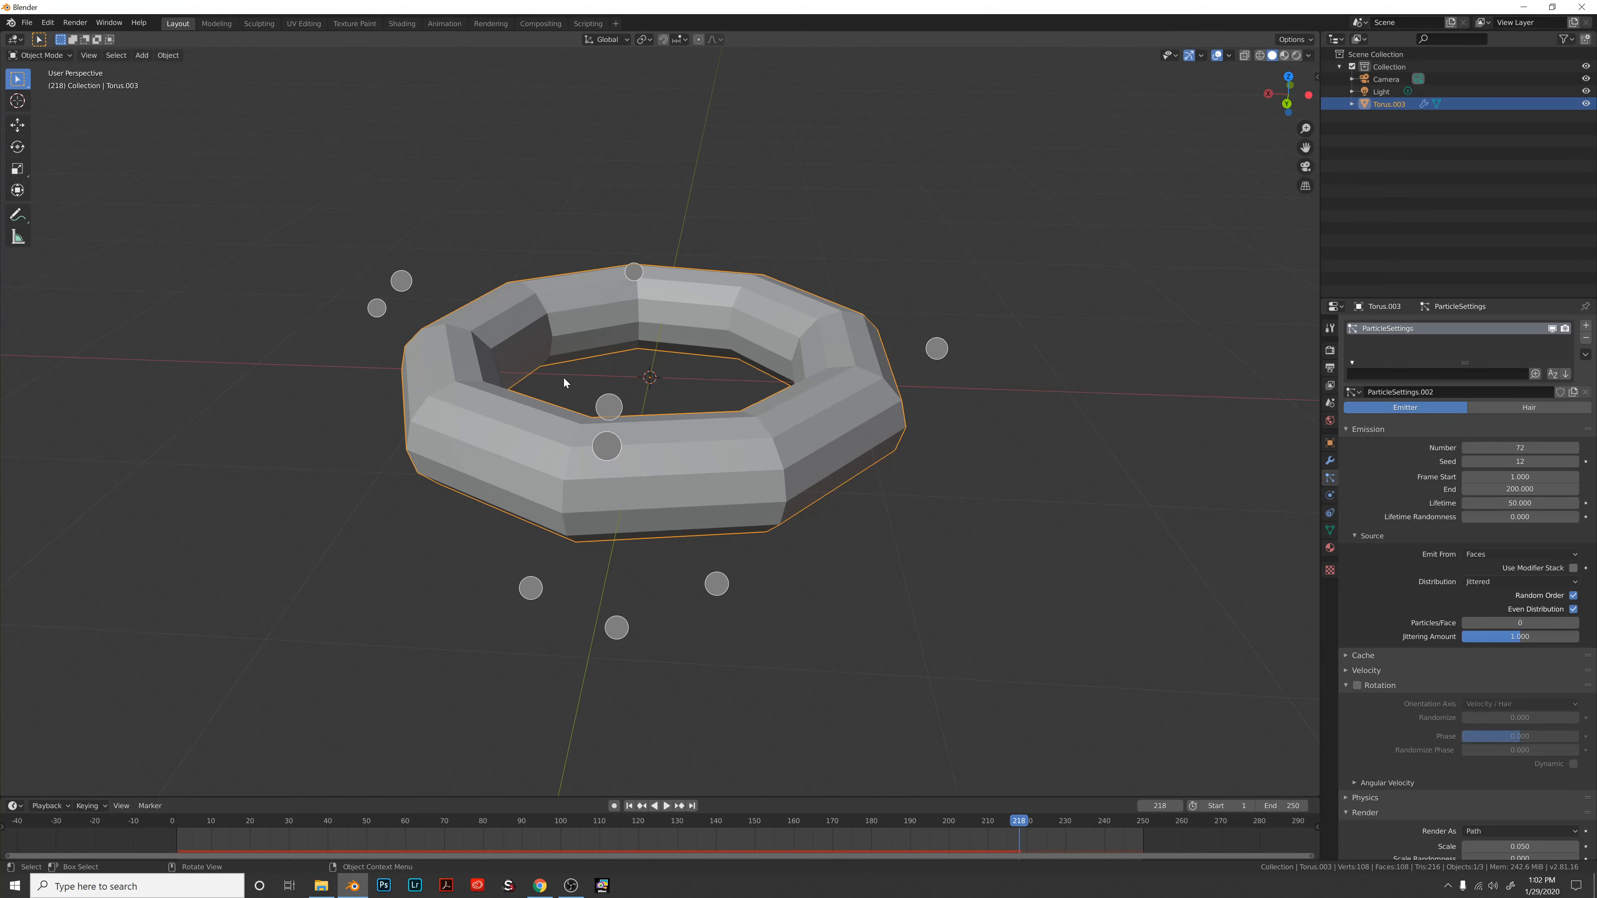
Raise the torus's emission Number to 147 with seed 33.
mouse_move(564, 378)
middle_down()
mouse_move(616, 337)
mouse_move(574, 373)
mouse_move(591, 378)
middle_up()
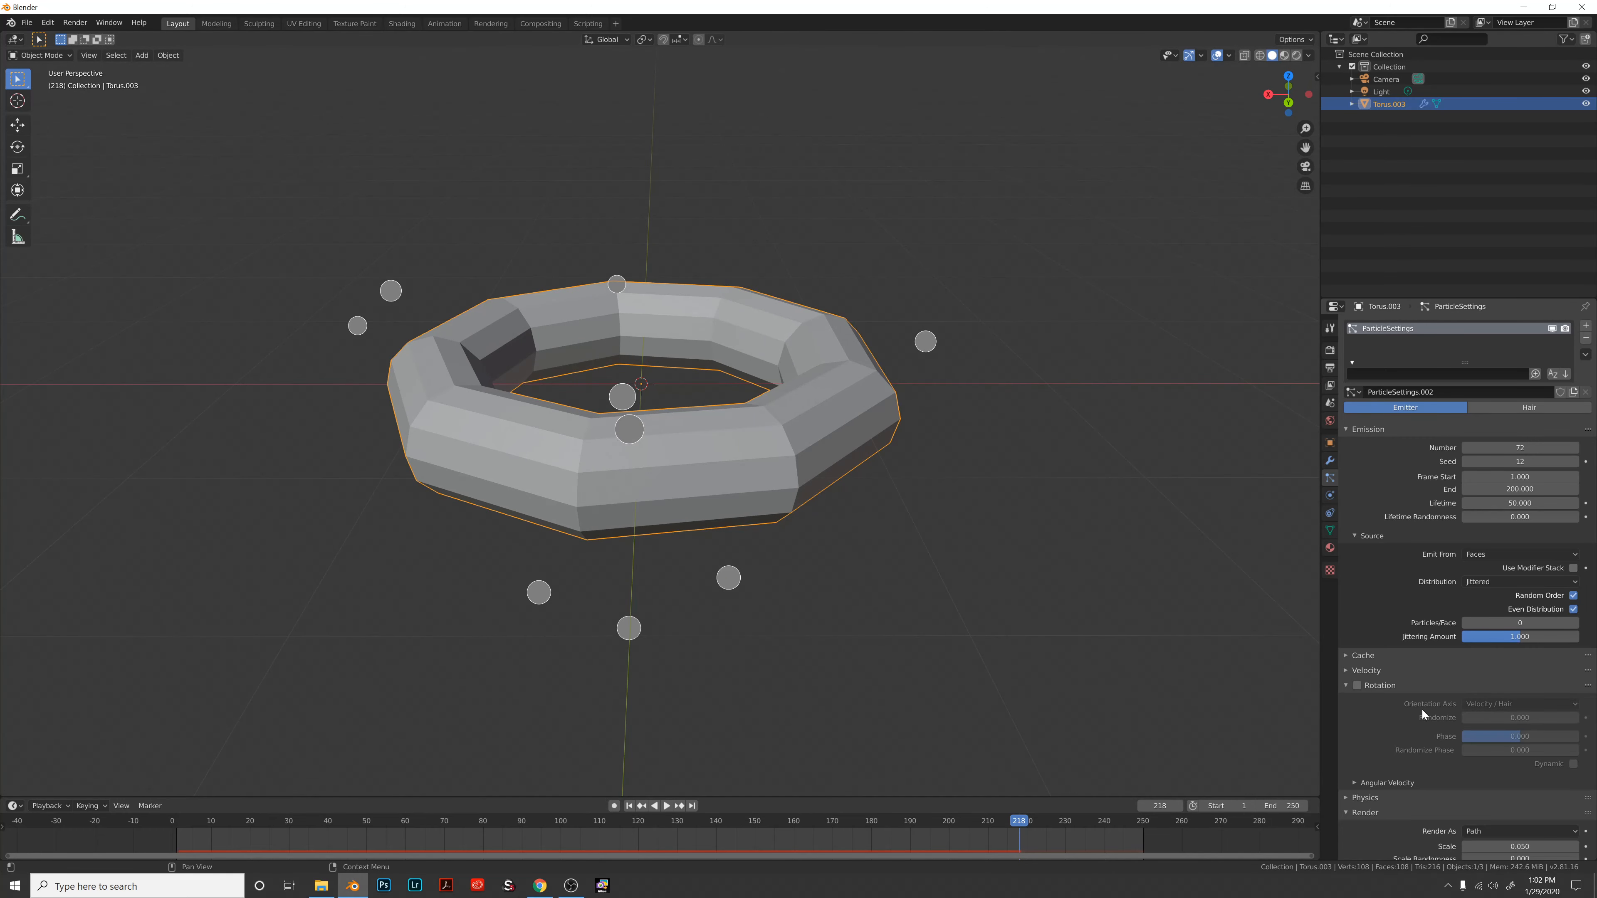
middle_drag(710, 434, 710, 447)
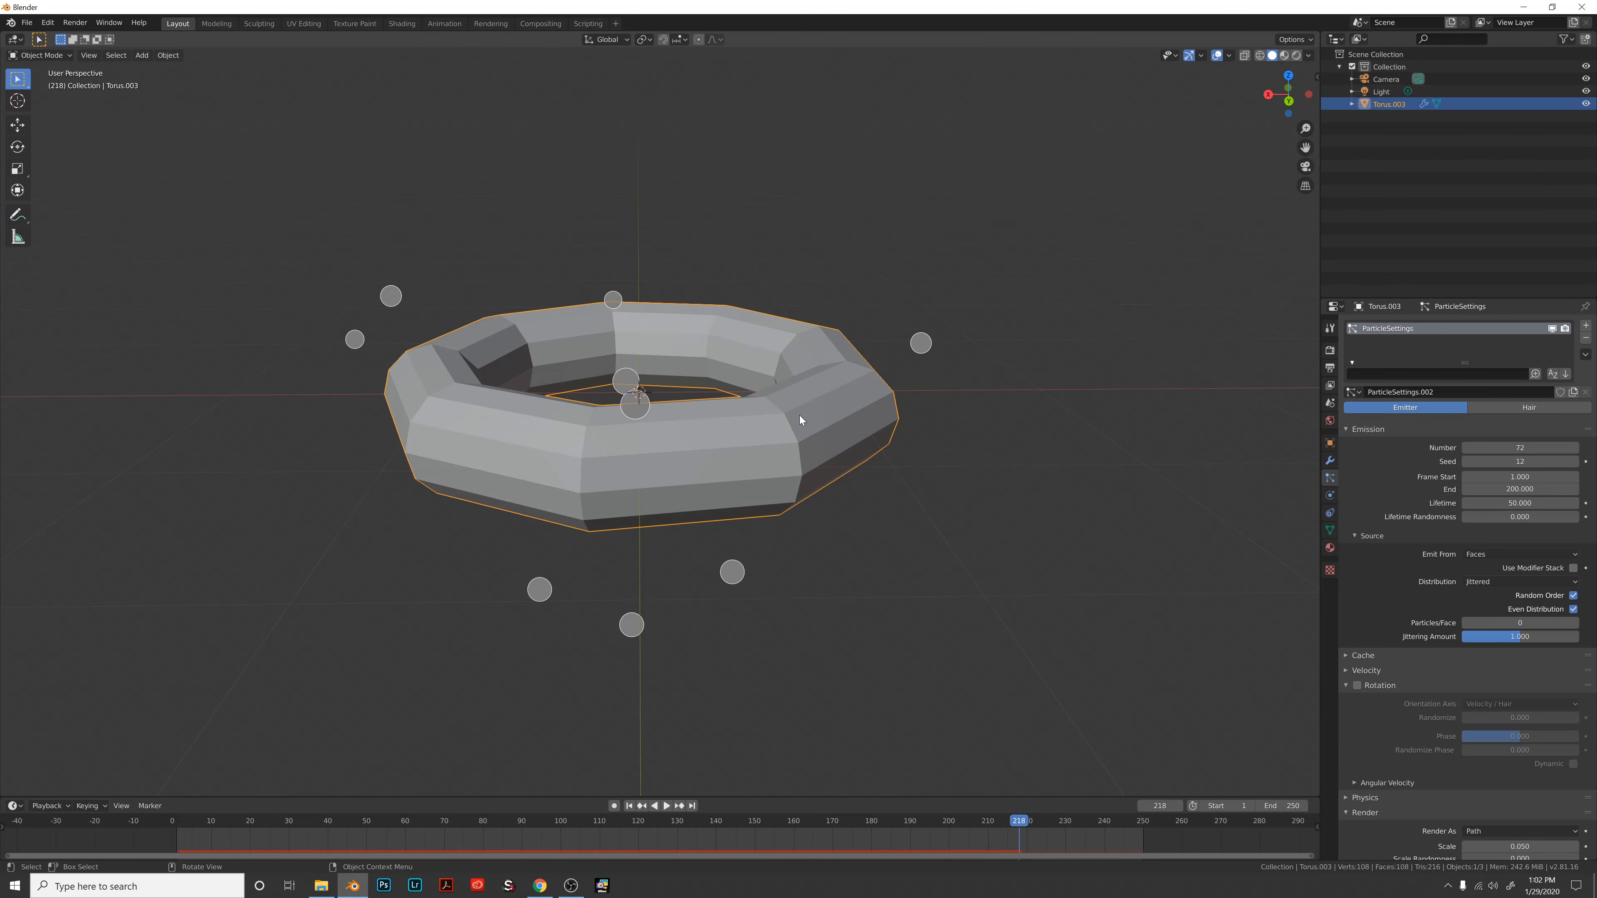
middle_drag(800, 415, 824, 412)
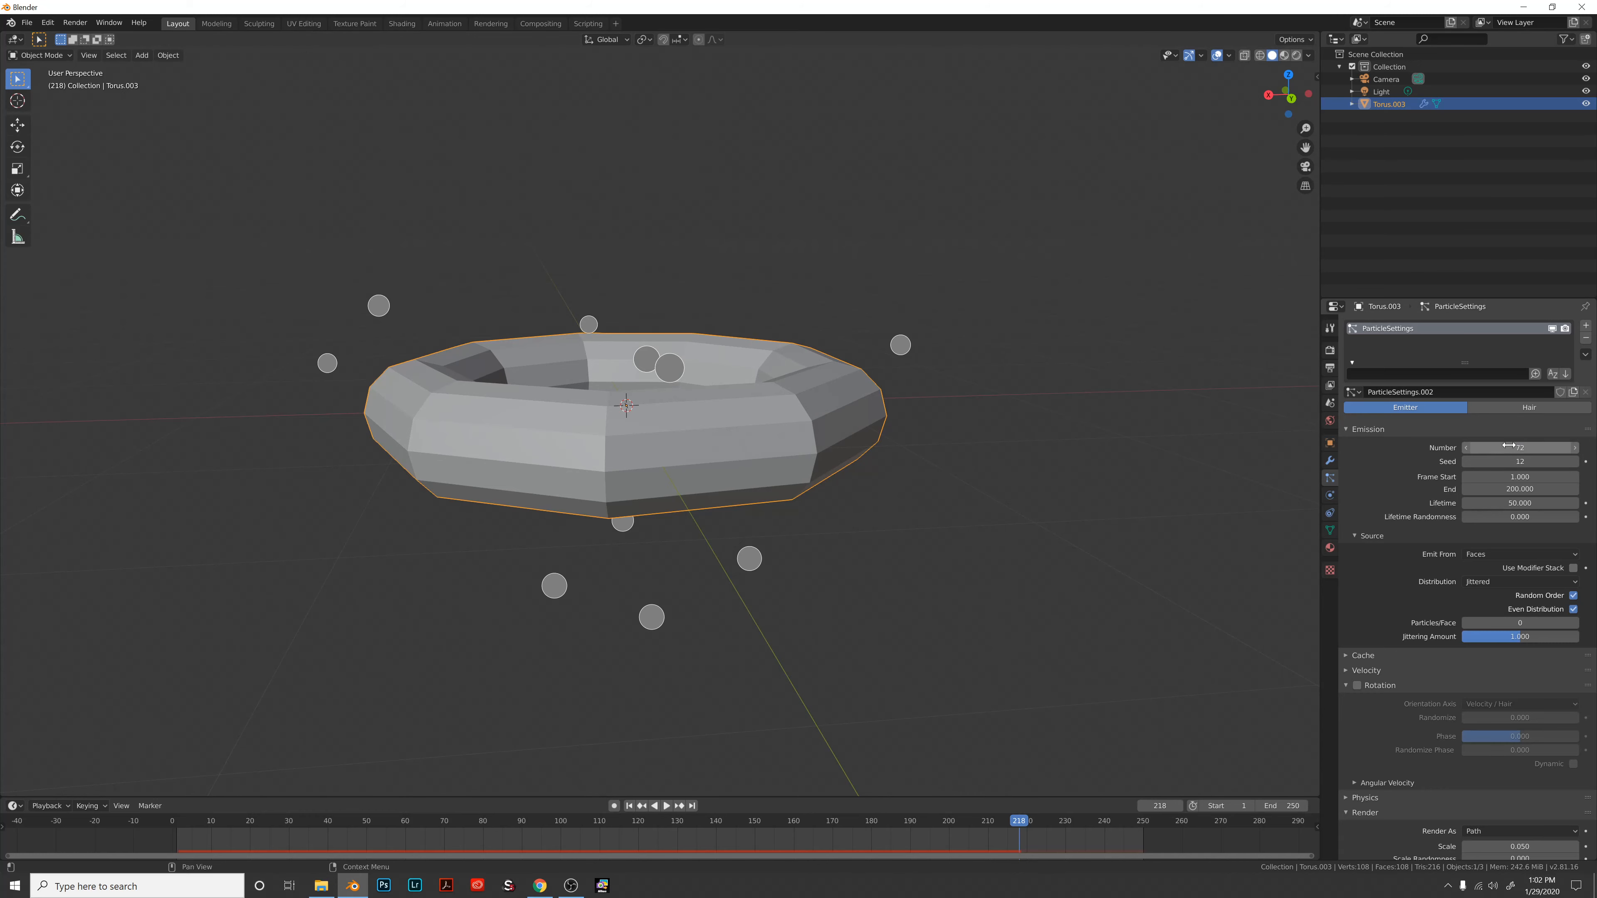
mouse_move(1509, 445)
mouse_down()
mouse_move(1579, 446)
mouse_move(1512, 464)
mouse_move(1528, 464)
mouse_up()
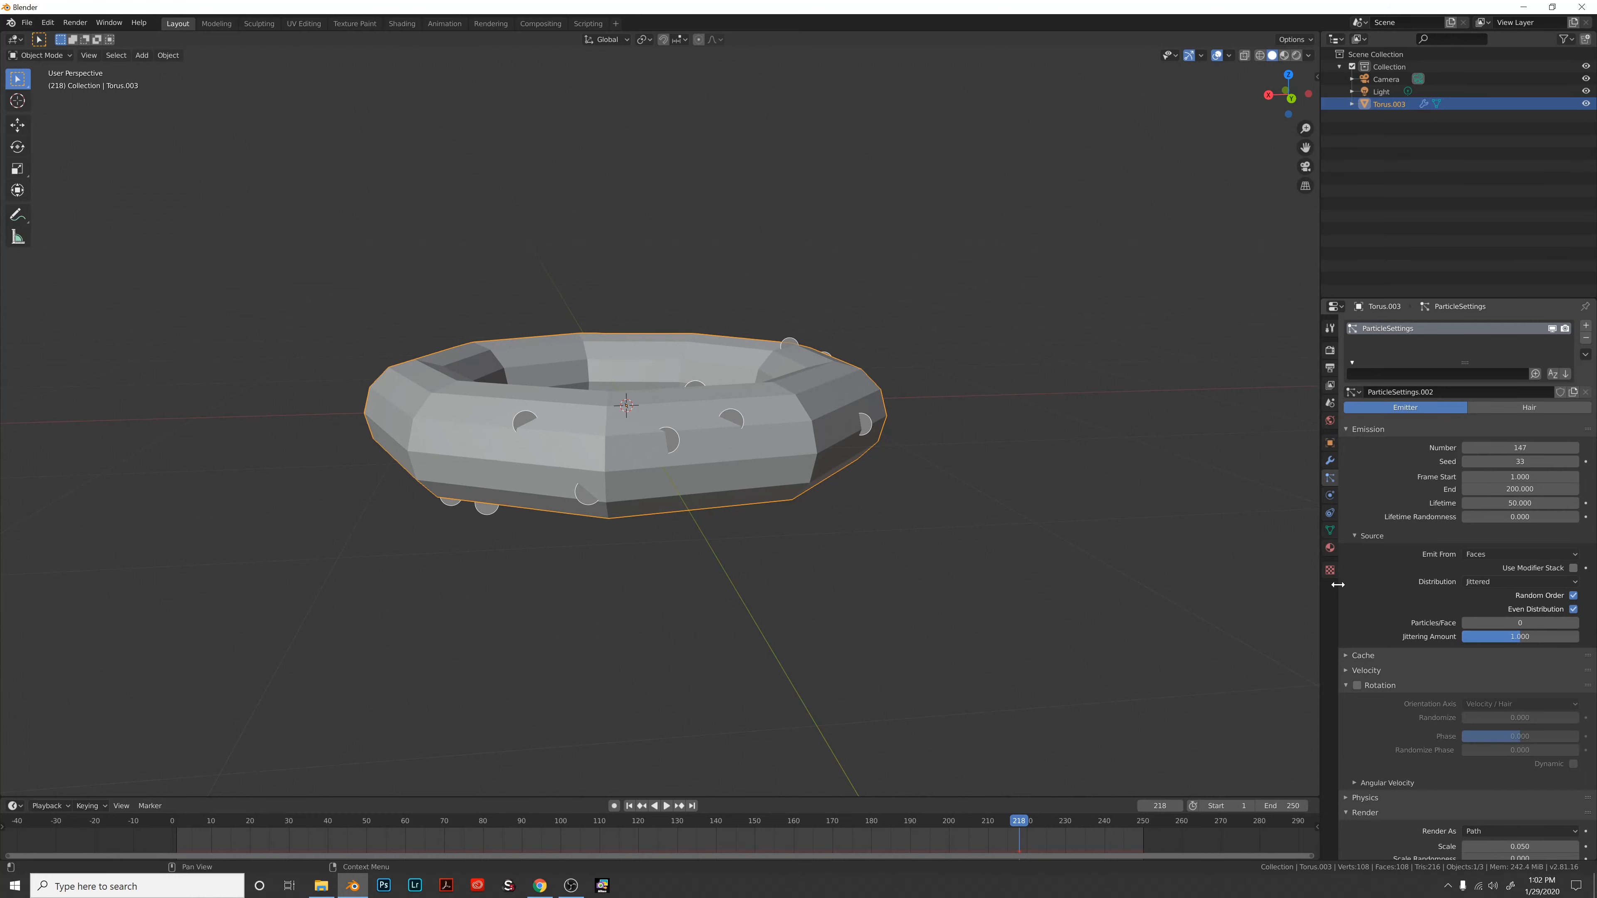
Play the animation and enable particle Rotation.
key(space)
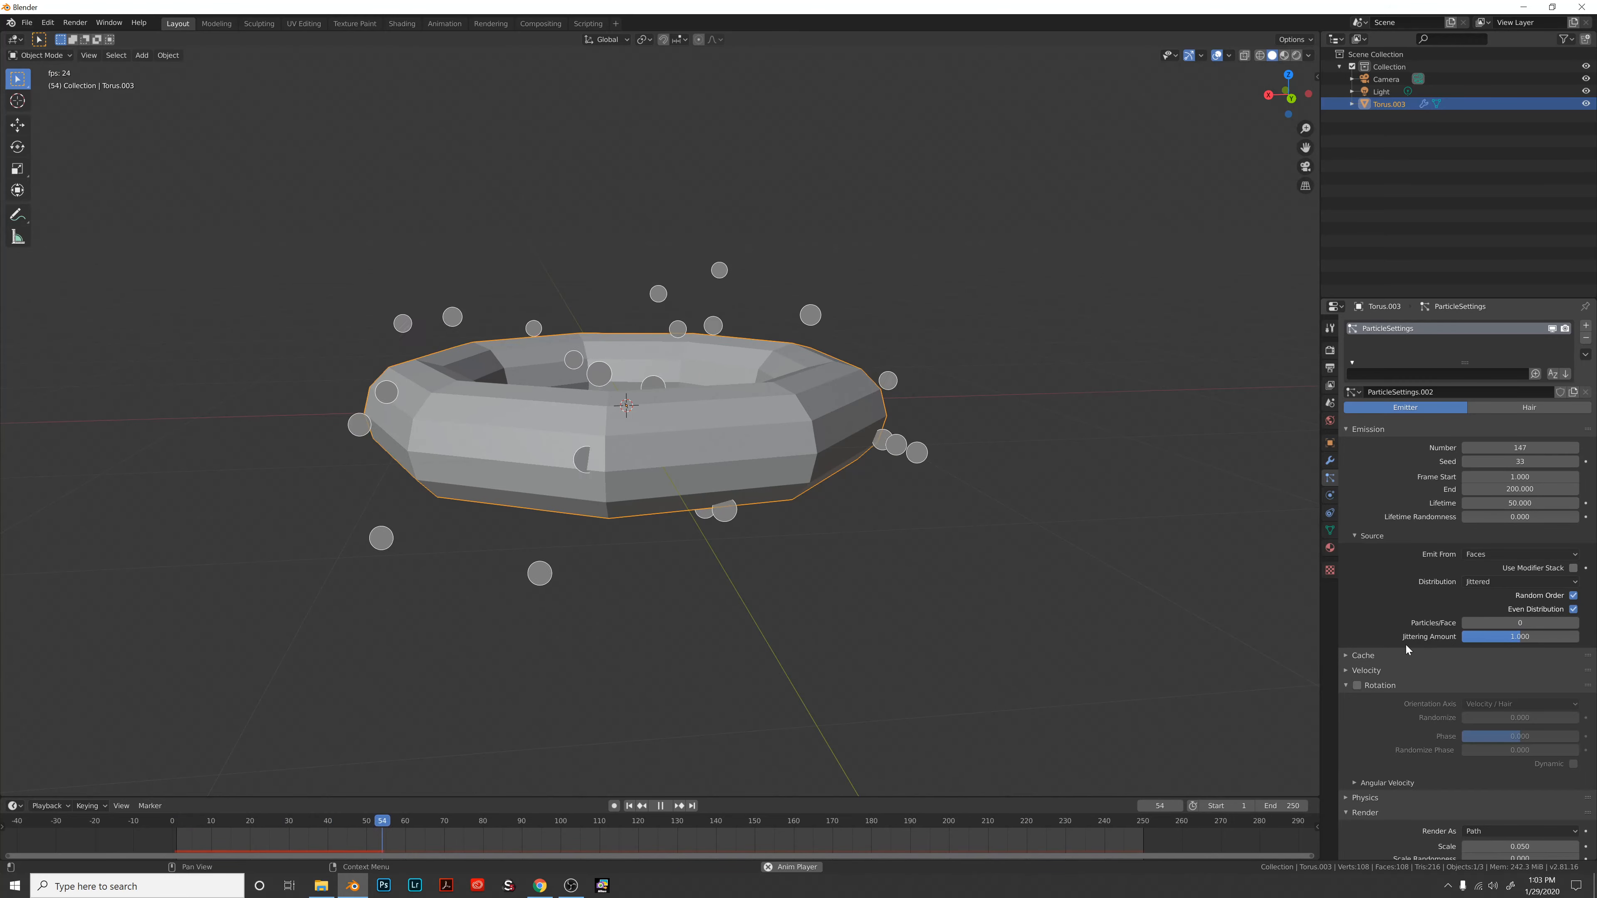
scroll(1406, 646, down, 1)
scroll(1093, 645, down, 3)
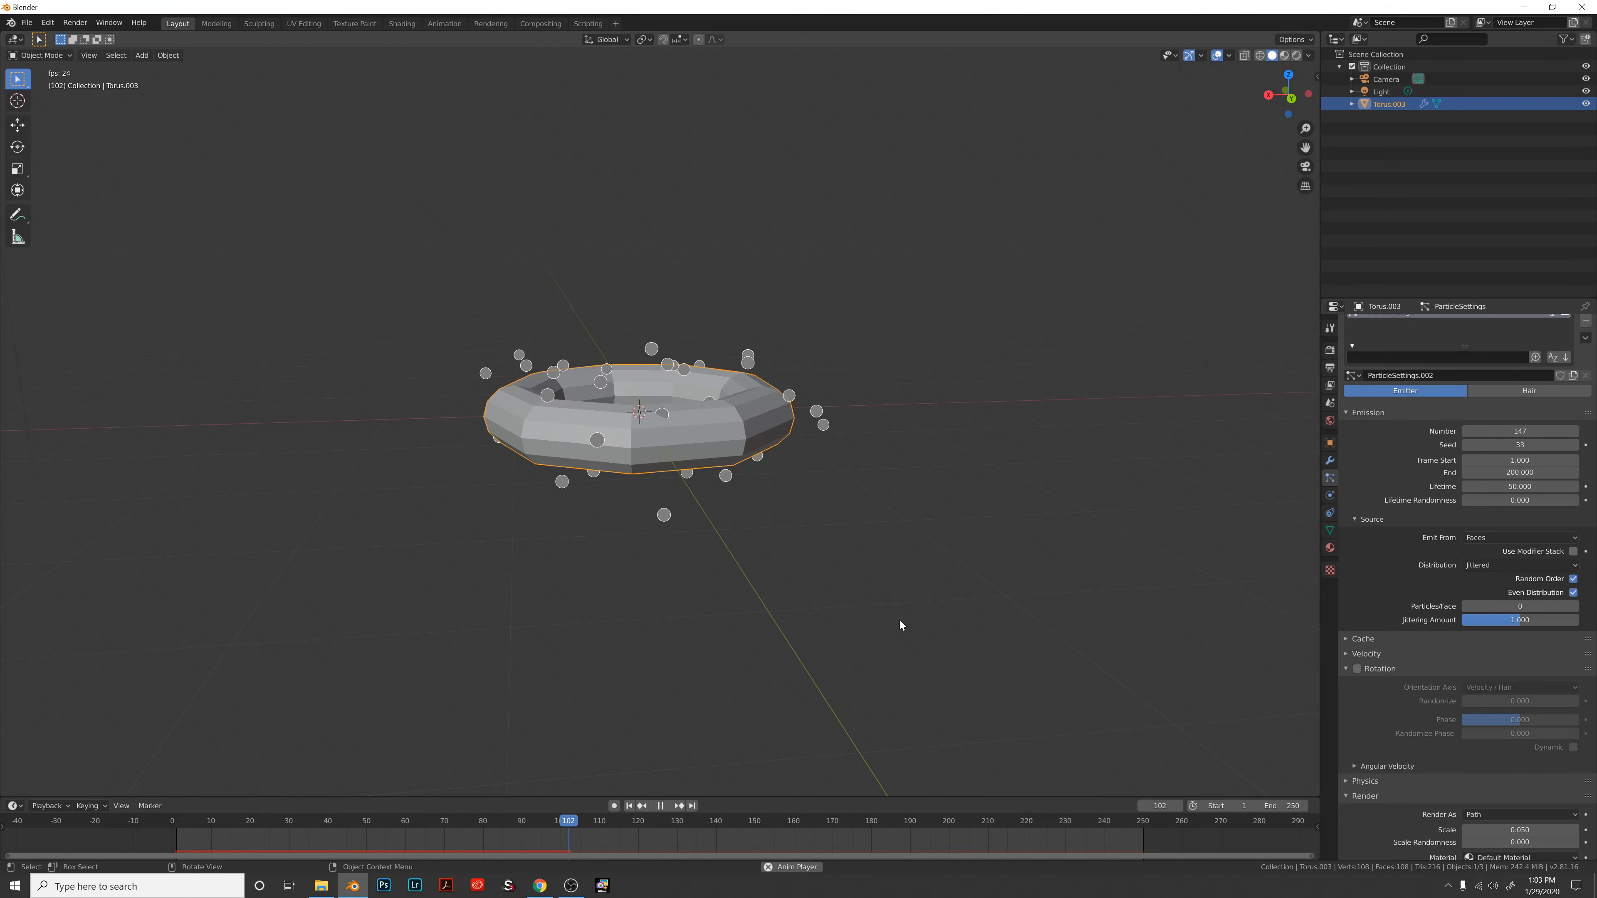
scroll(902, 598, up, 3)
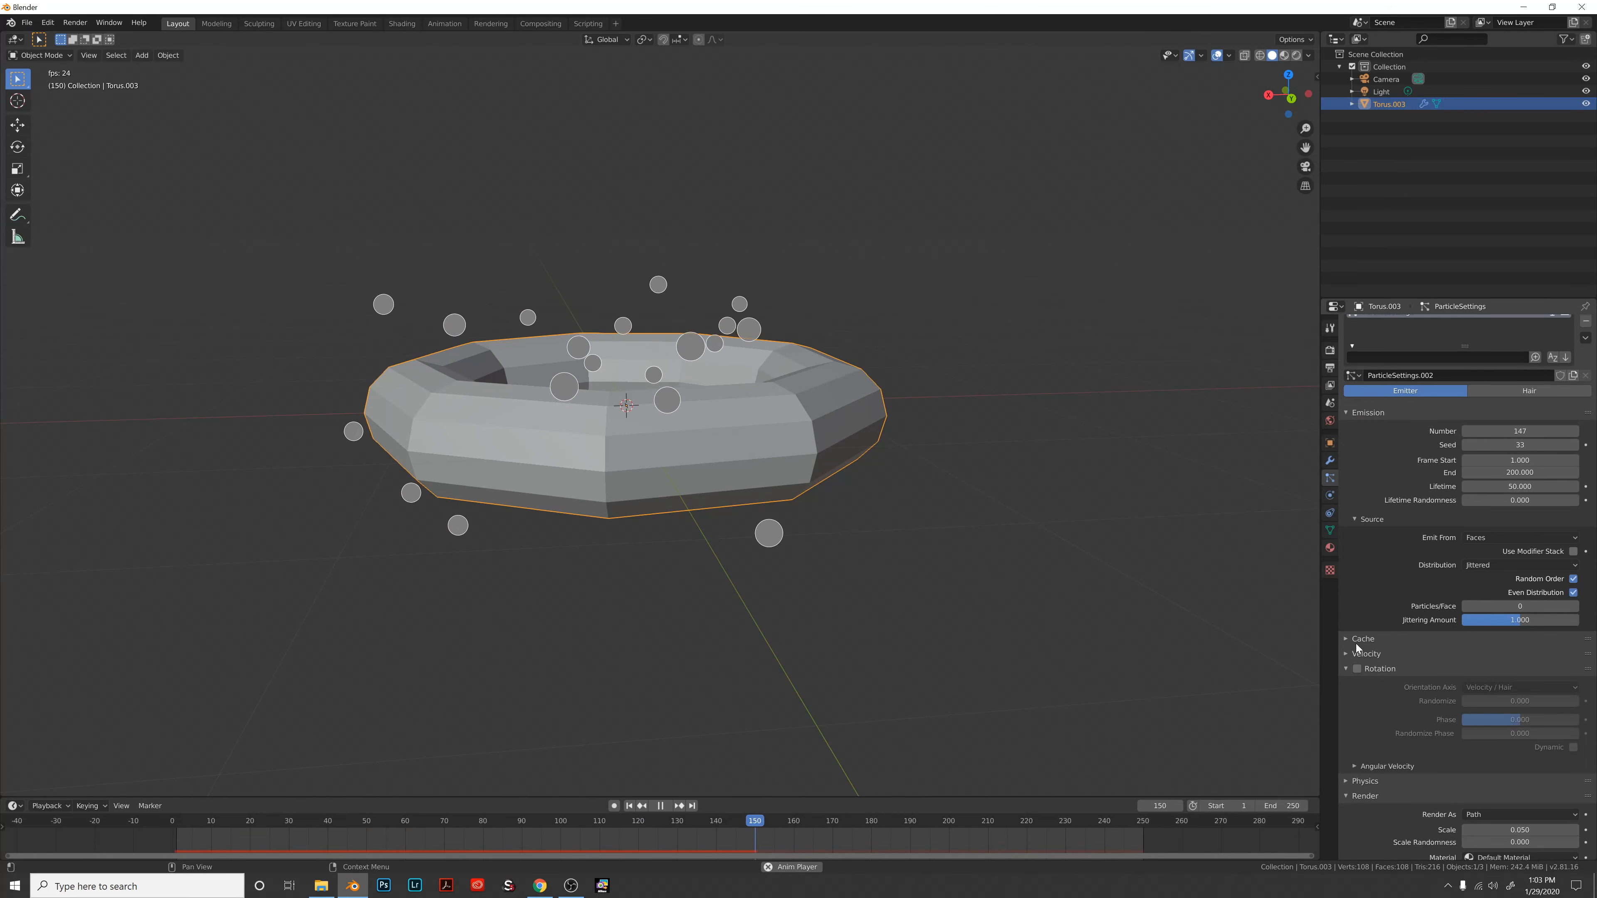
click(1356, 669)
Set rotation Randomize to 0.518 and Randomize Phase to 0.655, then stop playback.
scroll(1379, 714, down, 1)
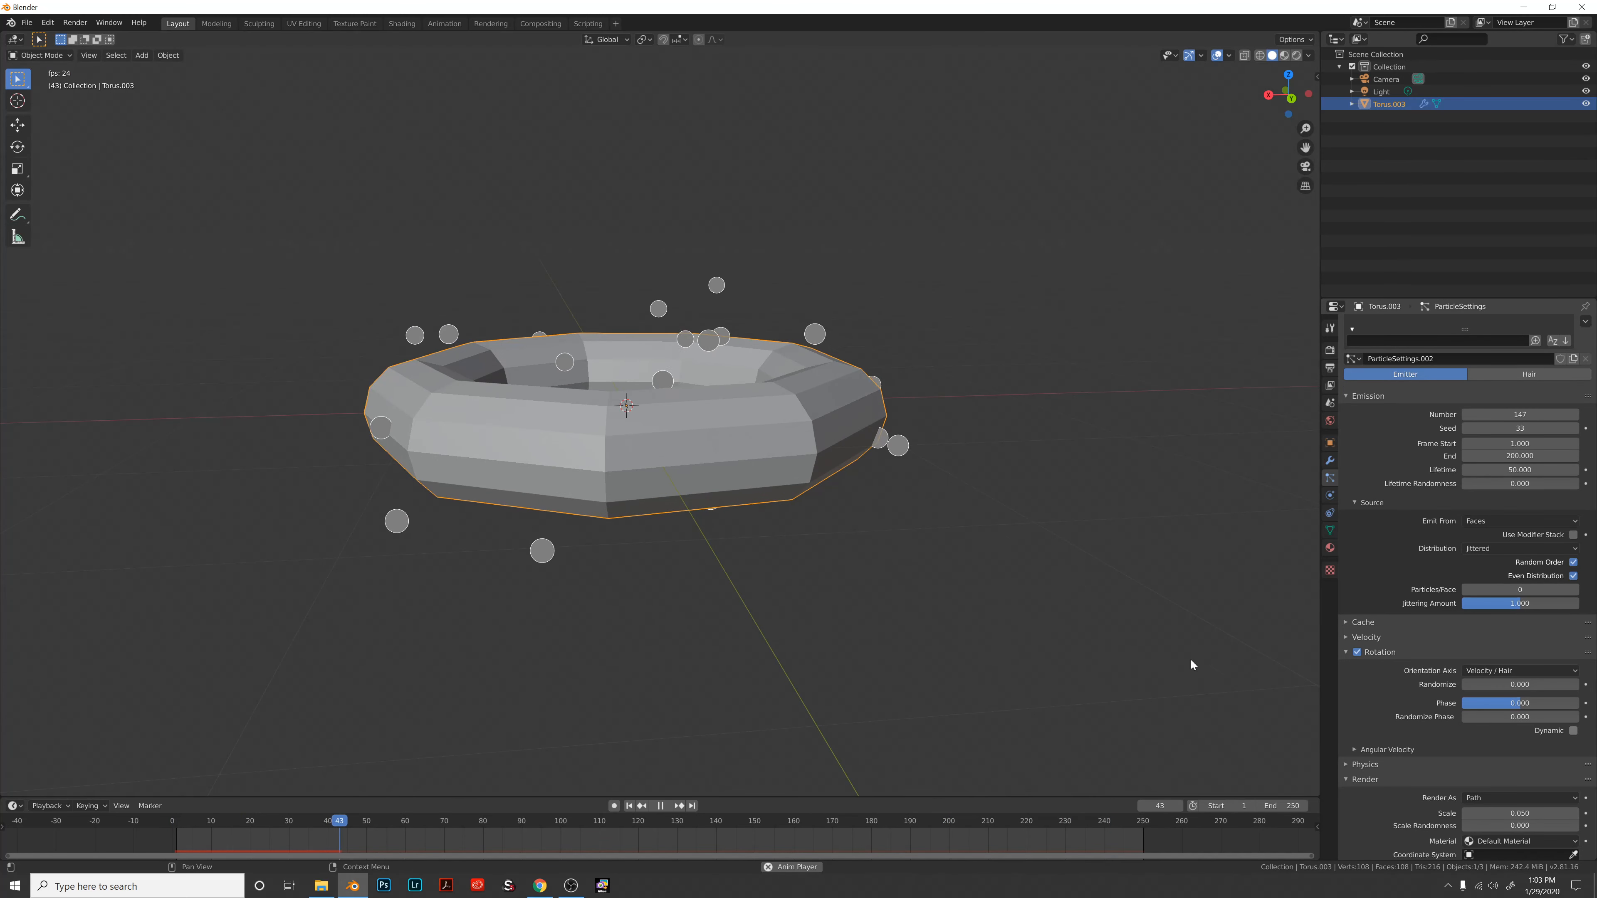
scroll(1451, 678, down, 3)
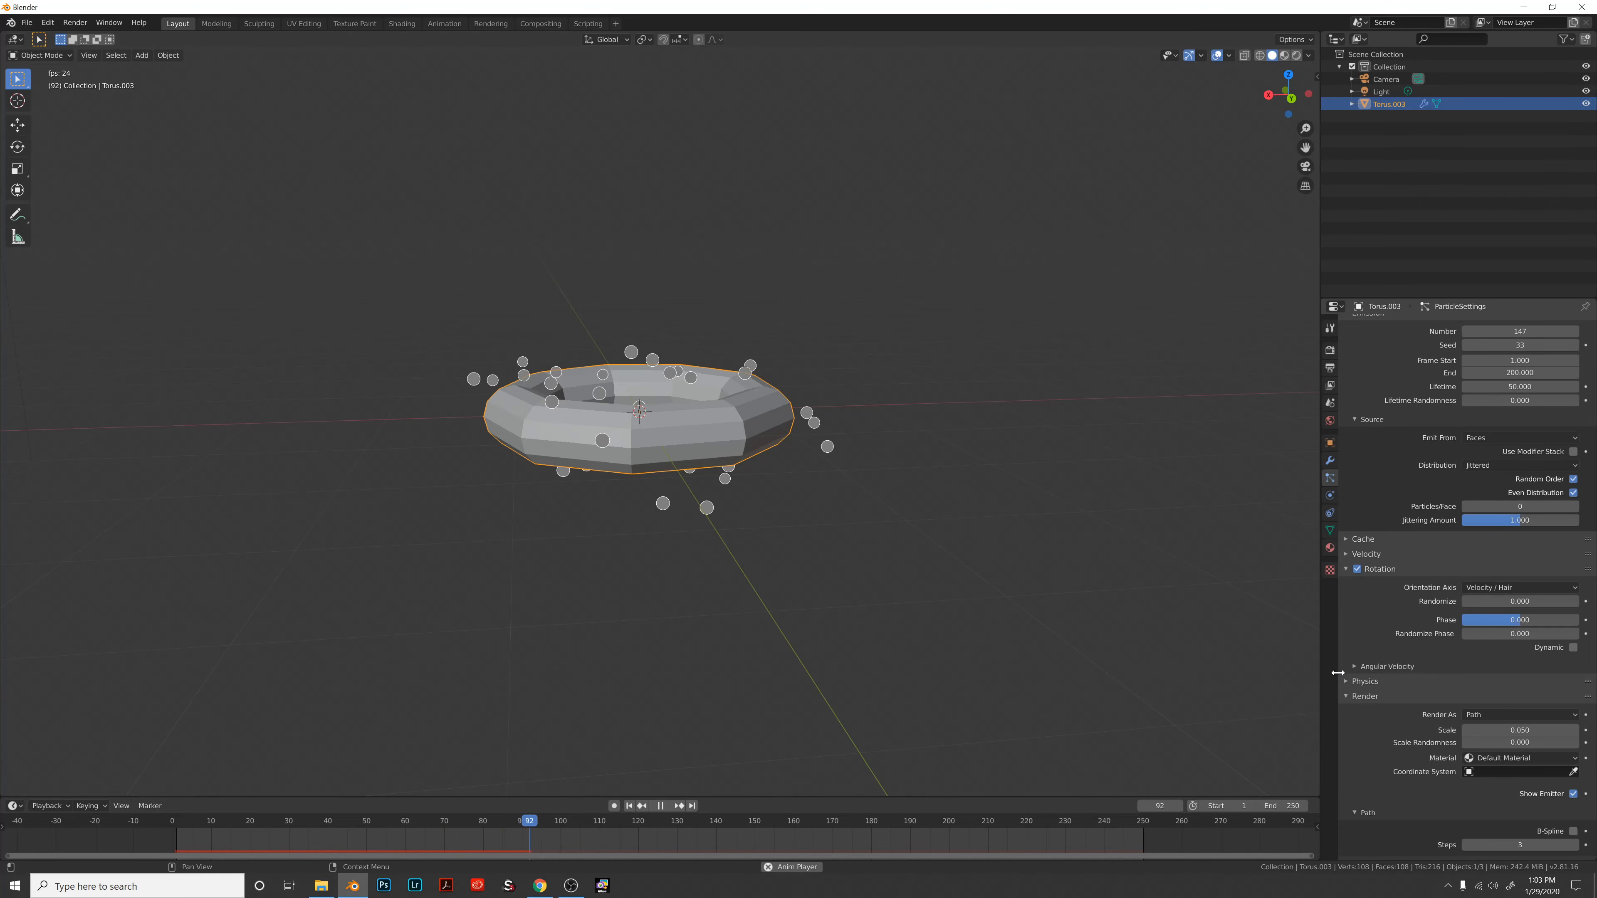
scroll(1373, 669, down, 1)
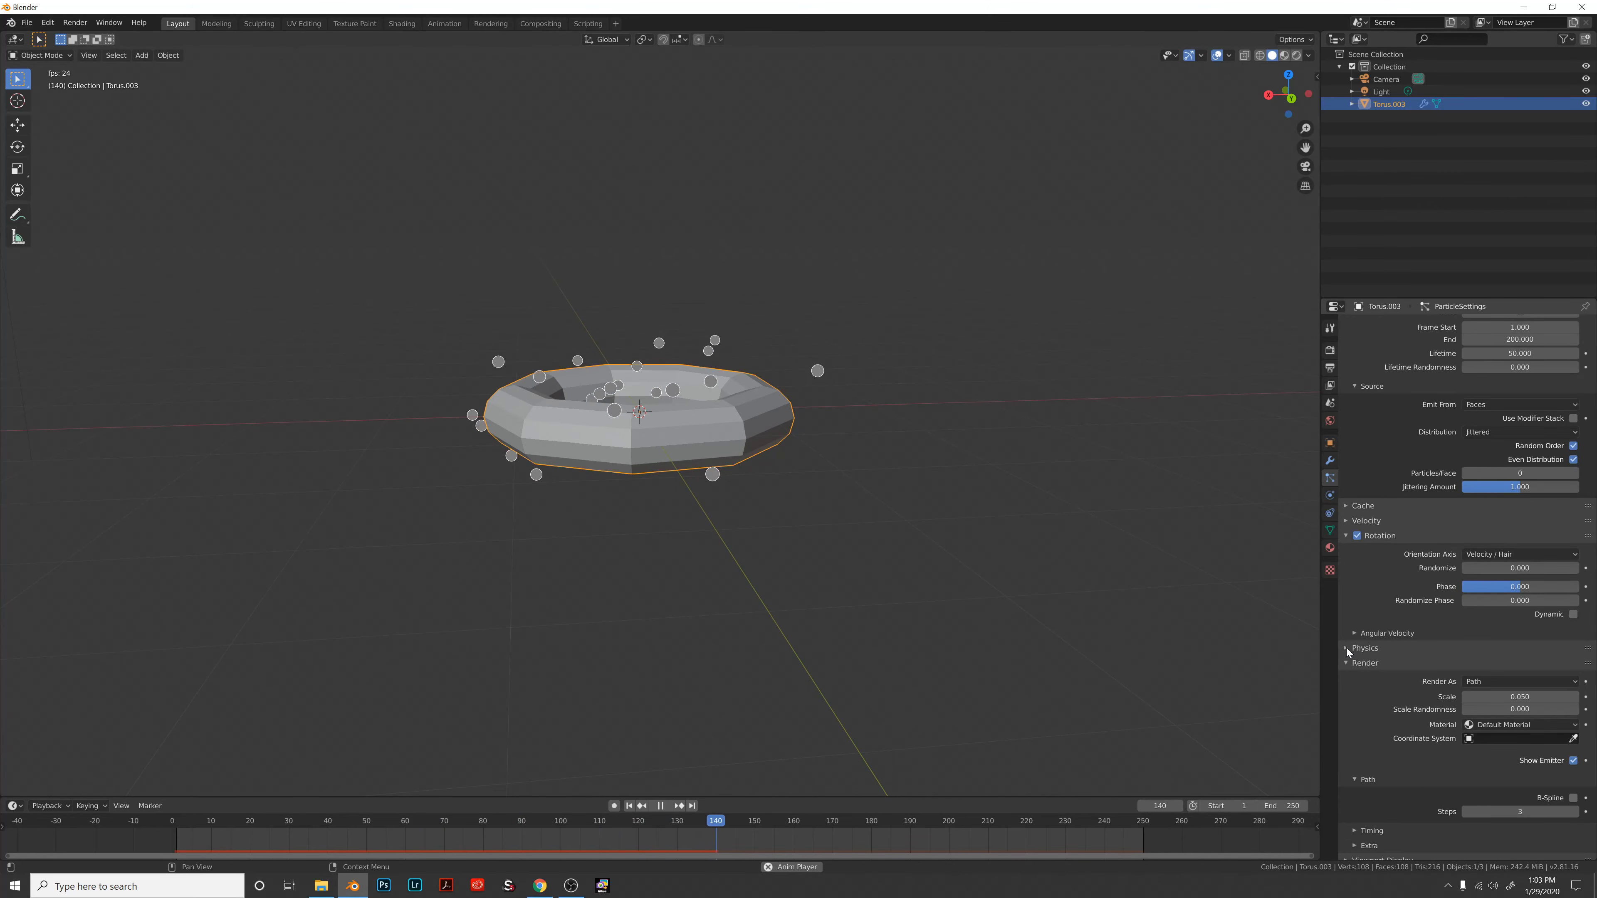
click(1346, 648)
click(1347, 648)
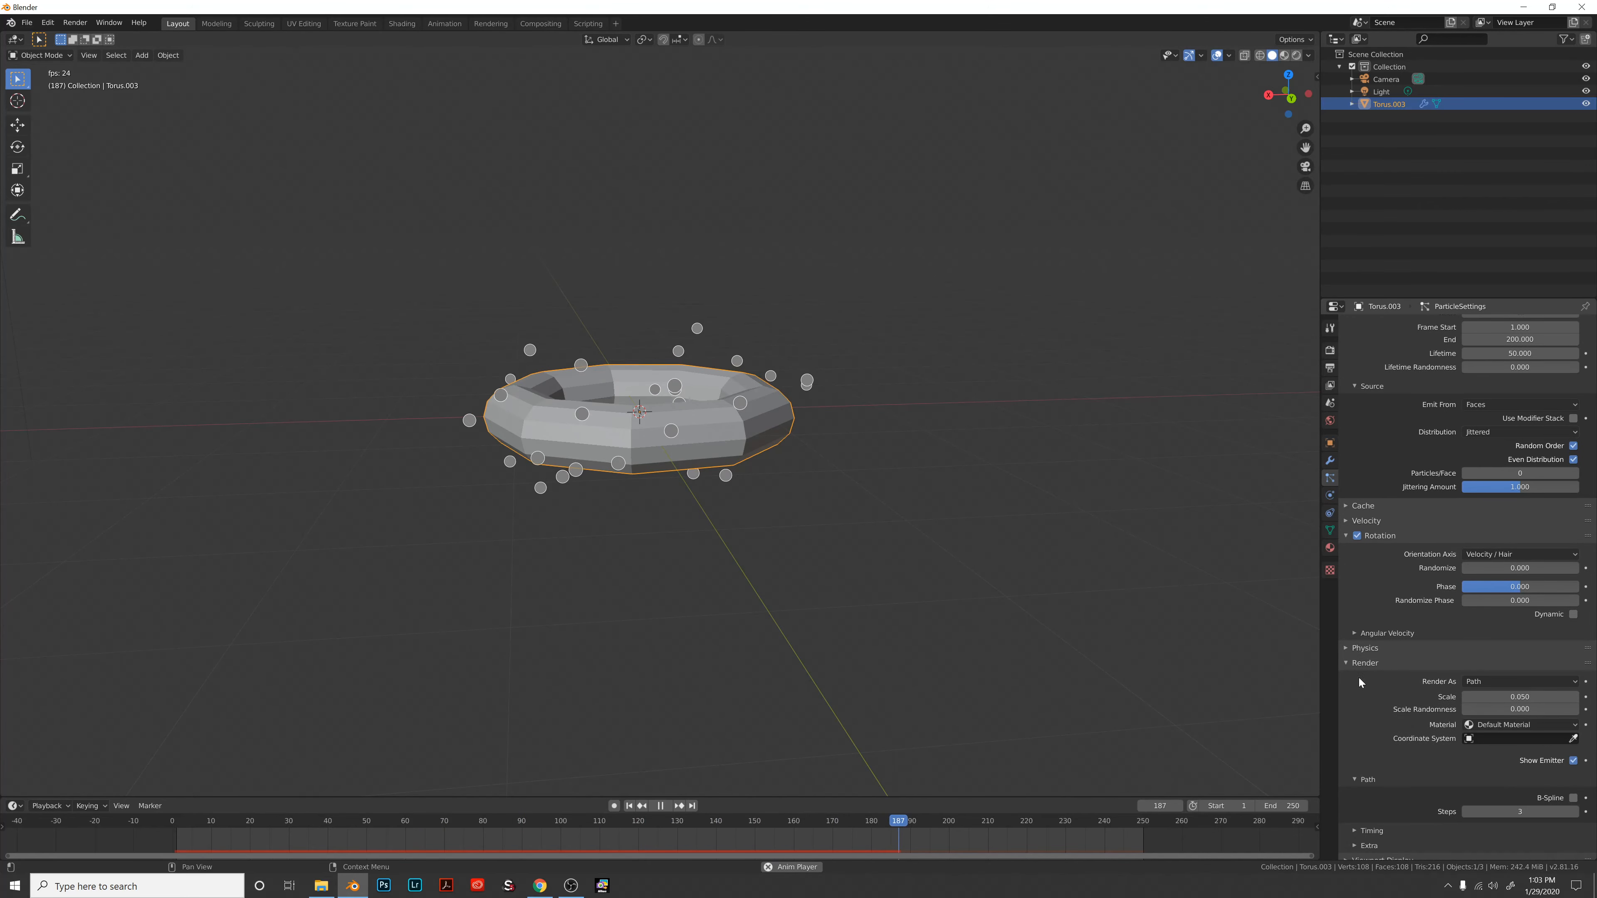
scroll(1379, 744, down, 1)
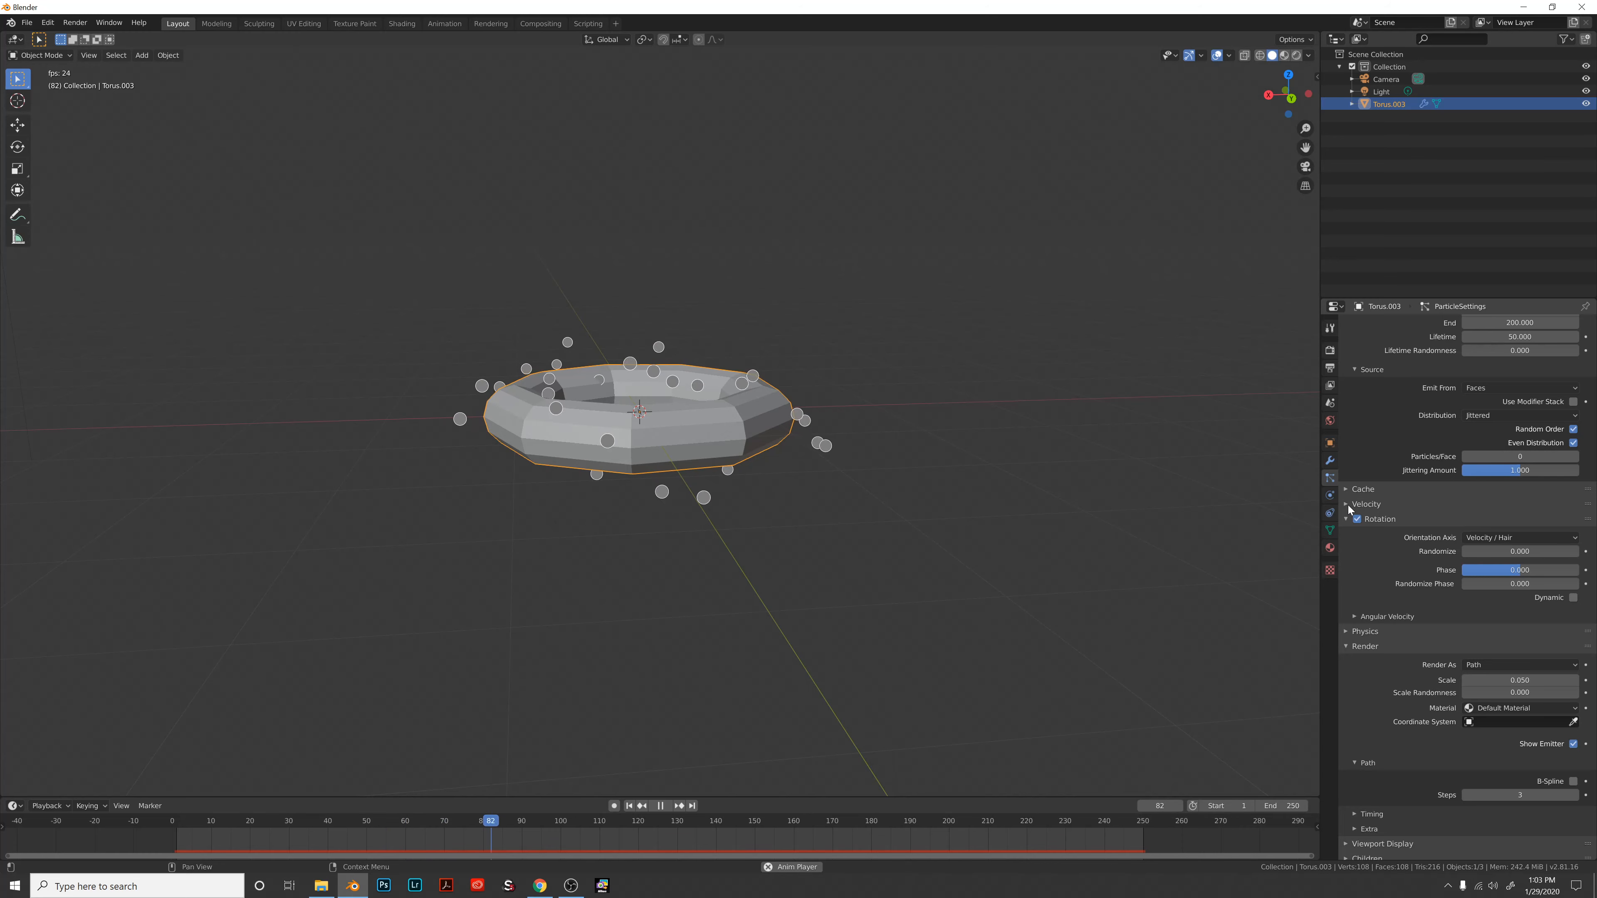
drag(1475, 550, 1523, 551)
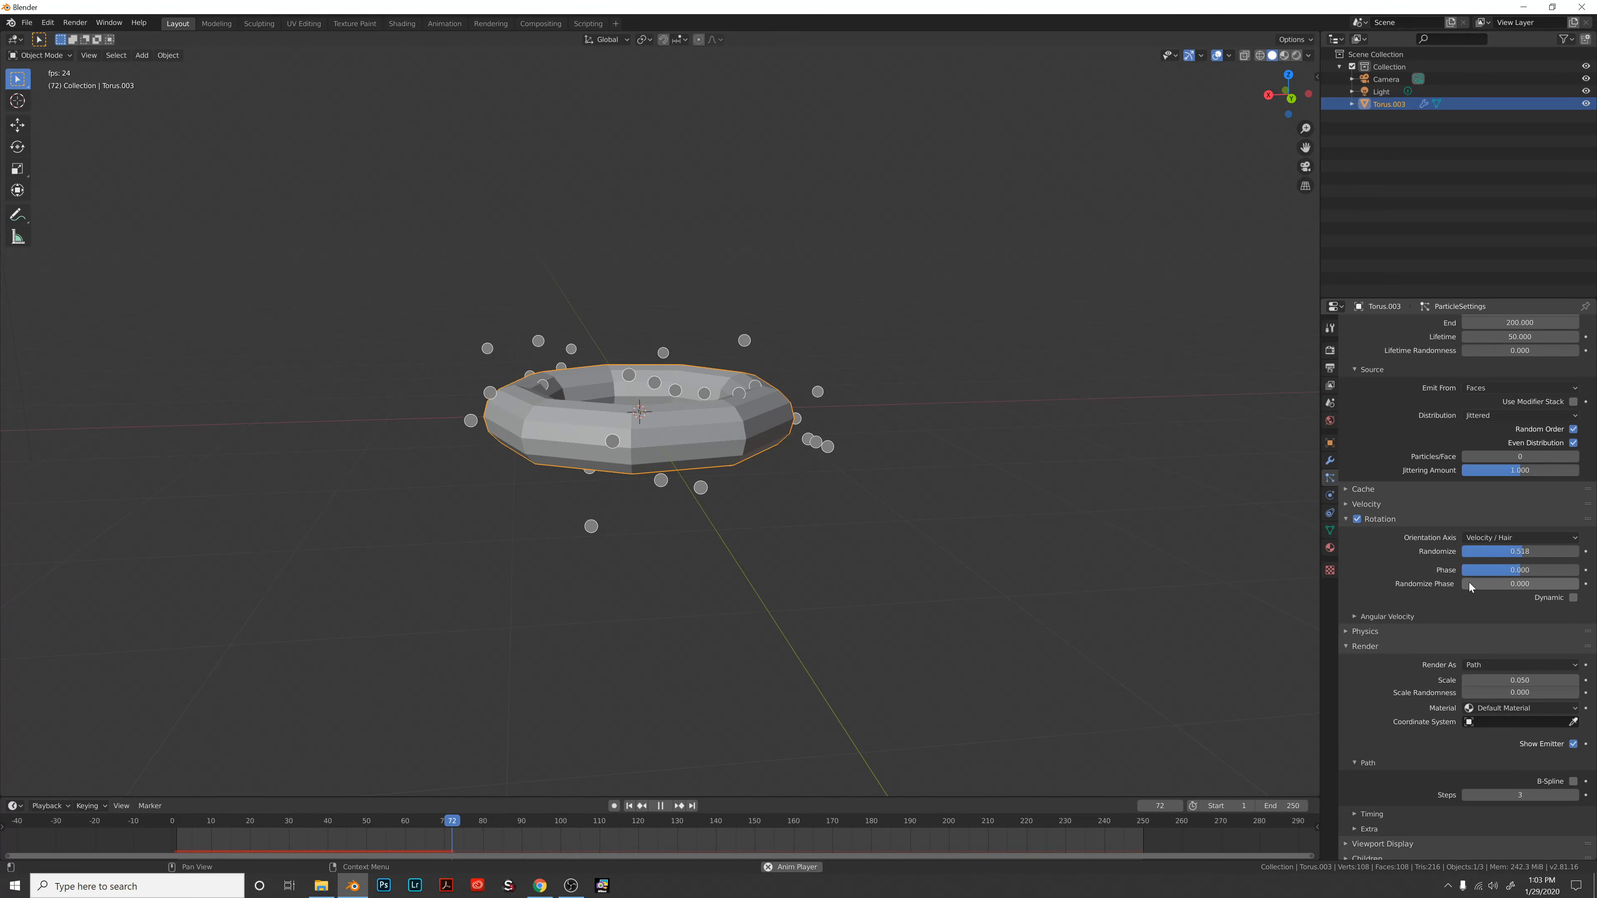
drag(1473, 583, 1553, 583)
key(space)
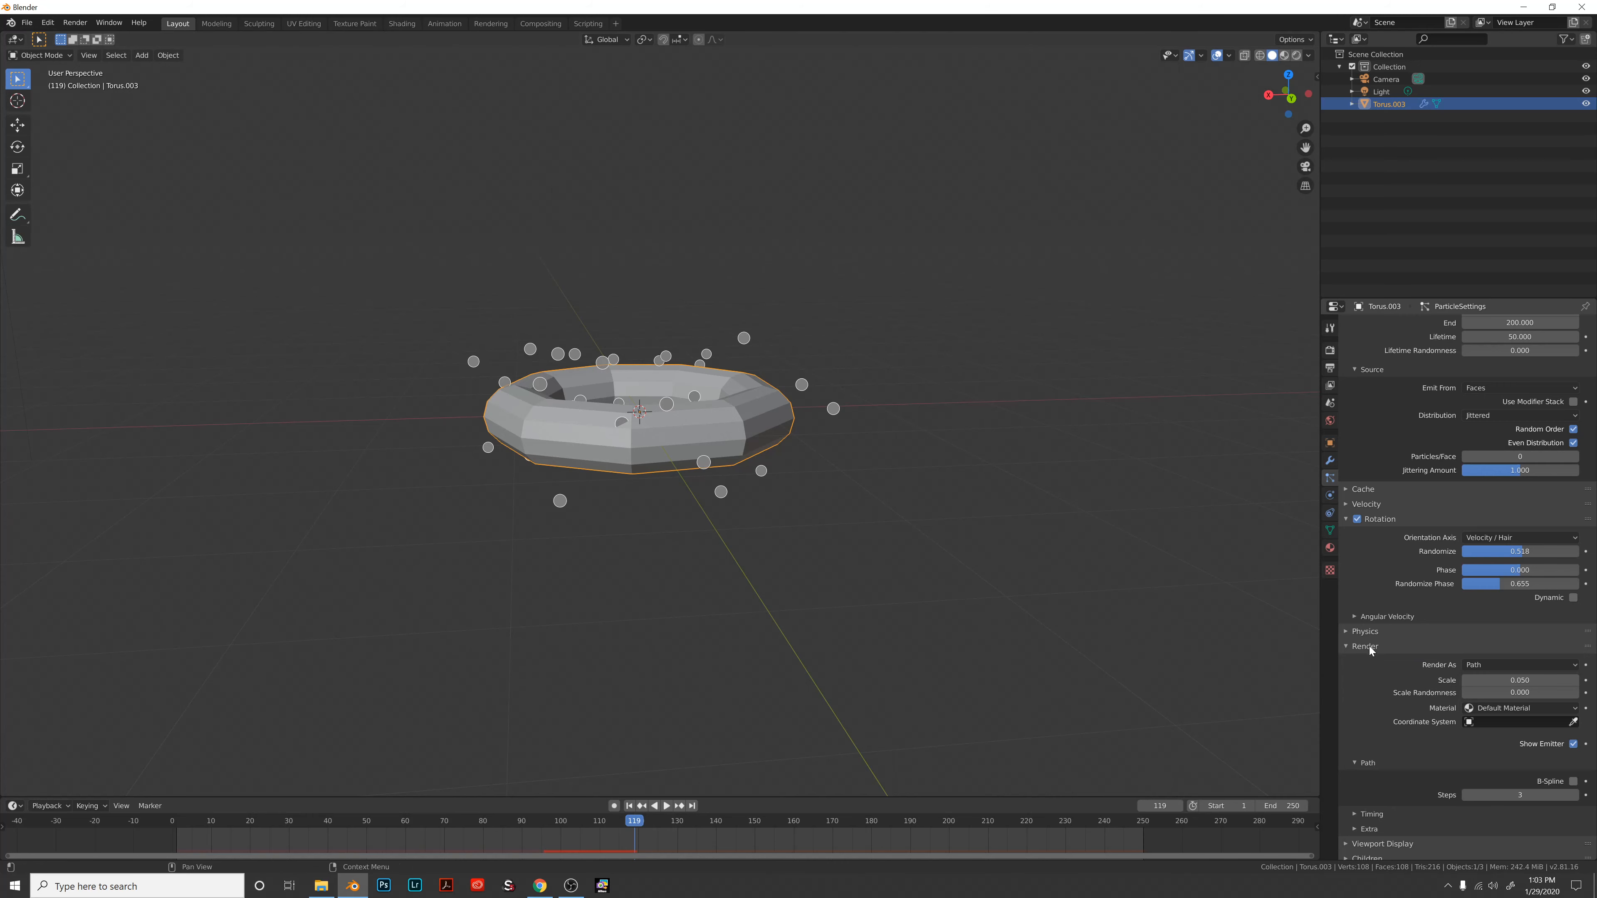
click(1498, 665)
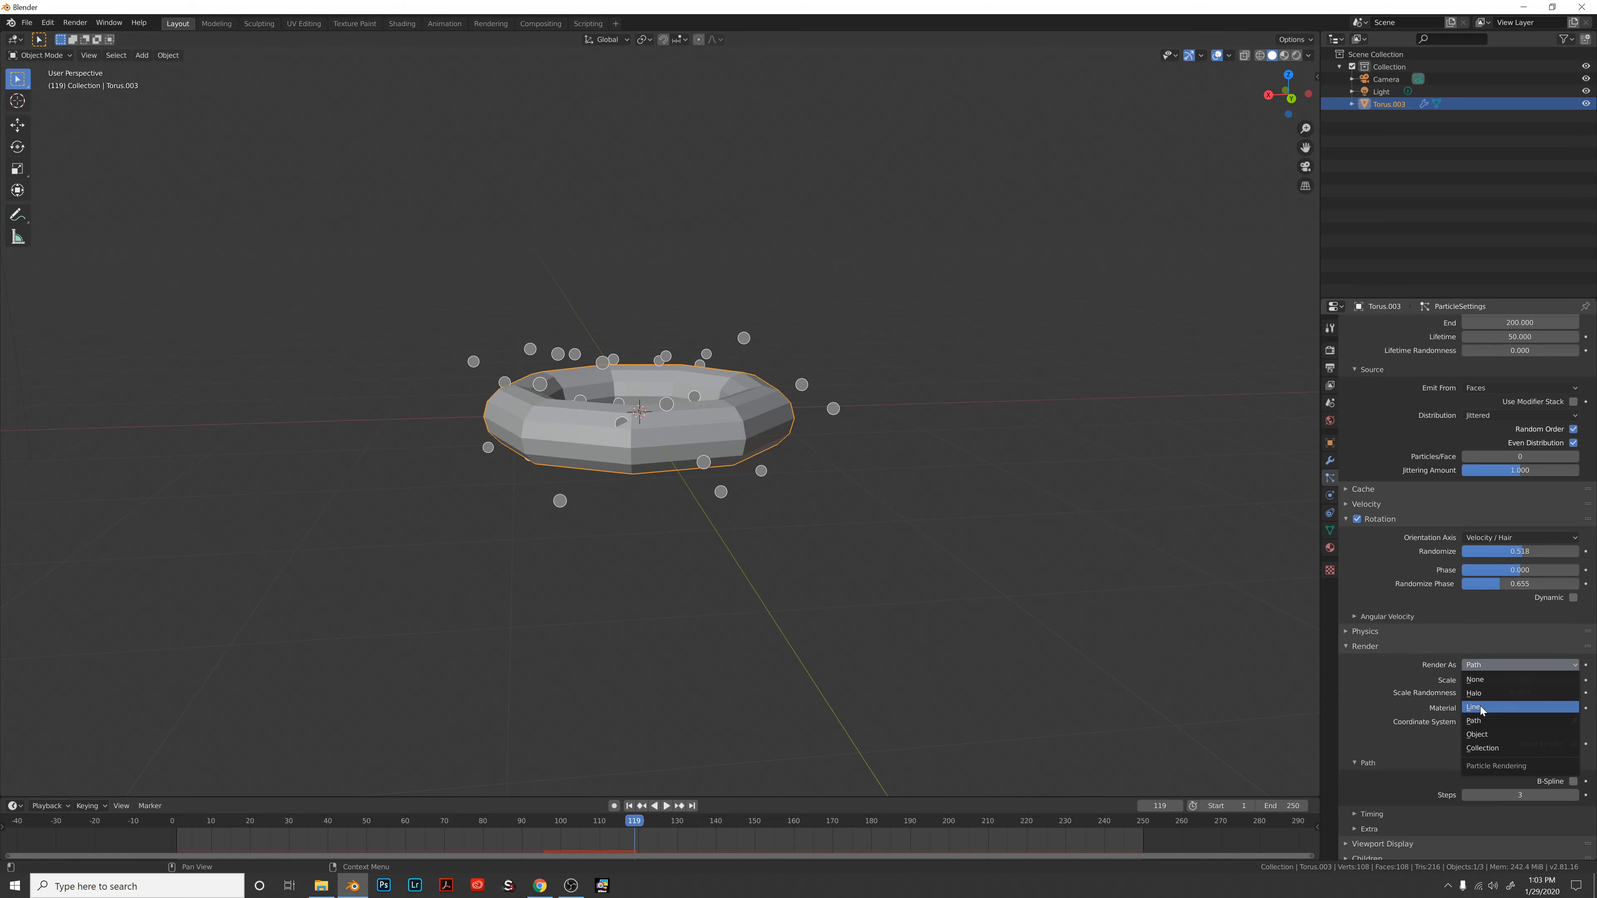
Switch particle Render As from Line to Object, so the spheres disappear.
click(1482, 706)
key(space)
key(space)
click(1499, 665)
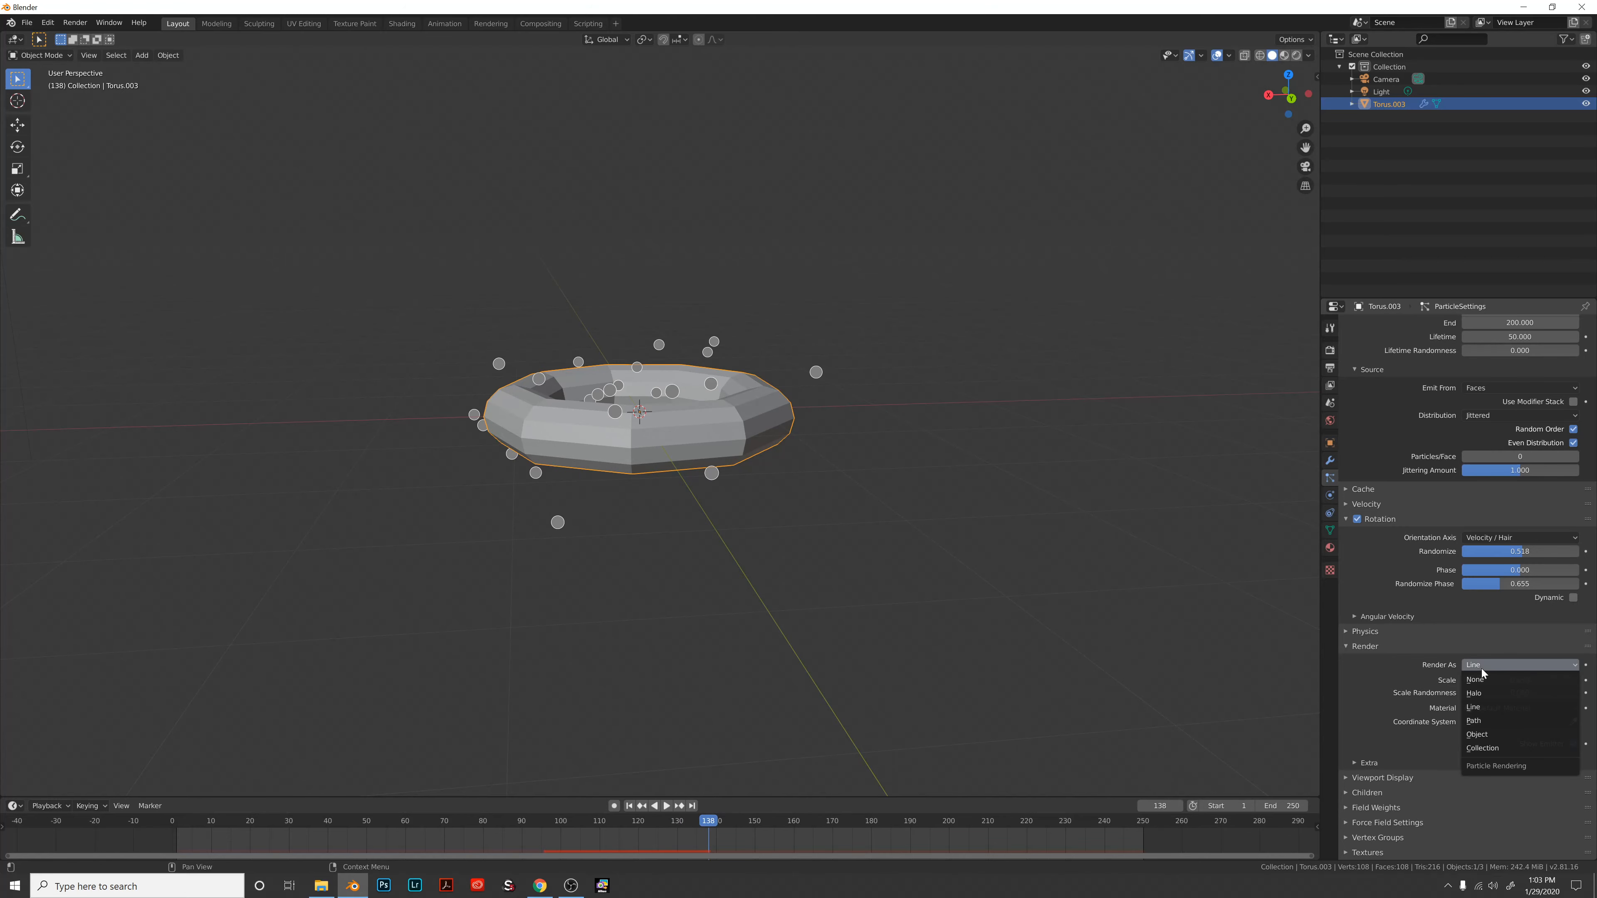
click(1488, 733)
key(space)
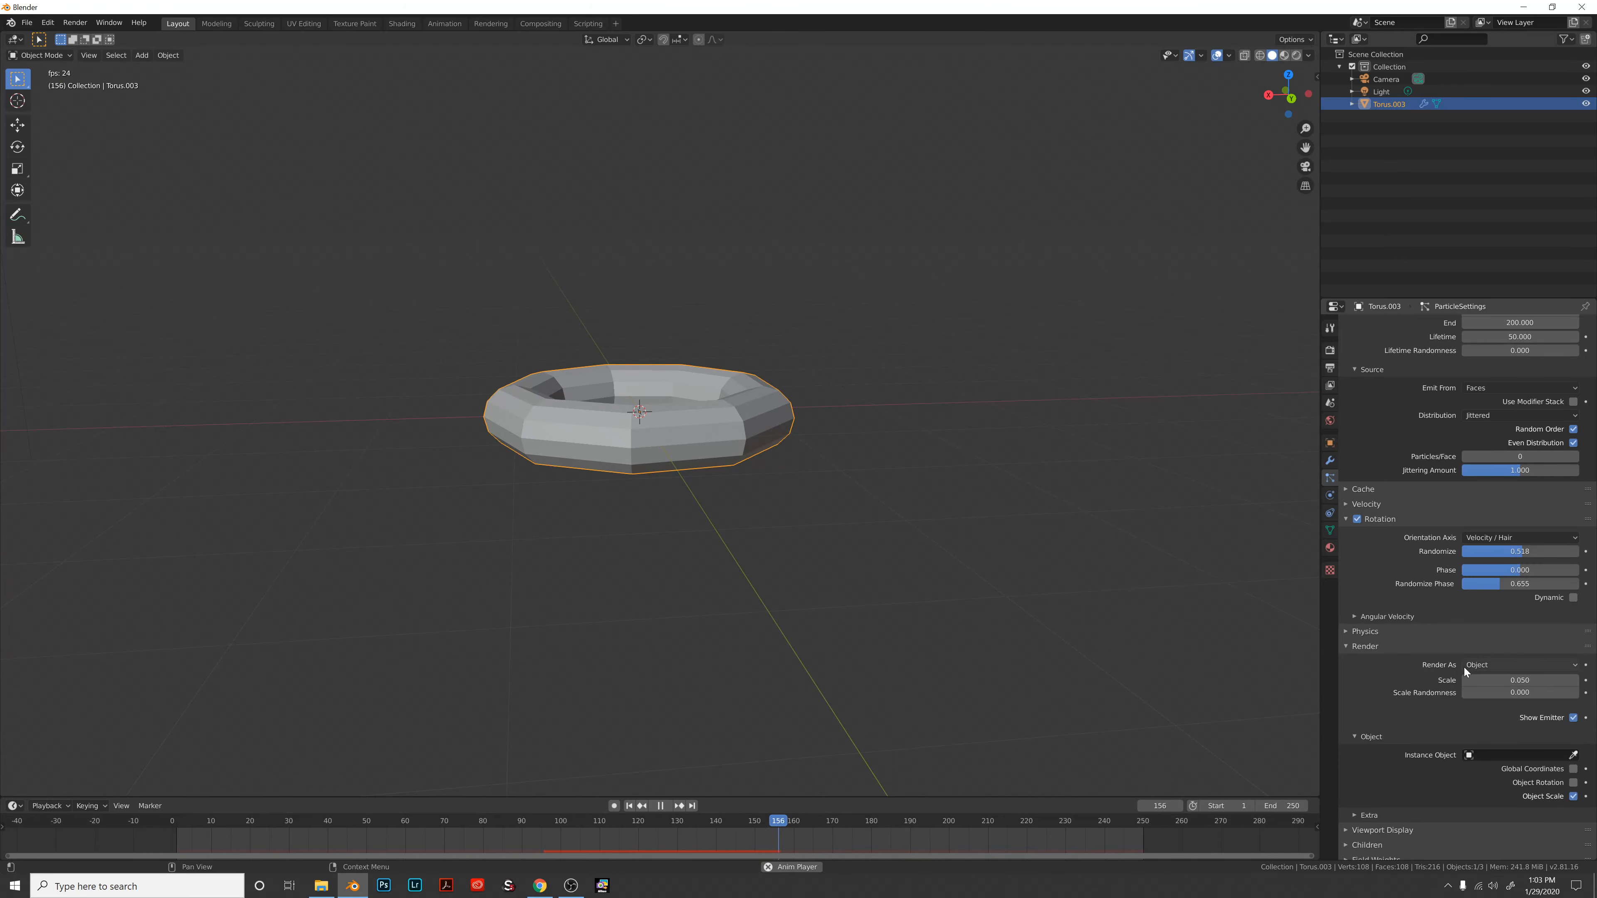
key(space)
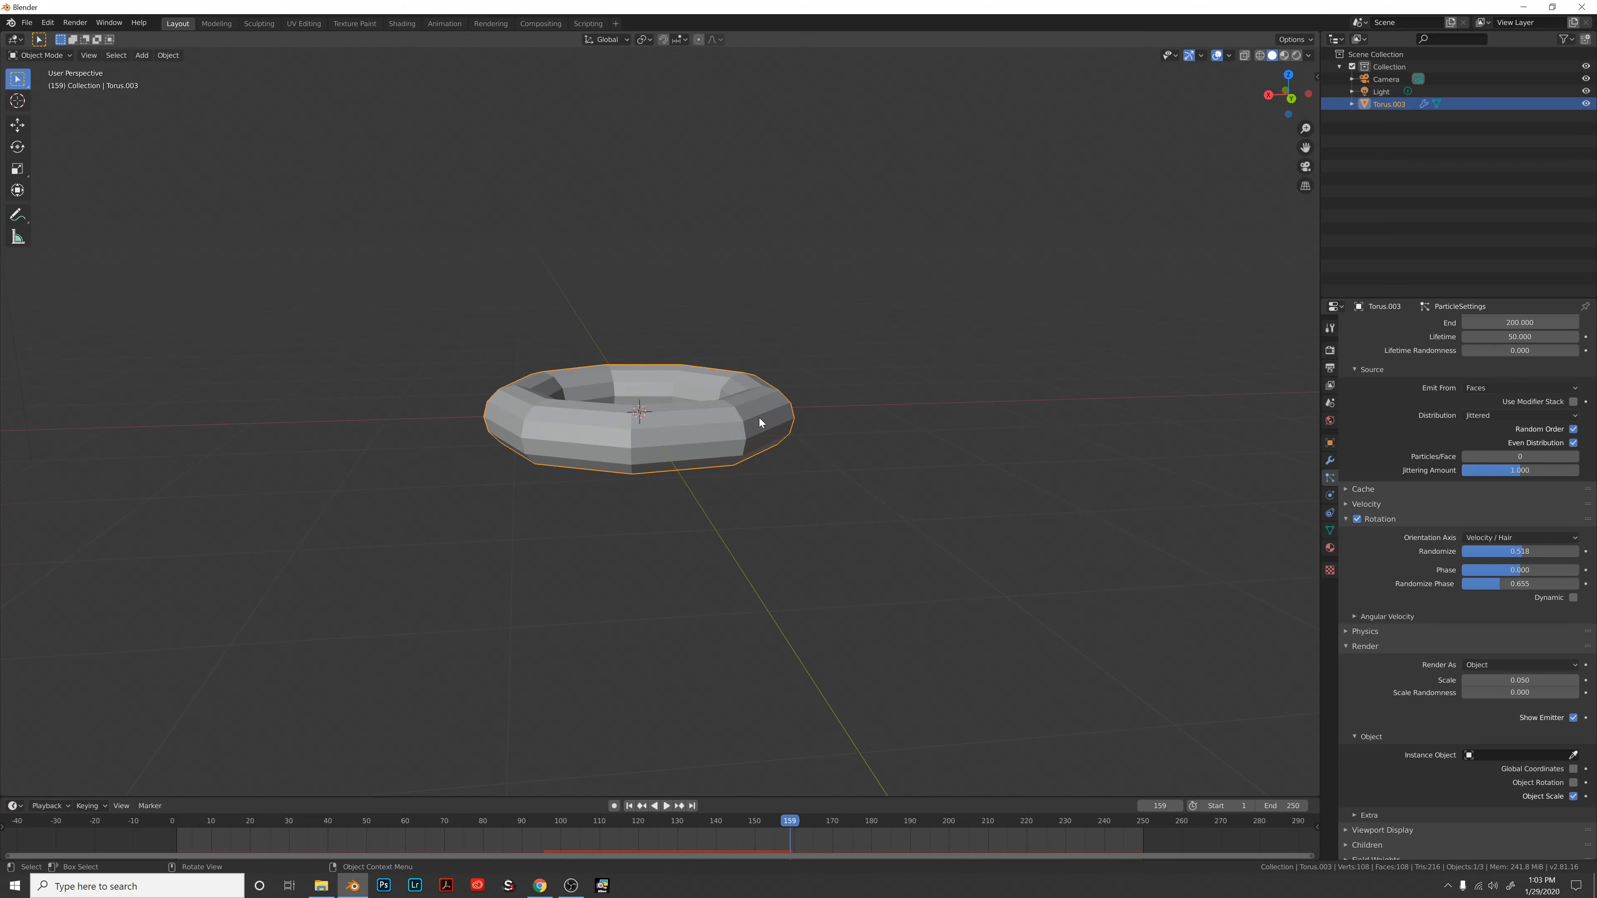
key(shift+a)
mouse_move(756, 420)
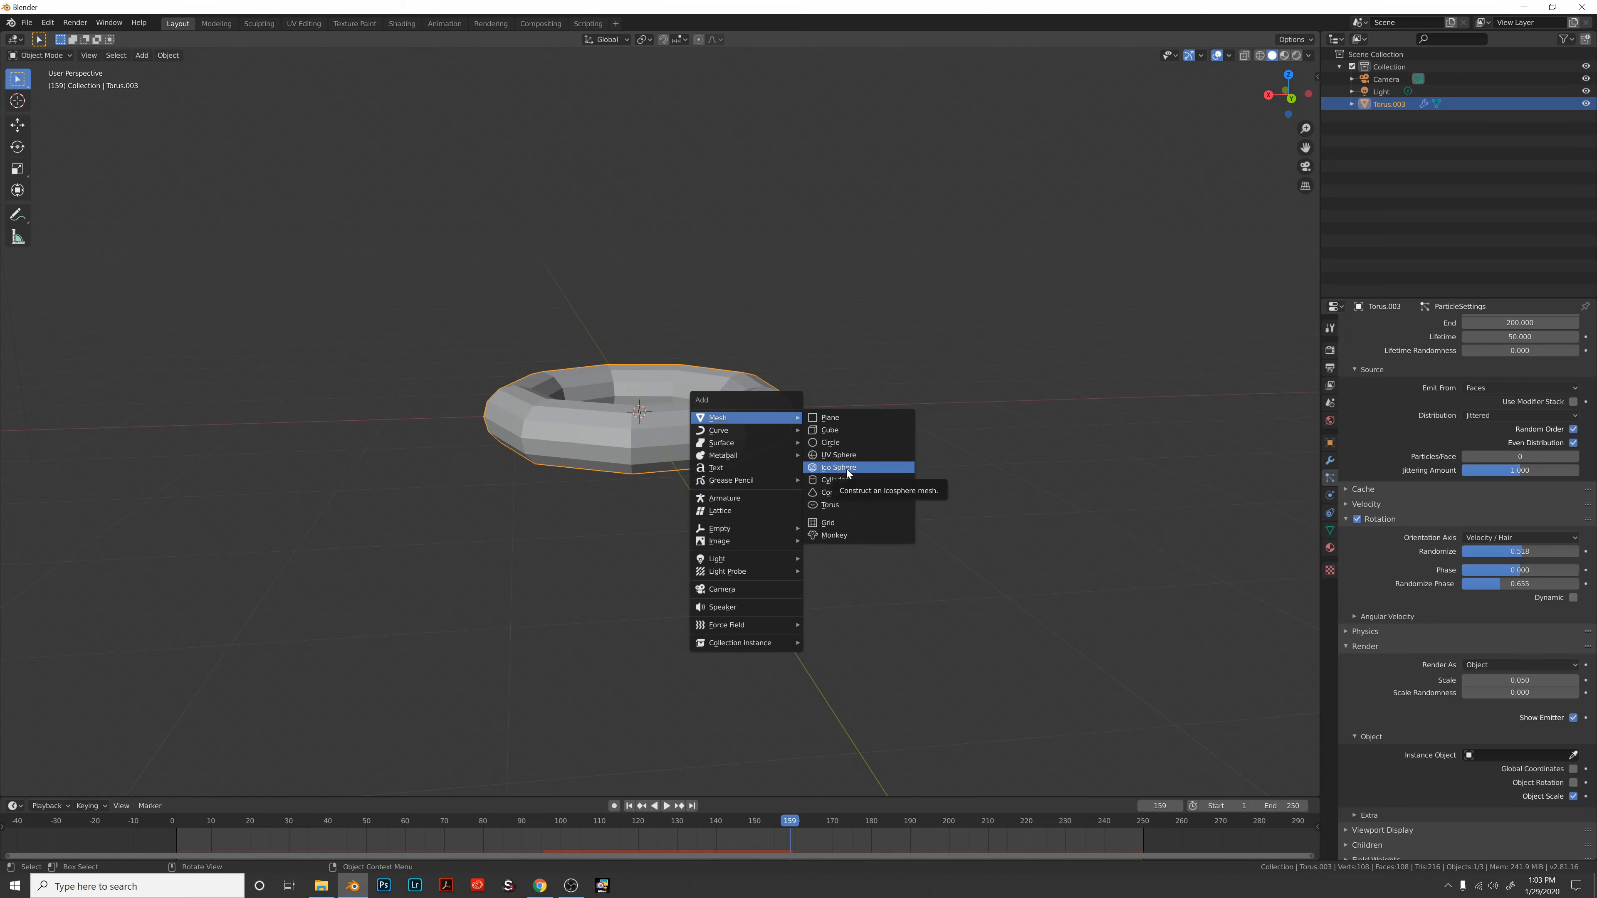
Add a cube right of the torus, scale it to 0.075, and reselect the torus.
click(838, 432)
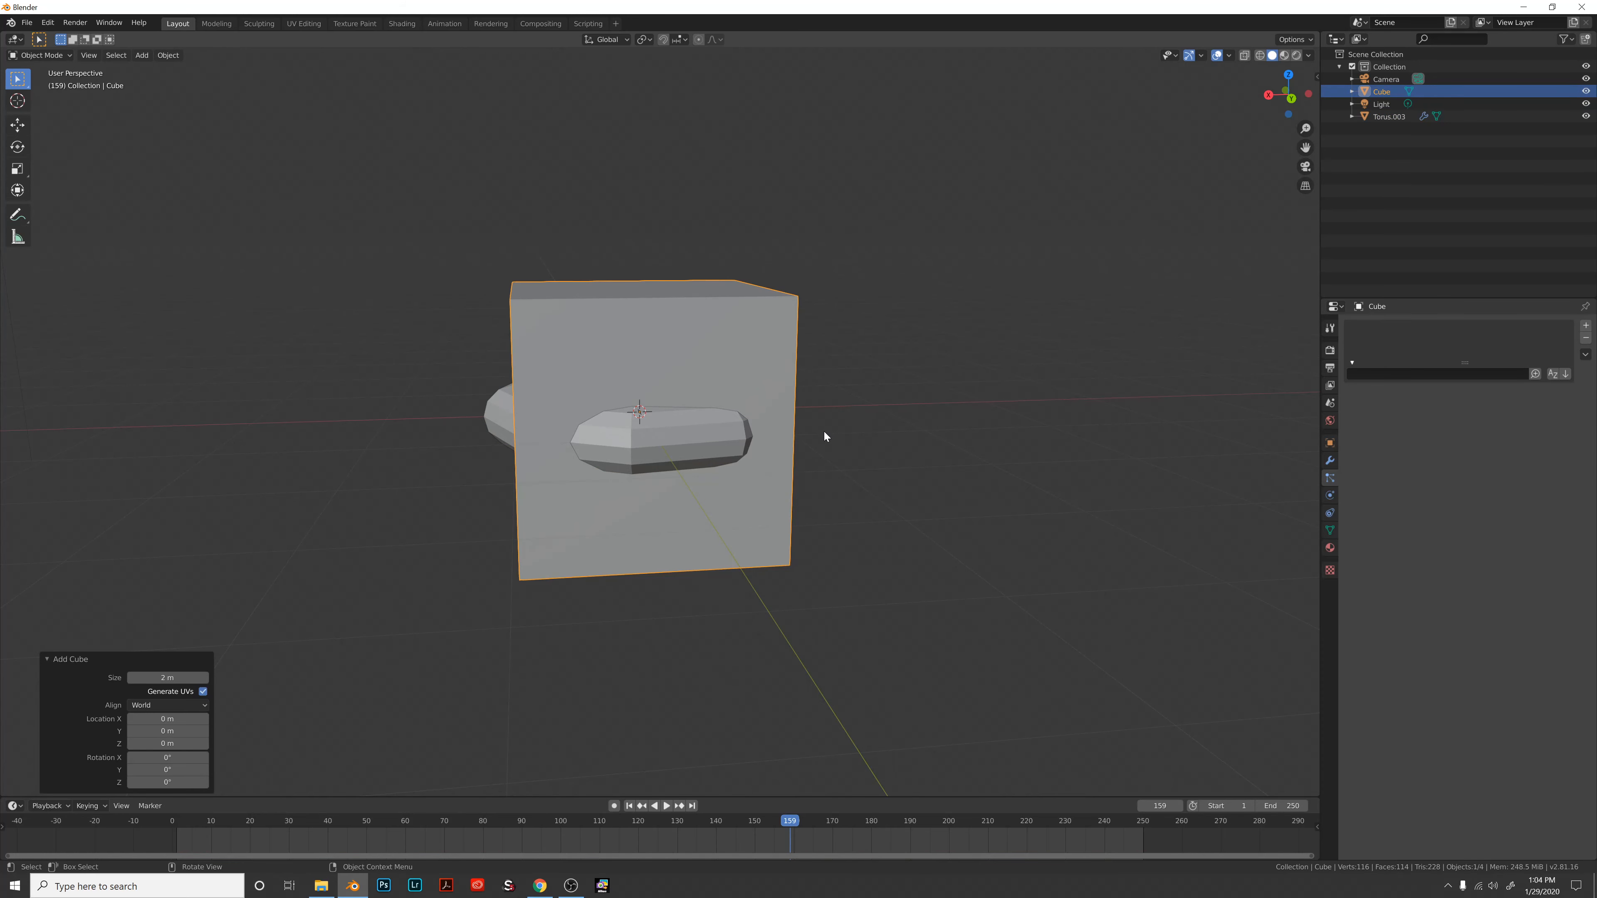
key(g)
click(1291, 401)
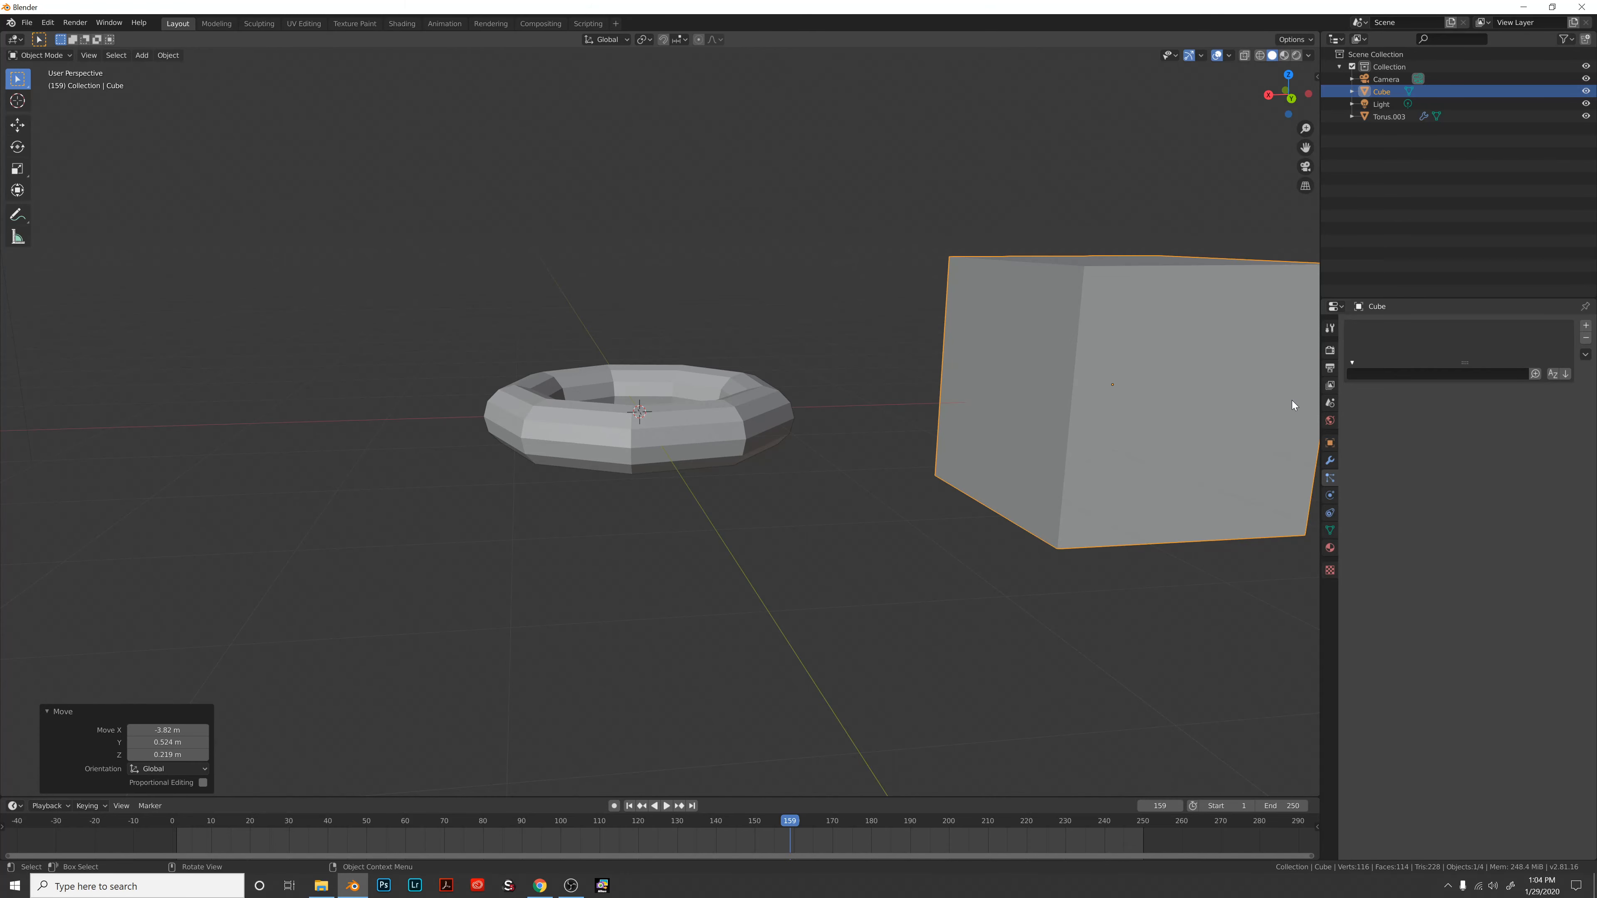
key(s)
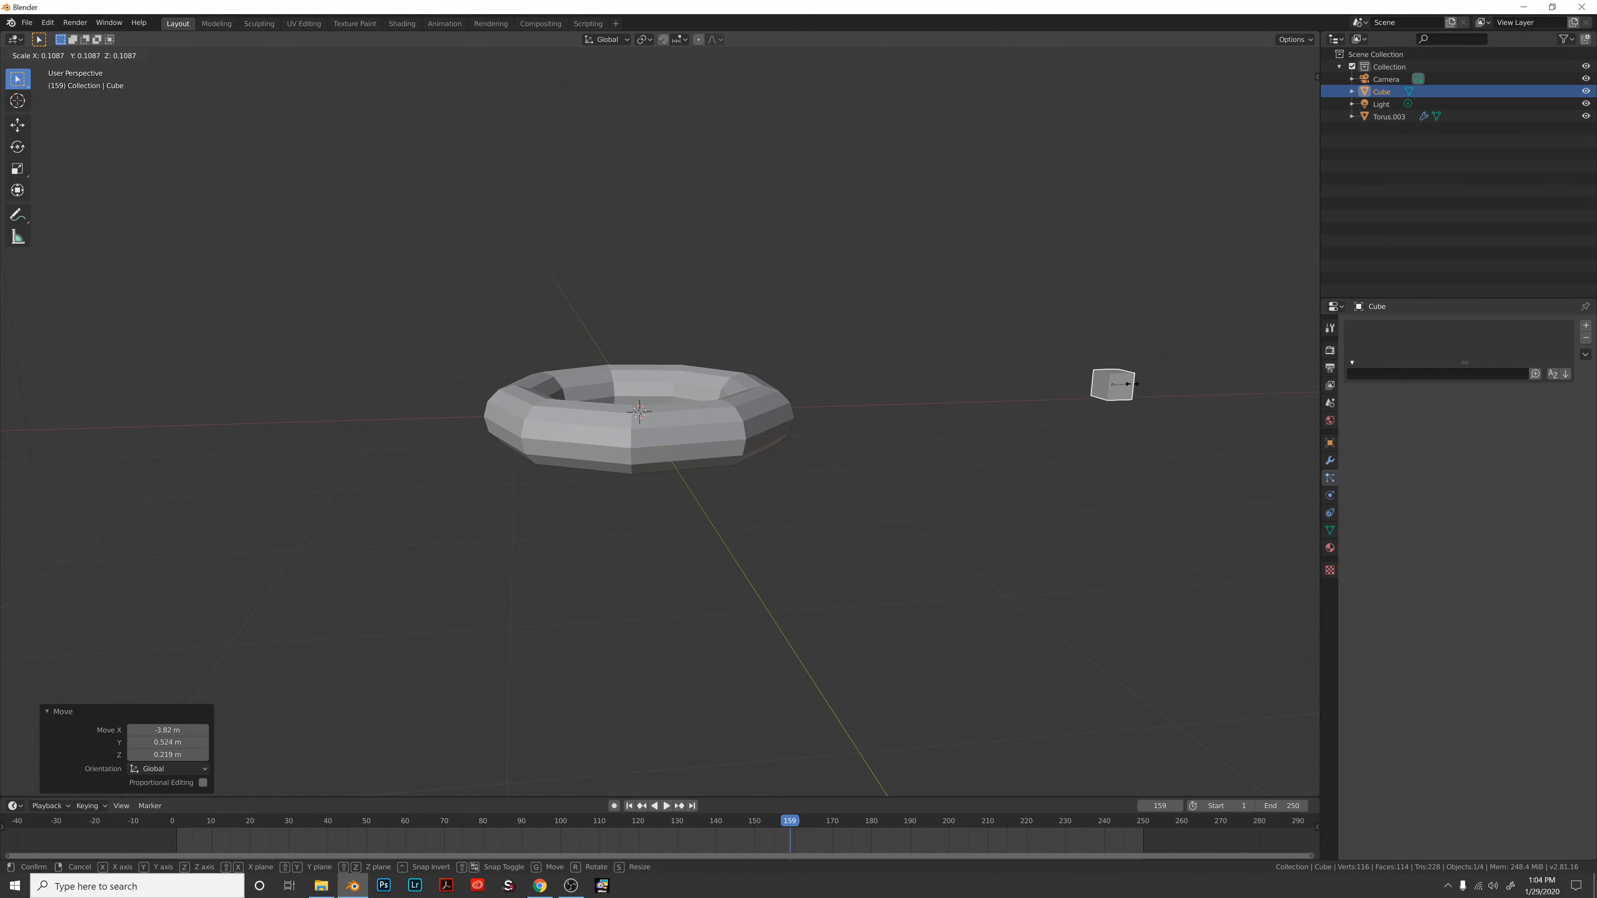
click(1127, 390)
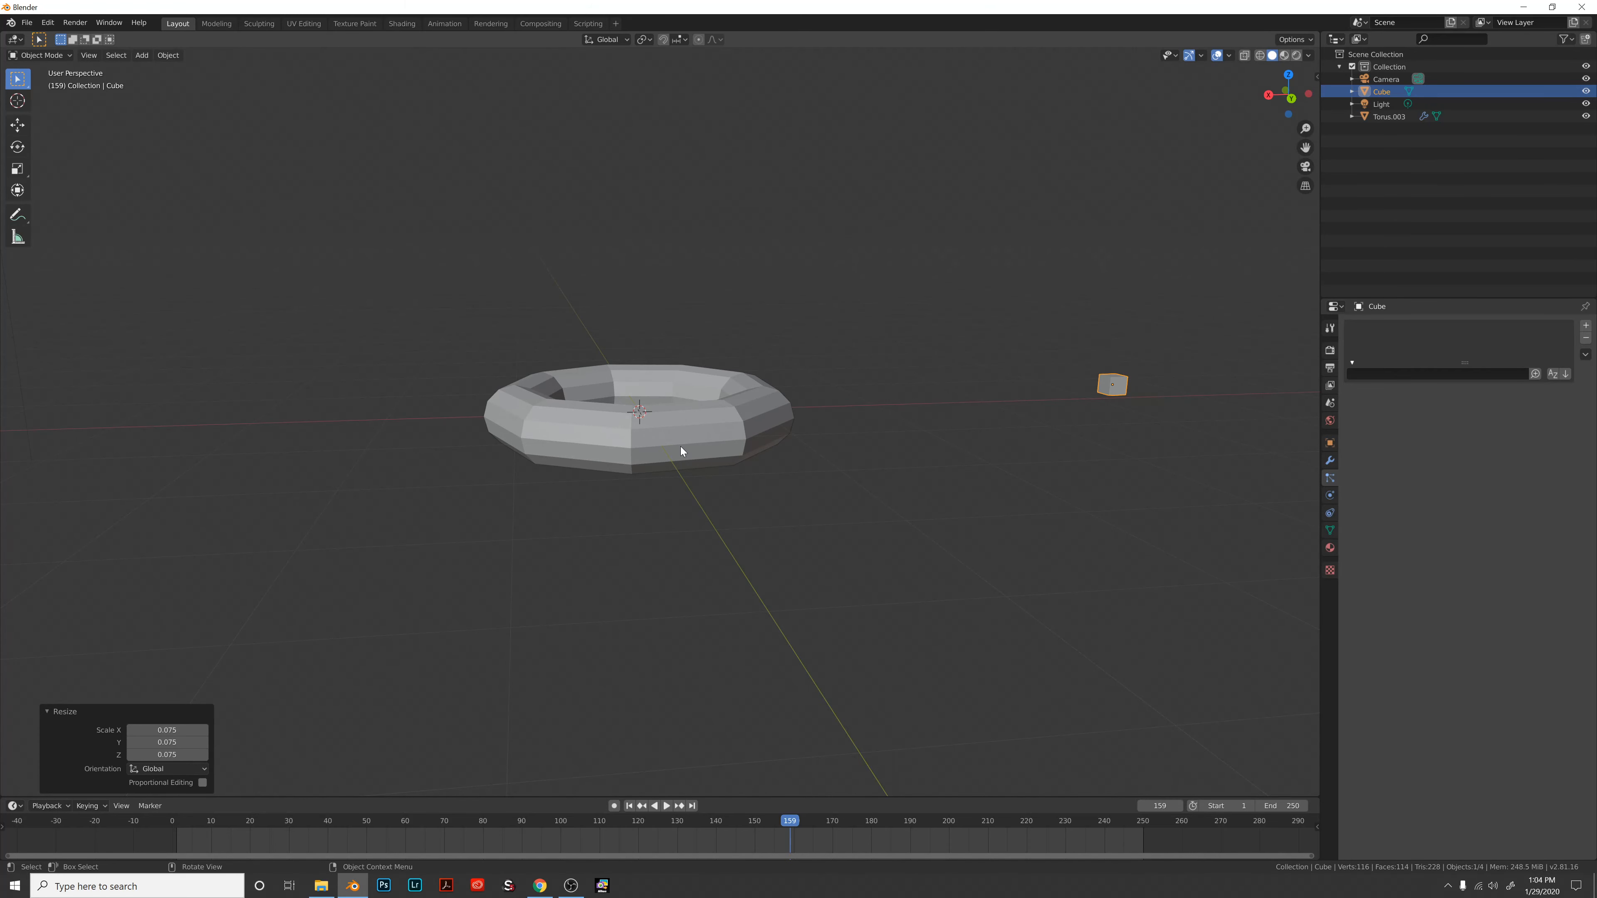
click(641, 448)
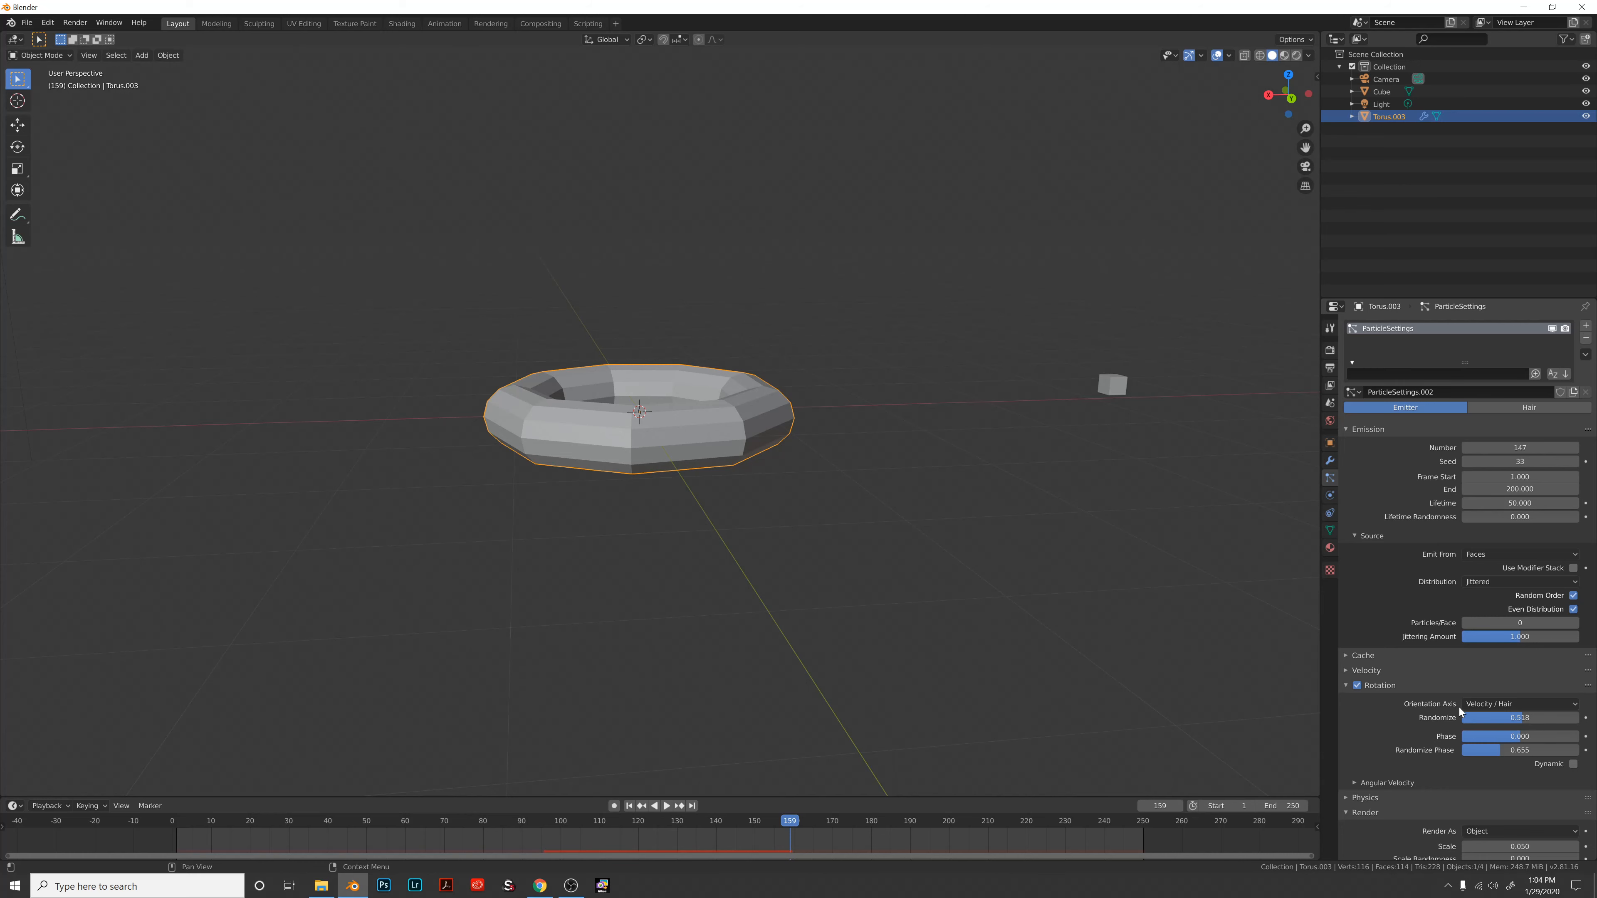
Set the particles' Render As to Object, passing through None.
scroll(1520, 702, down, 2)
scroll(1512, 715, down, 4)
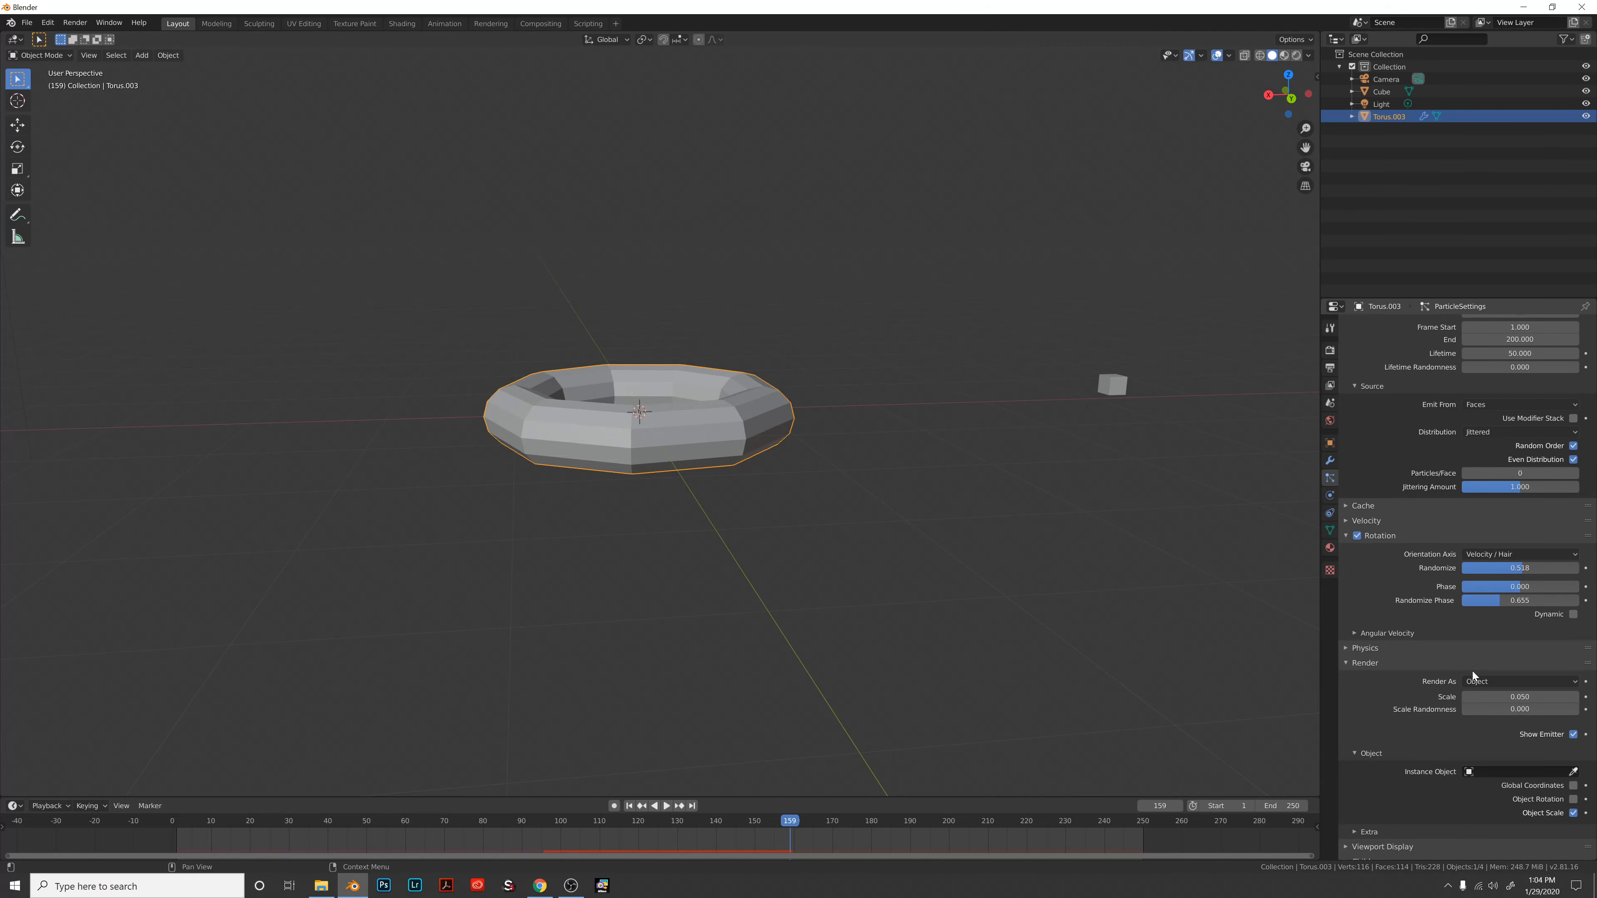
click(1474, 680)
click(1477, 696)
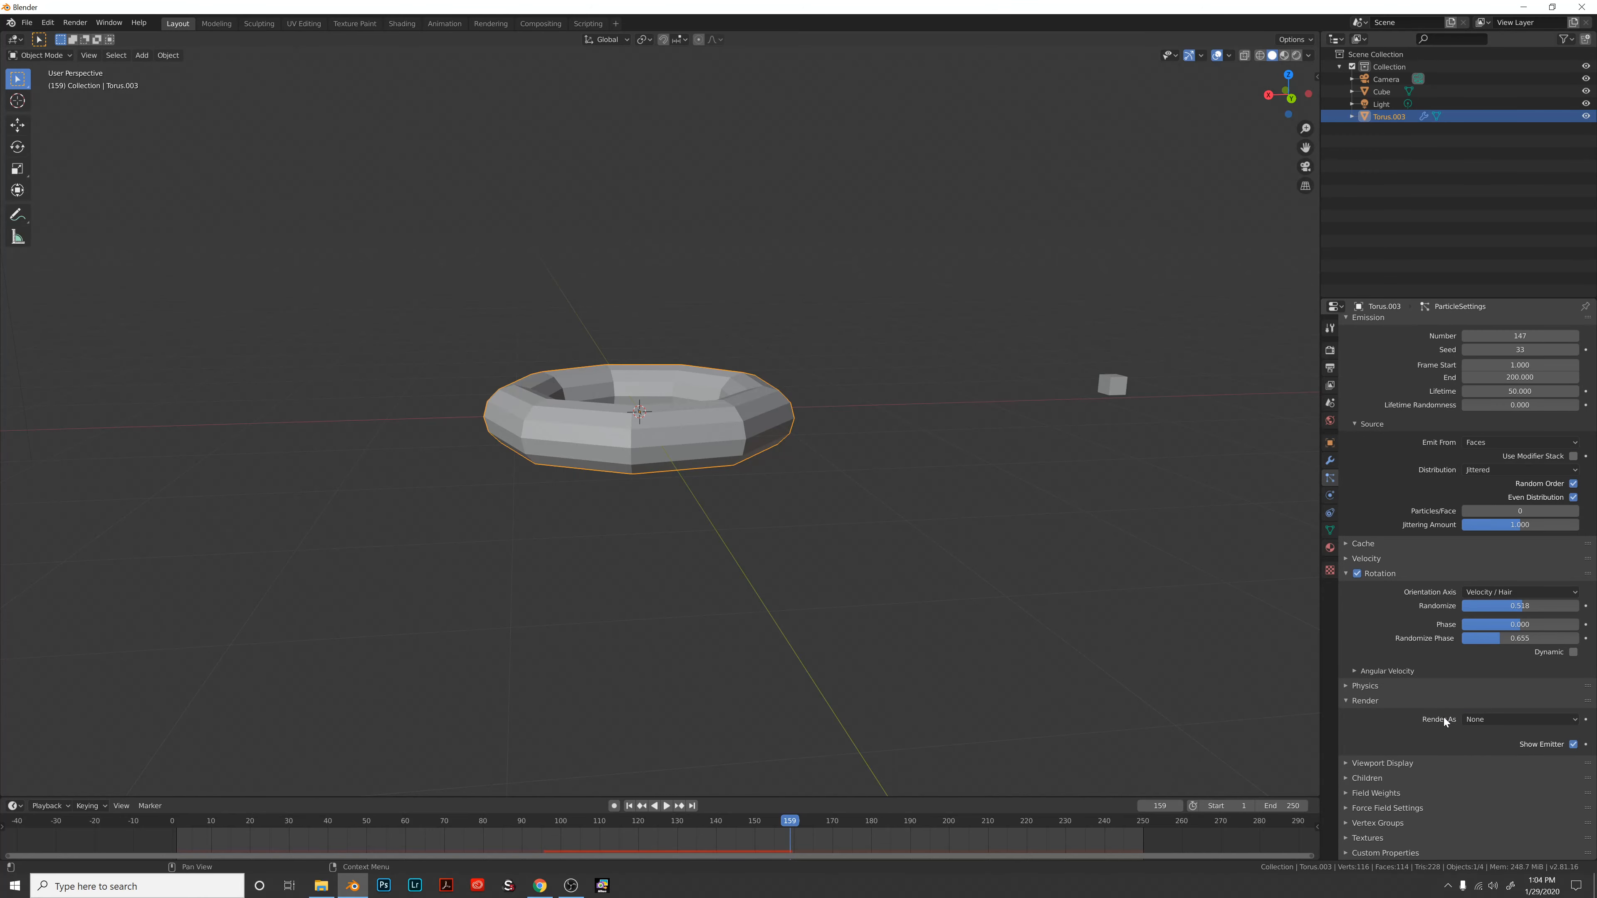
click(1491, 724)
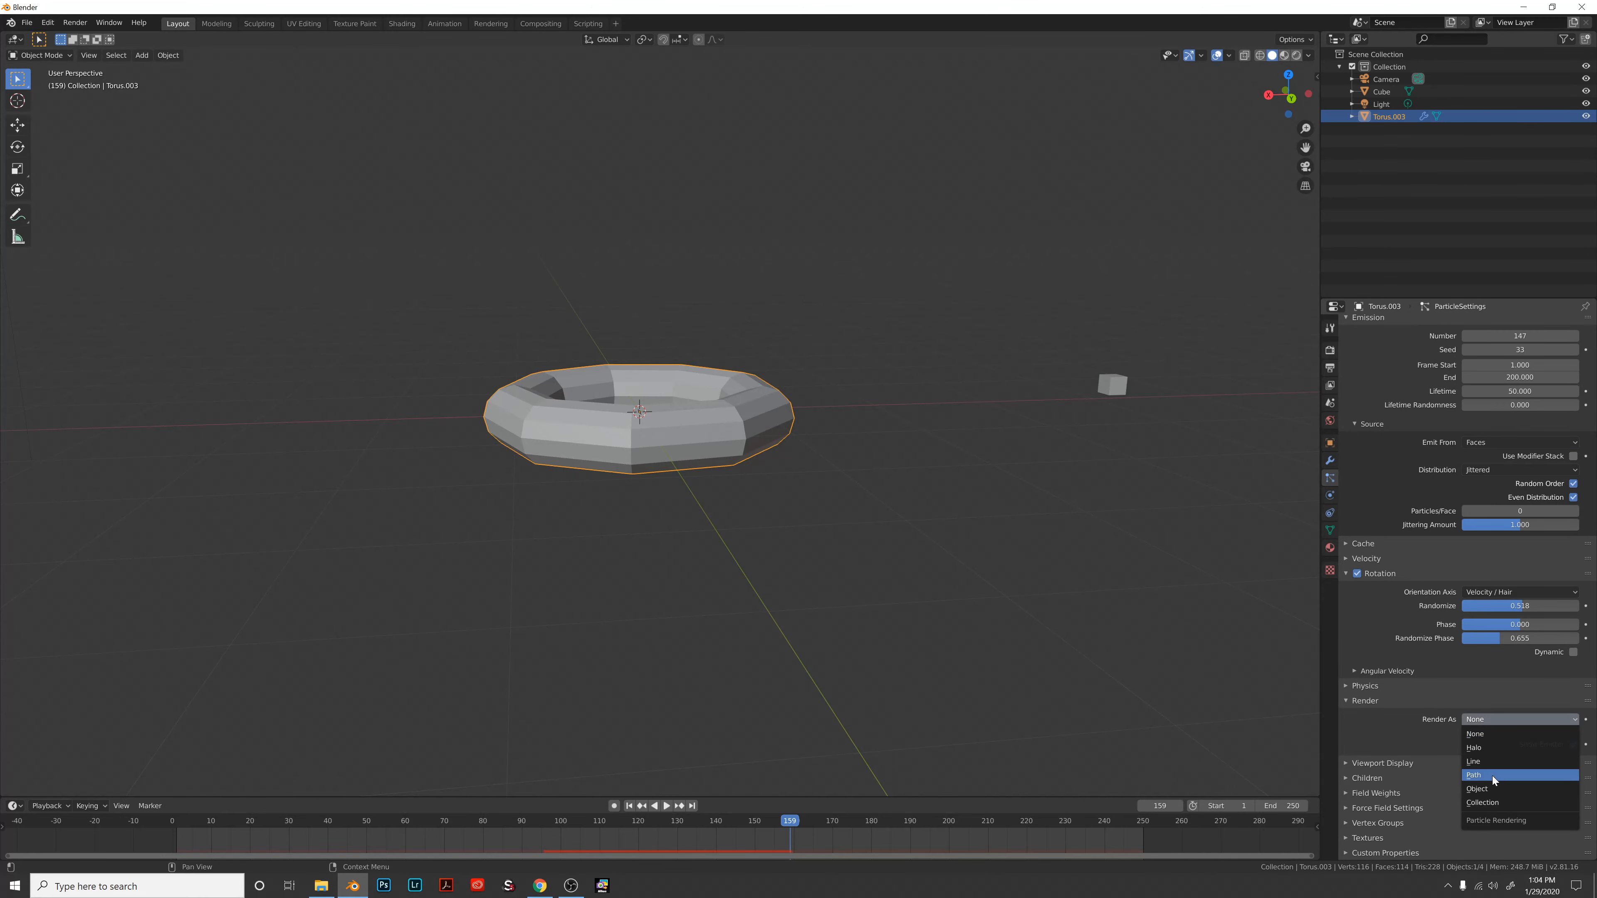
click(1495, 791)
Choose Cube as the particle Instance Object.
scroll(1447, 748, down, 5)
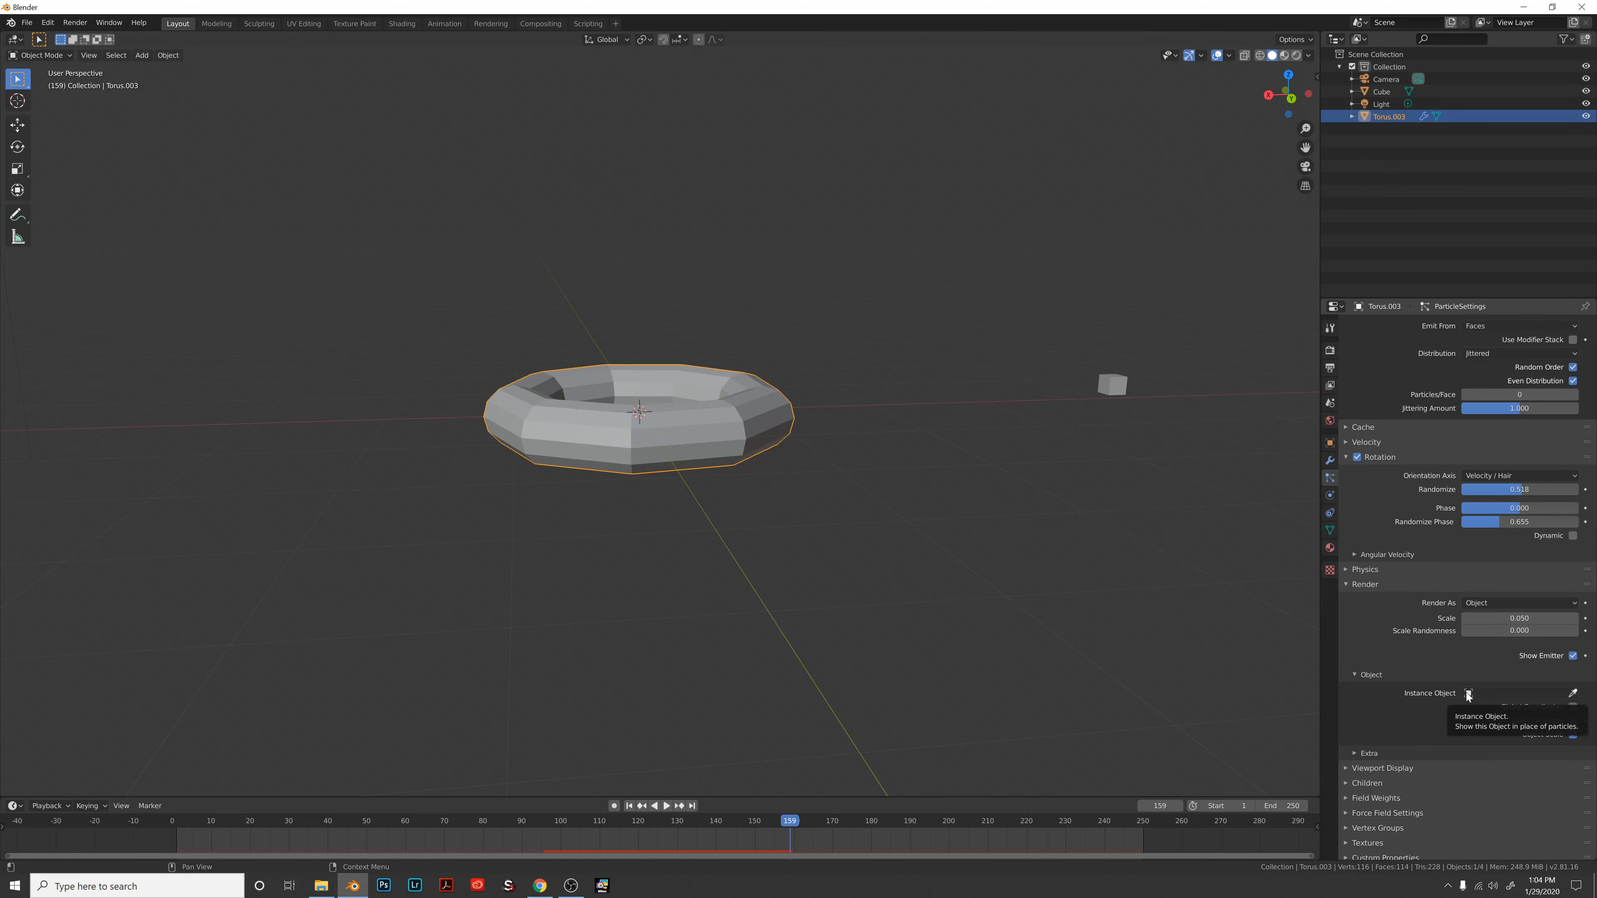
click(1468, 694)
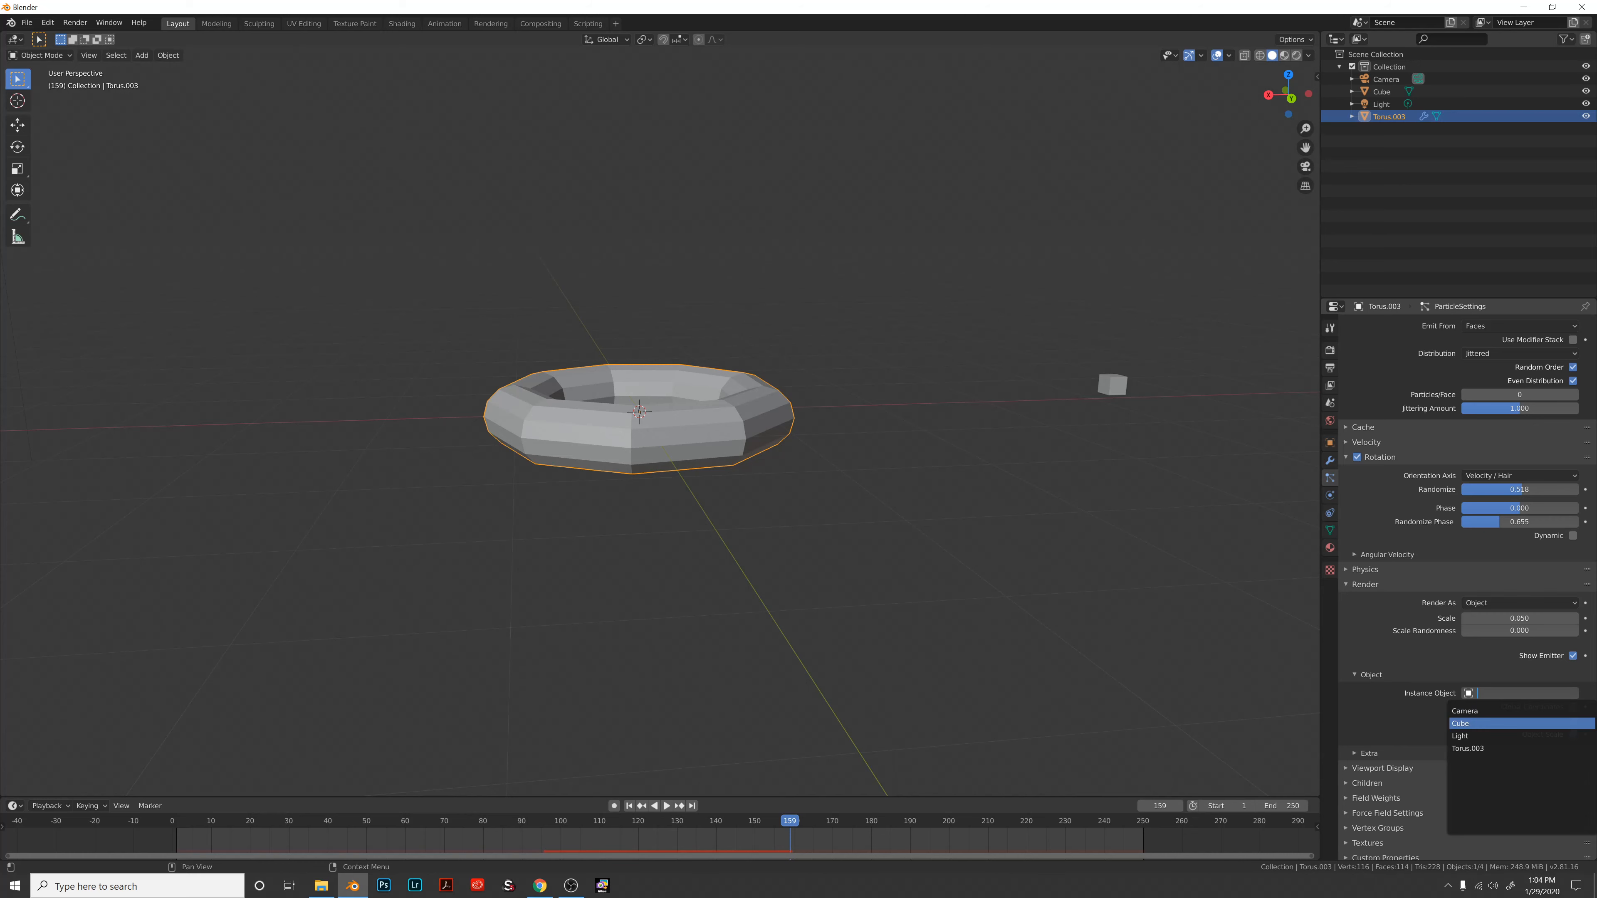
key(Down)
key(Up)
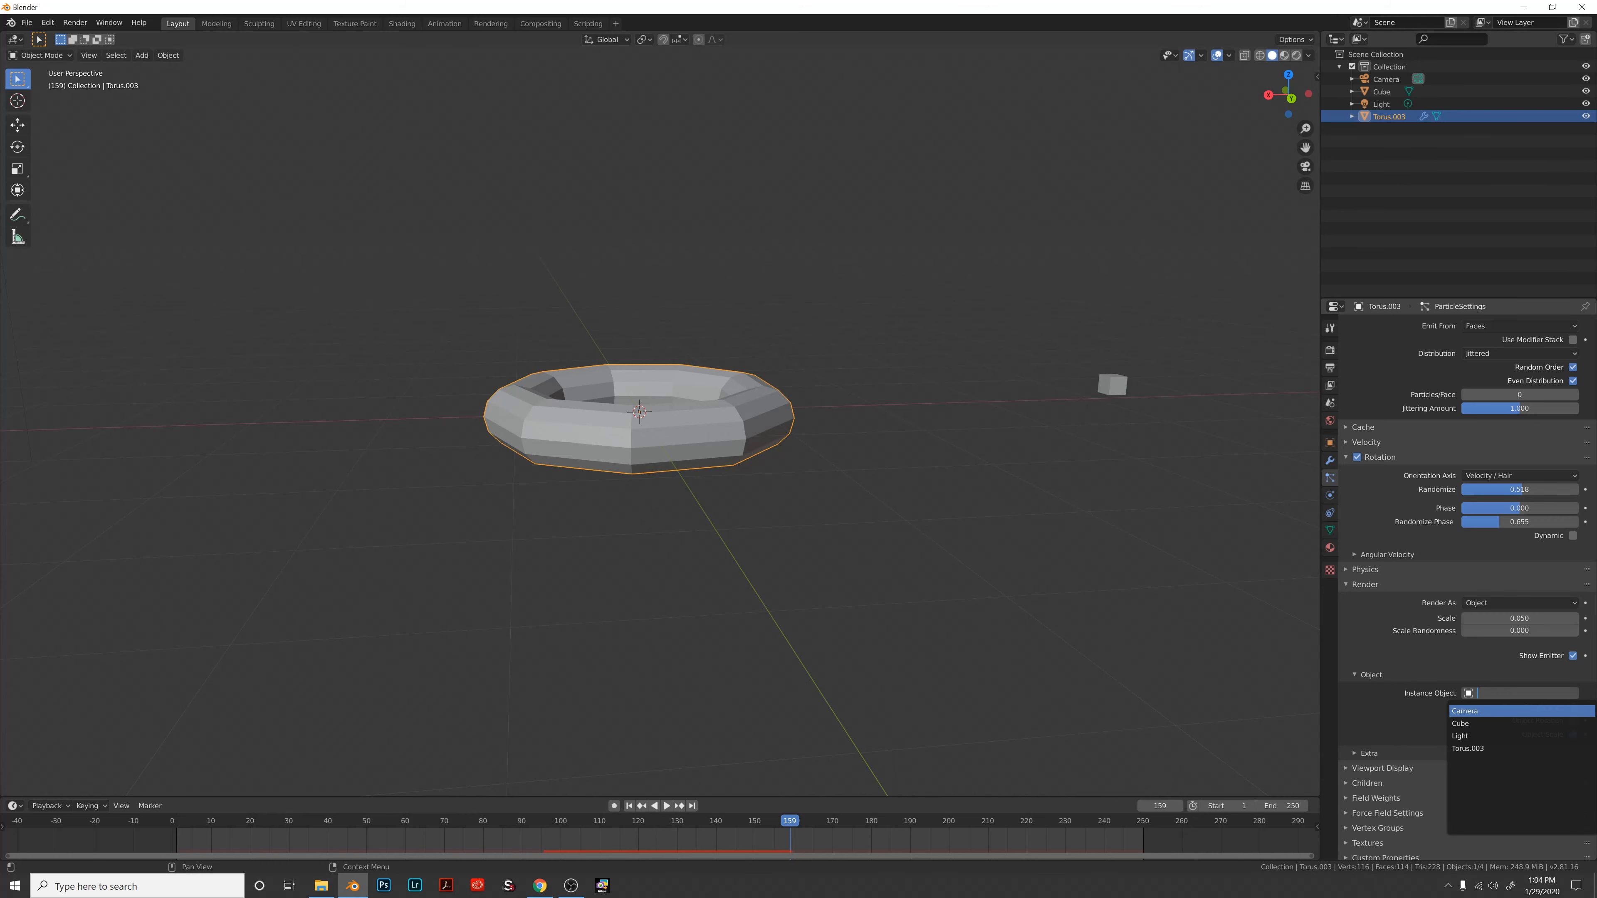
key(Down)
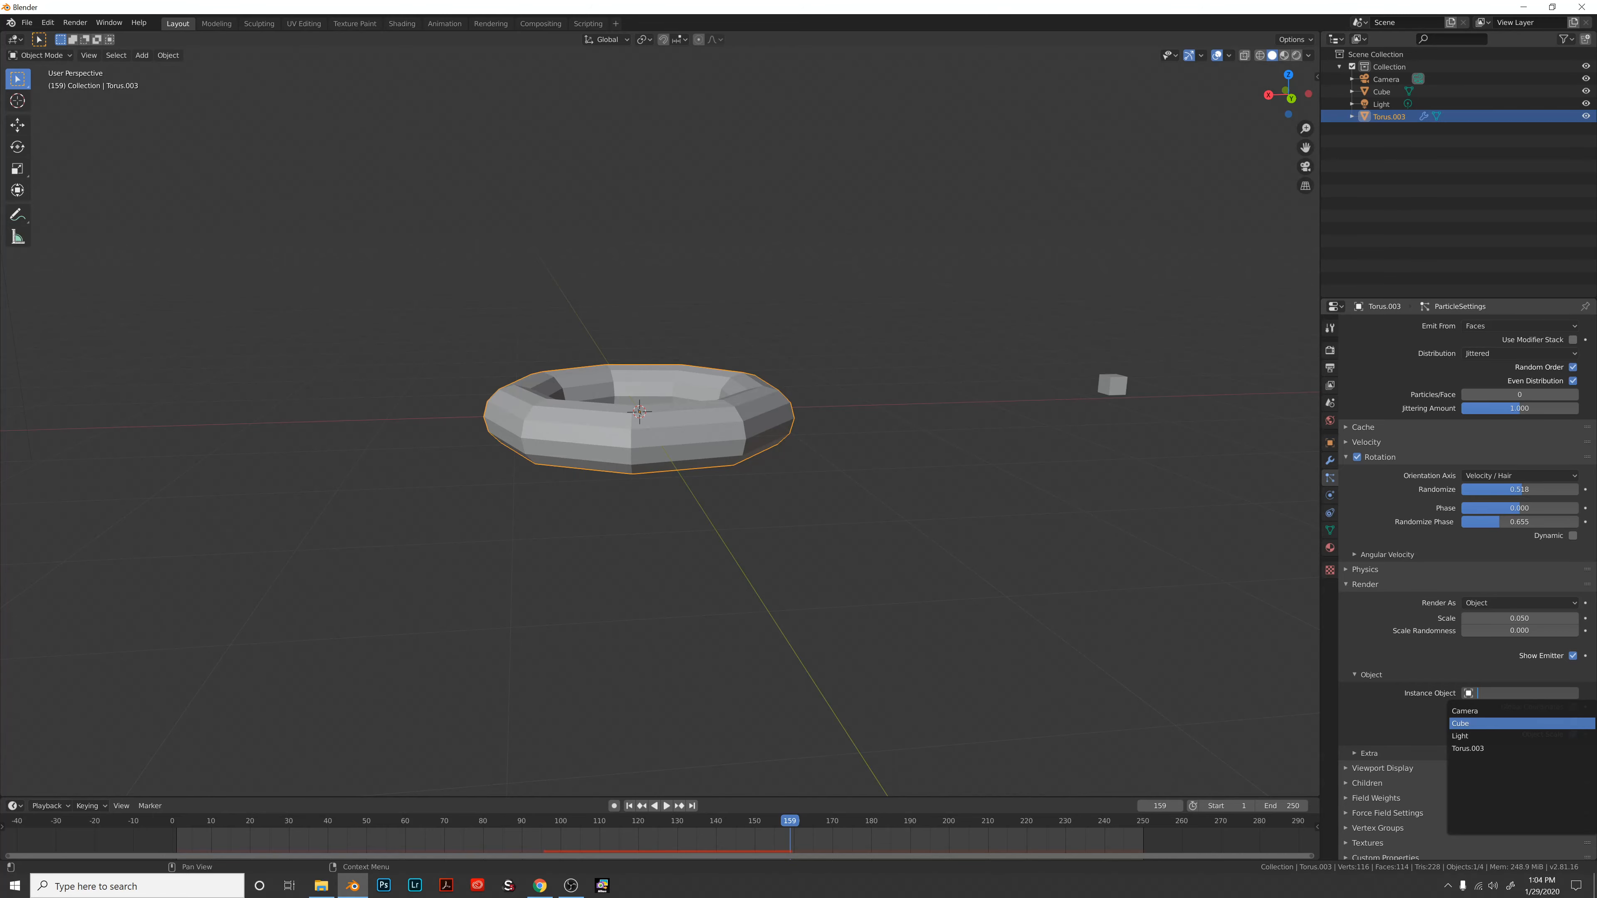
click(1470, 724)
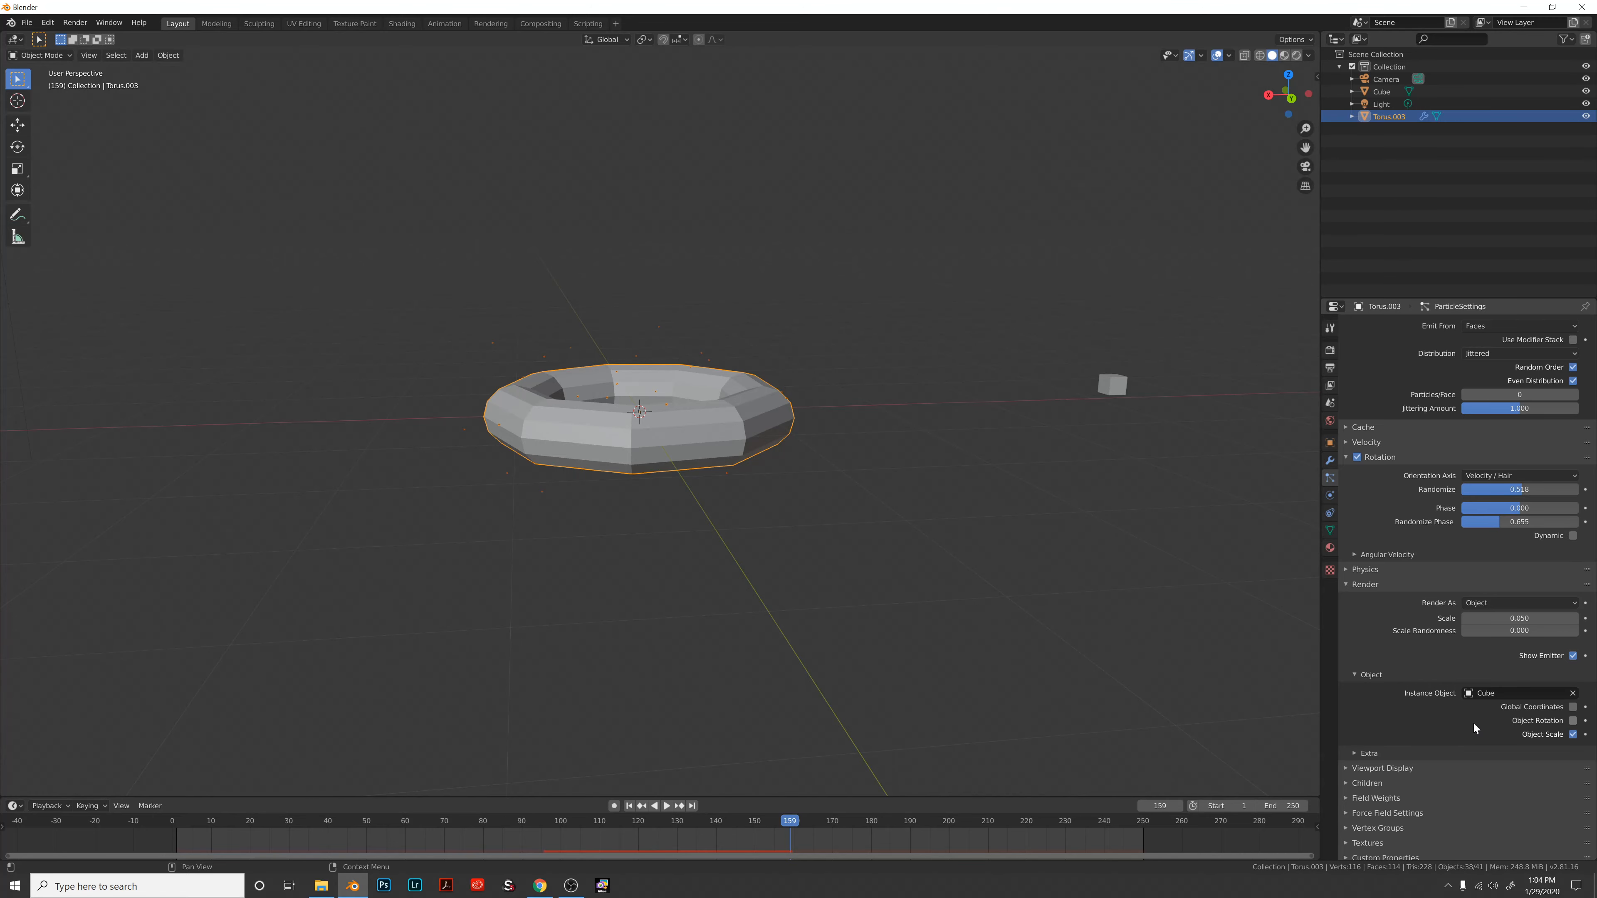
Play the animation and set particle Scale 2.630 with Scale Randomness 1.000.
click(667, 806)
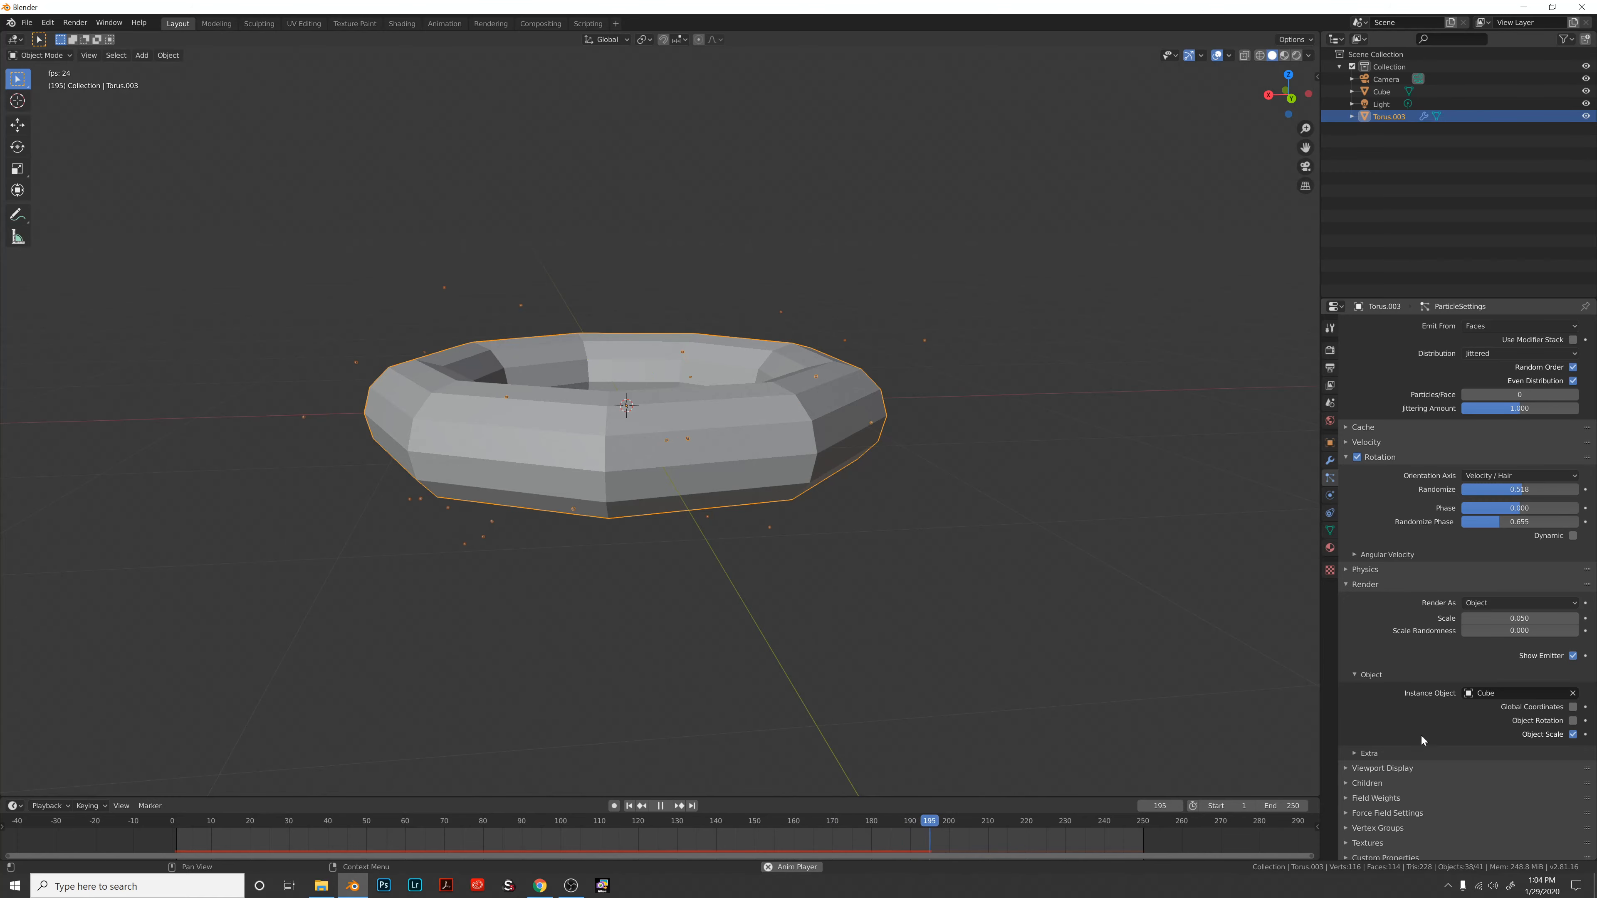
click(1375, 769)
click(1375, 768)
drag(1509, 617, 1596, 618)
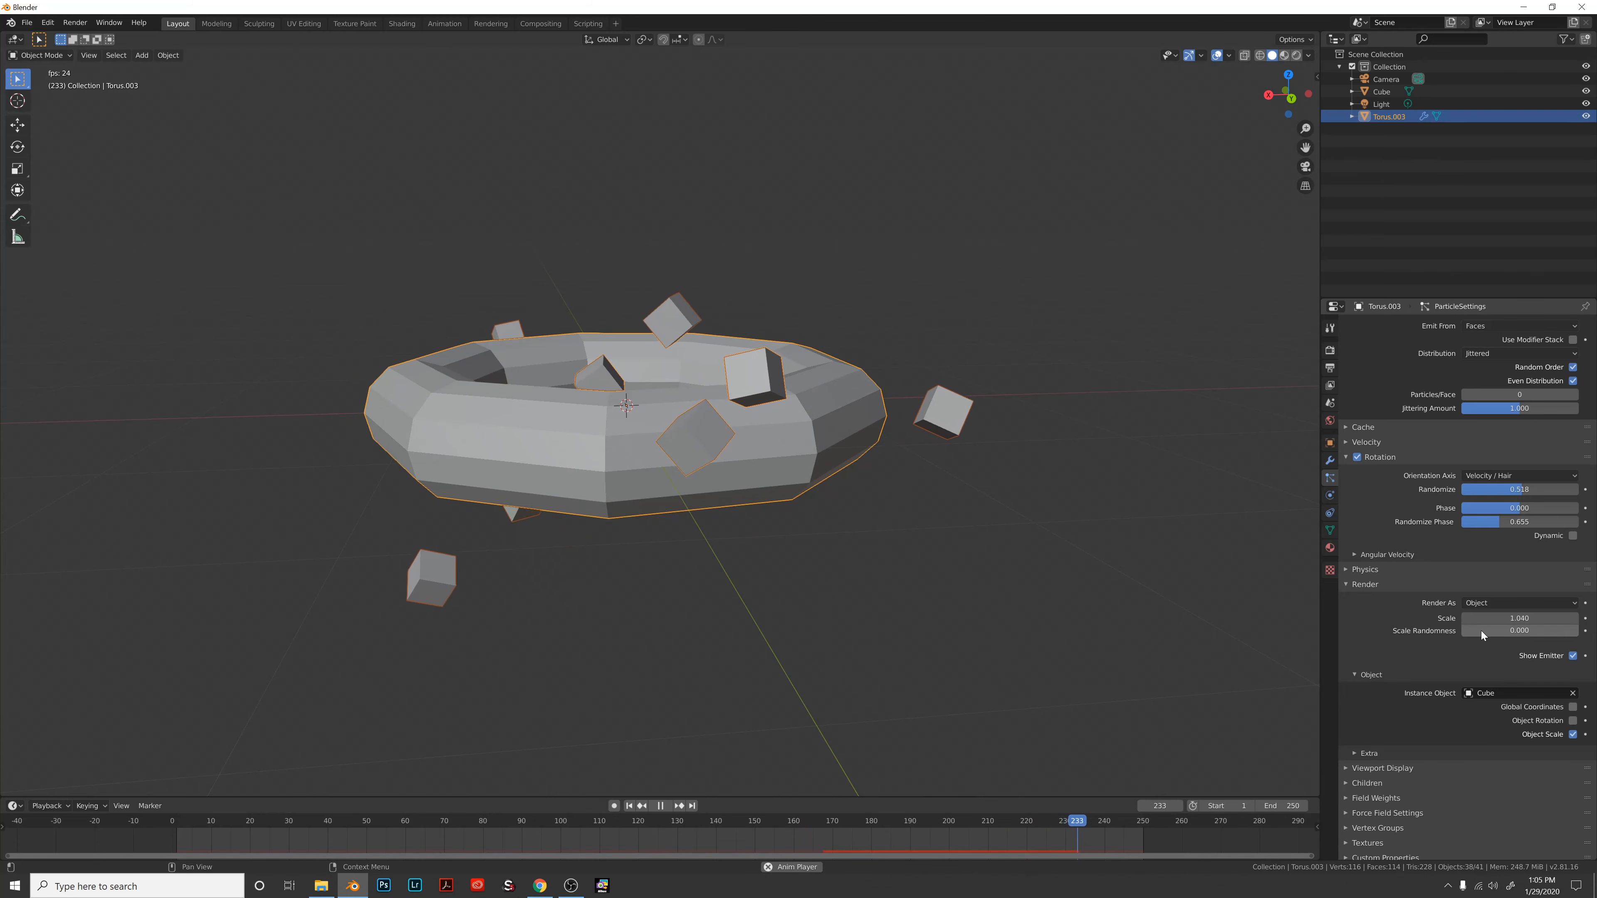
drag(1480, 631, 1580, 634)
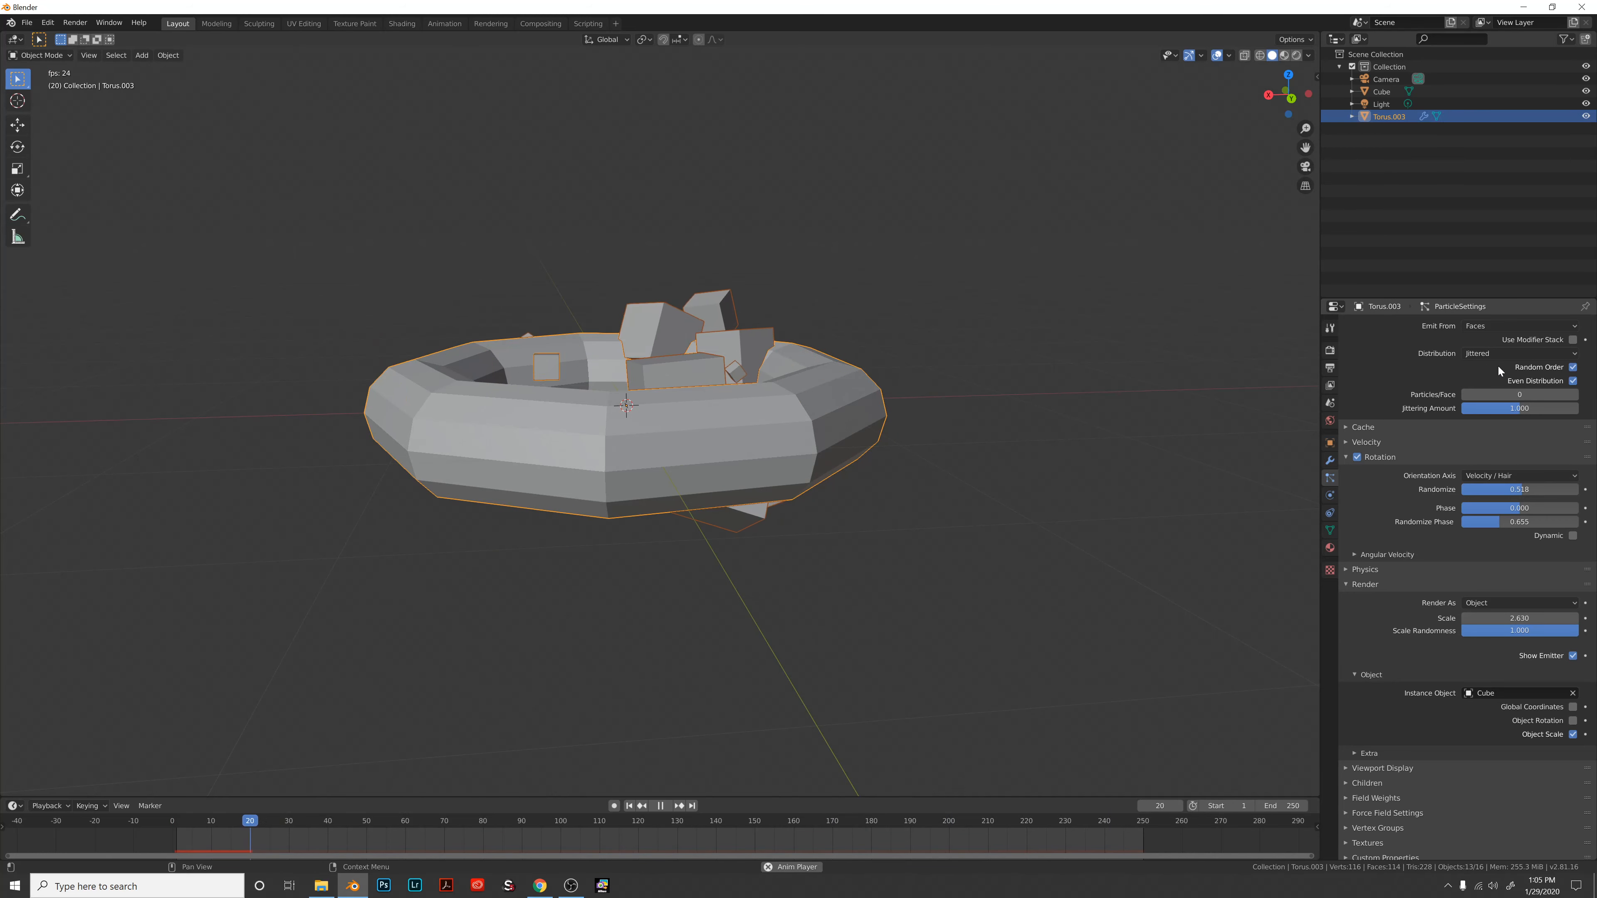
Raise the emission Number to 348.
scroll(1487, 379, up, 1)
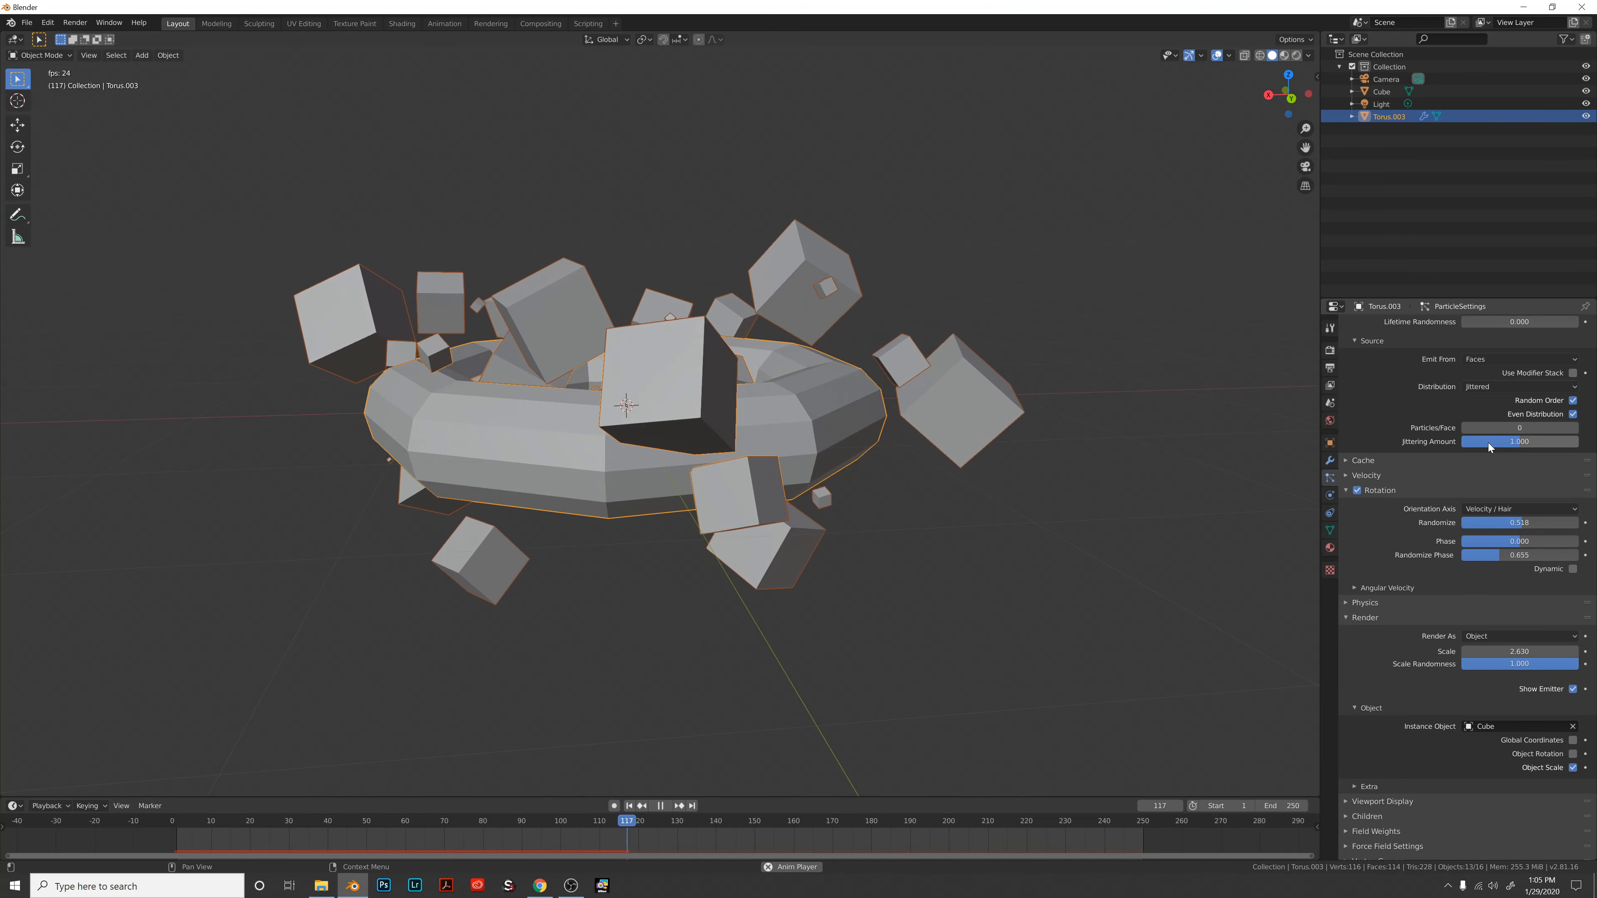
scroll(1487, 504, up, 4)
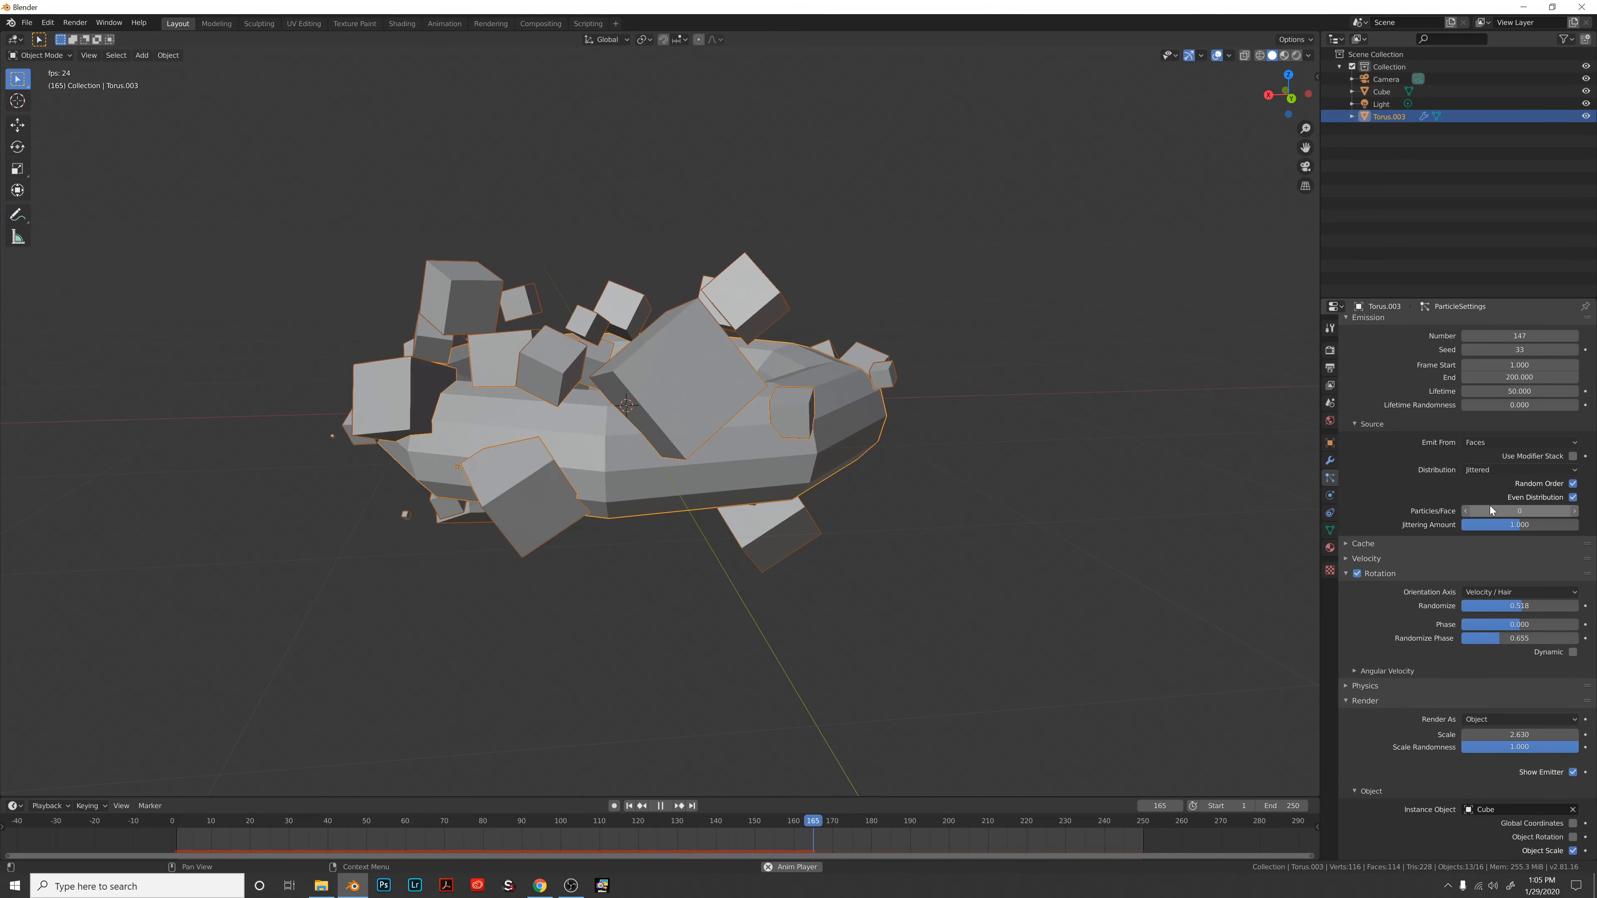
drag(1486, 366, 1563, 367)
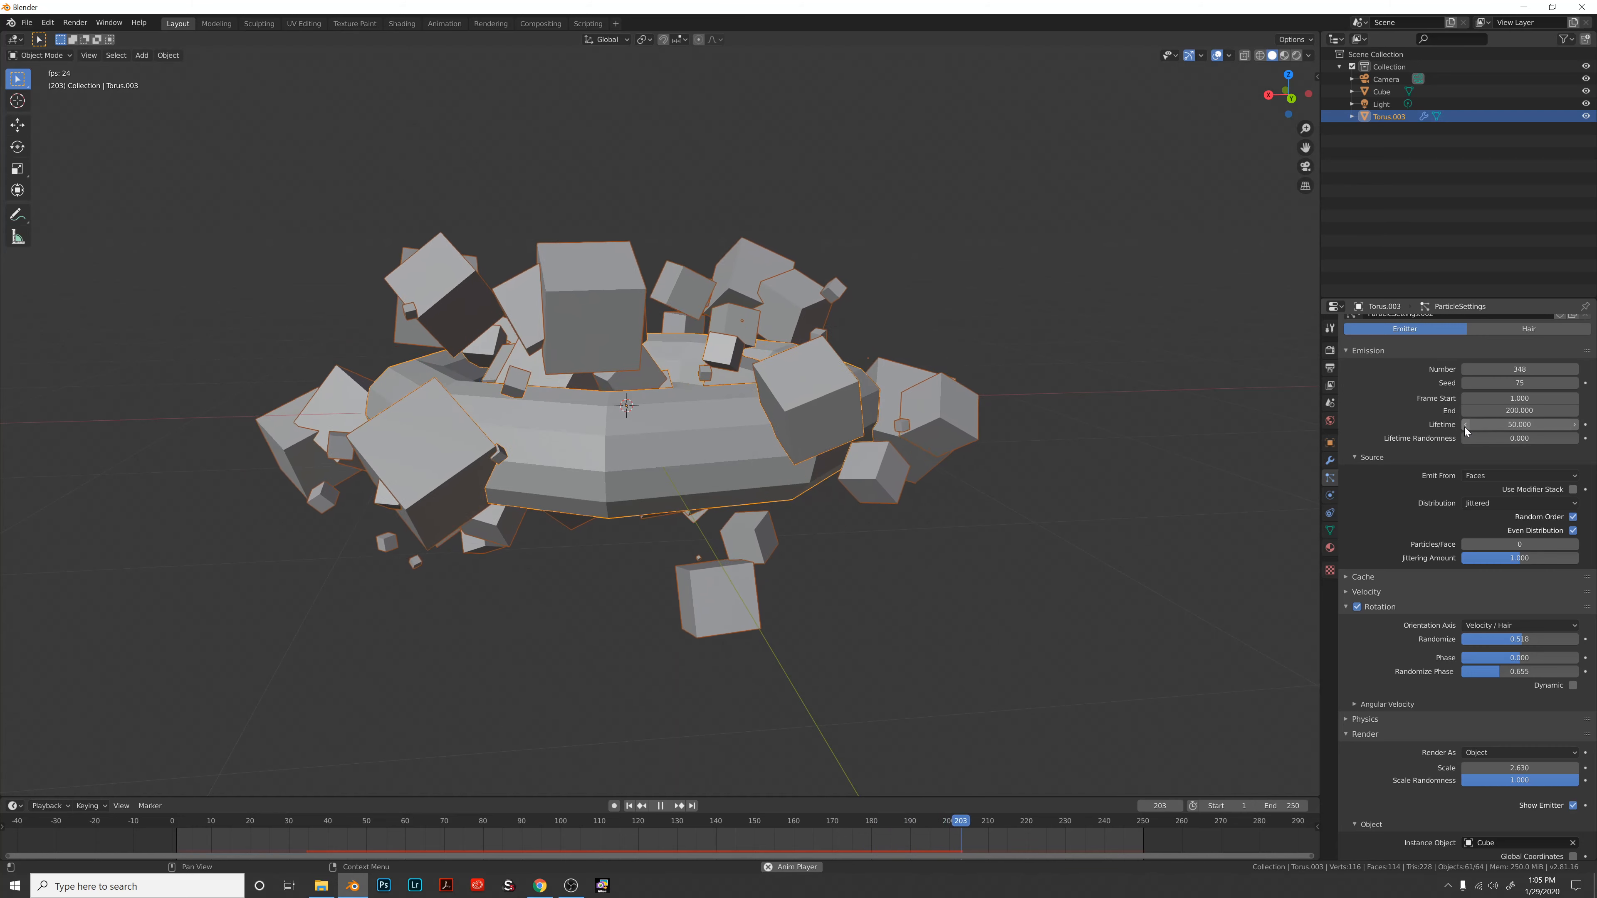
Set emission End to frame 500 and Lifetime to 500, leaving lifetime randomness at 0.
click(1492, 410)
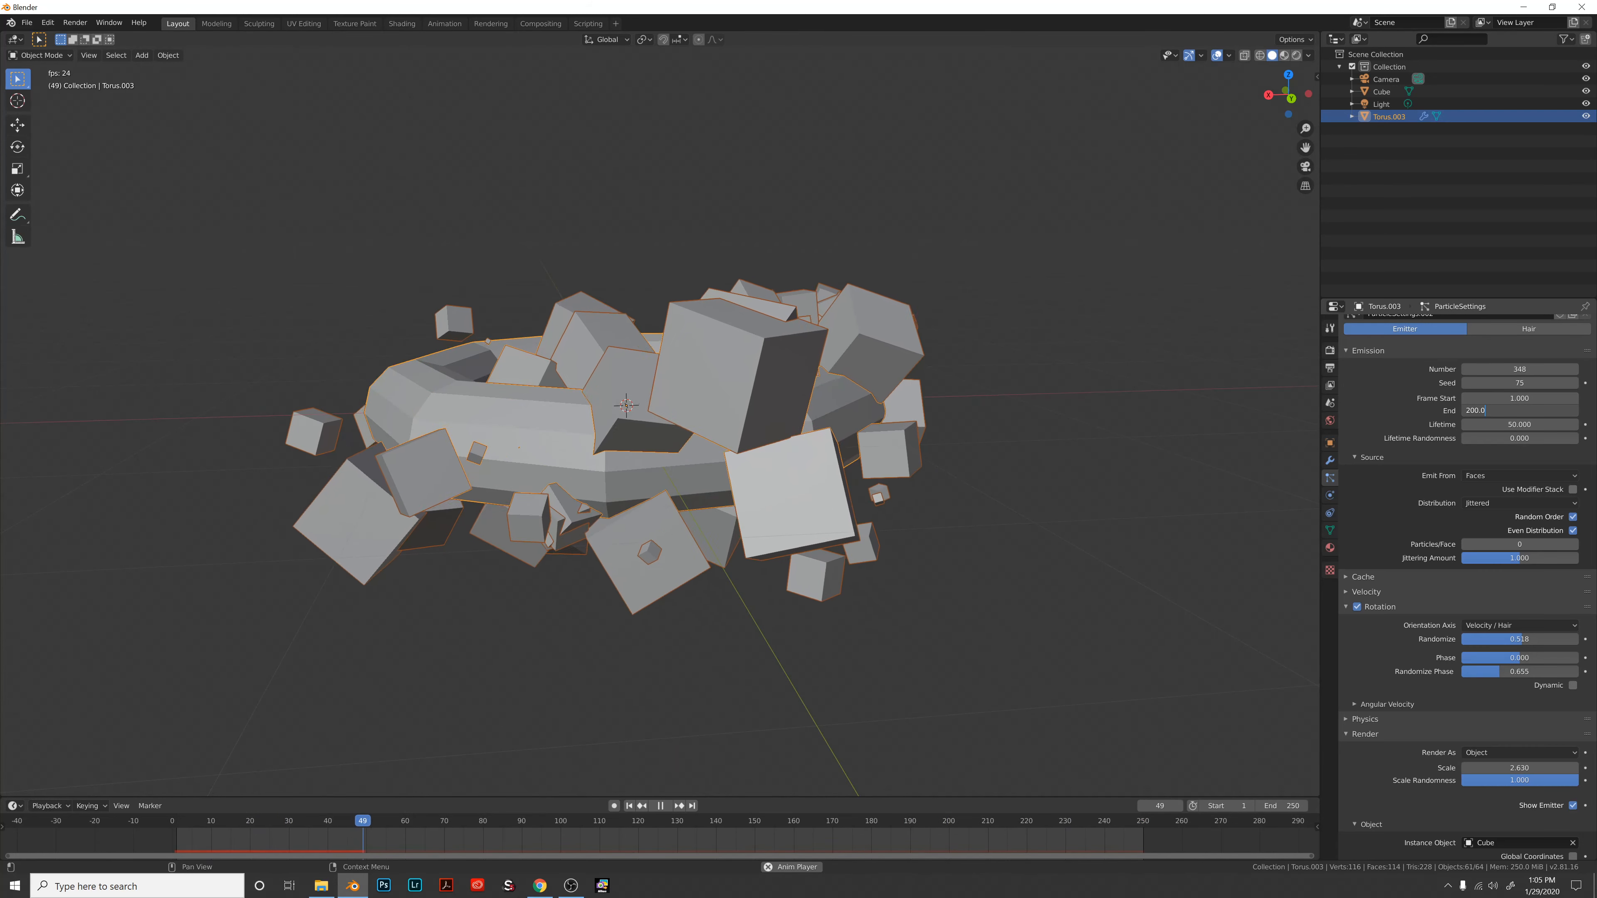
text(500)
key(Tab)
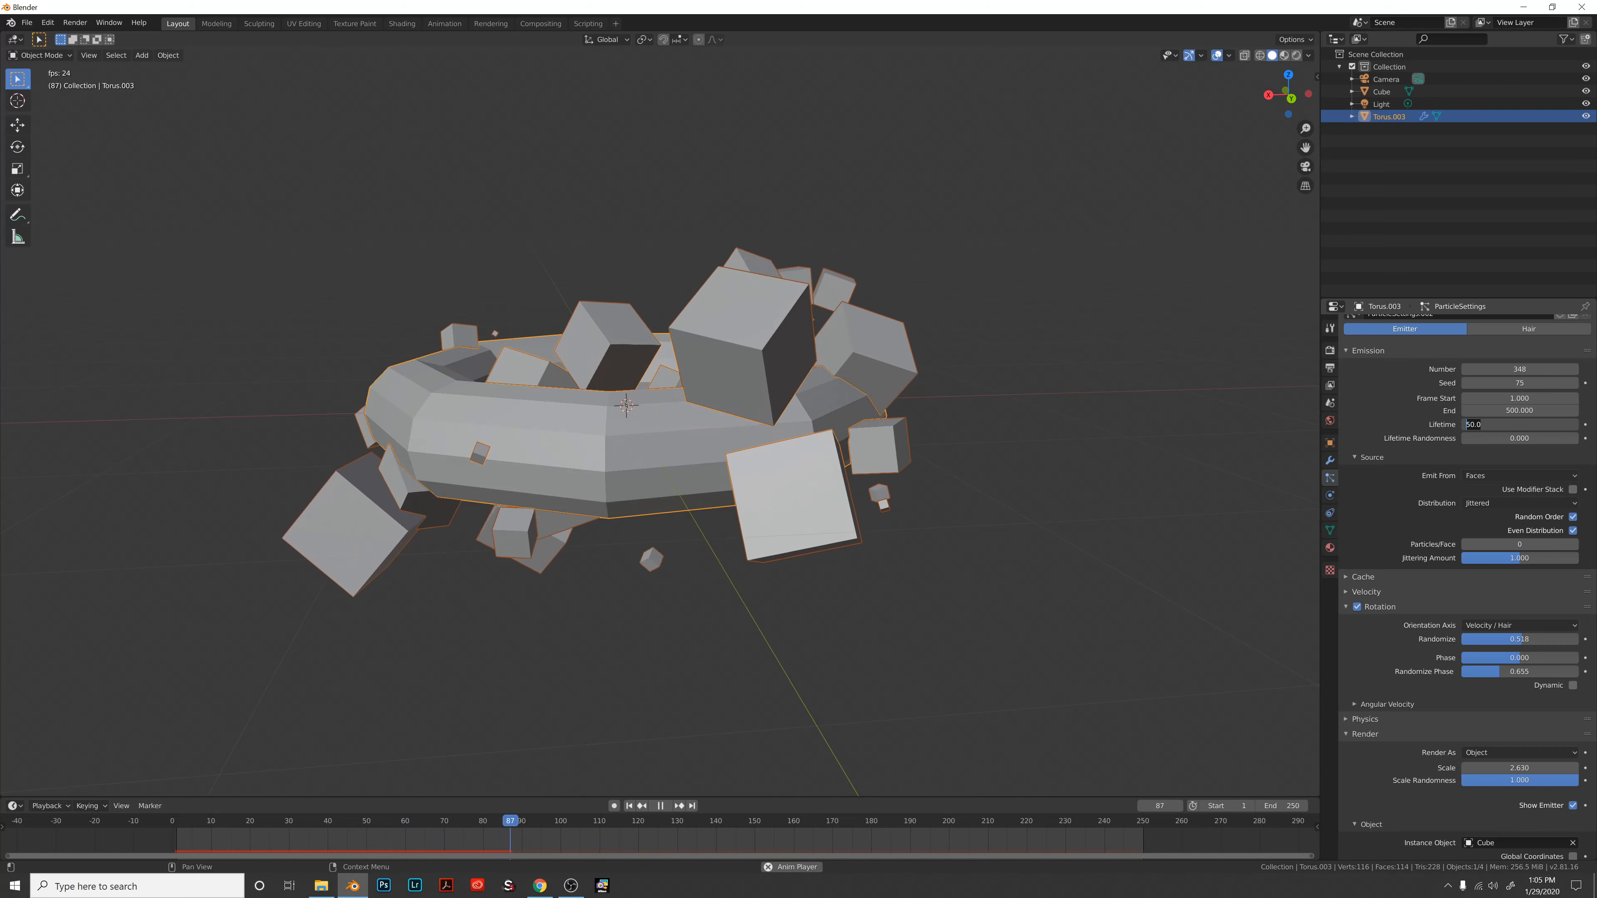
text(500)
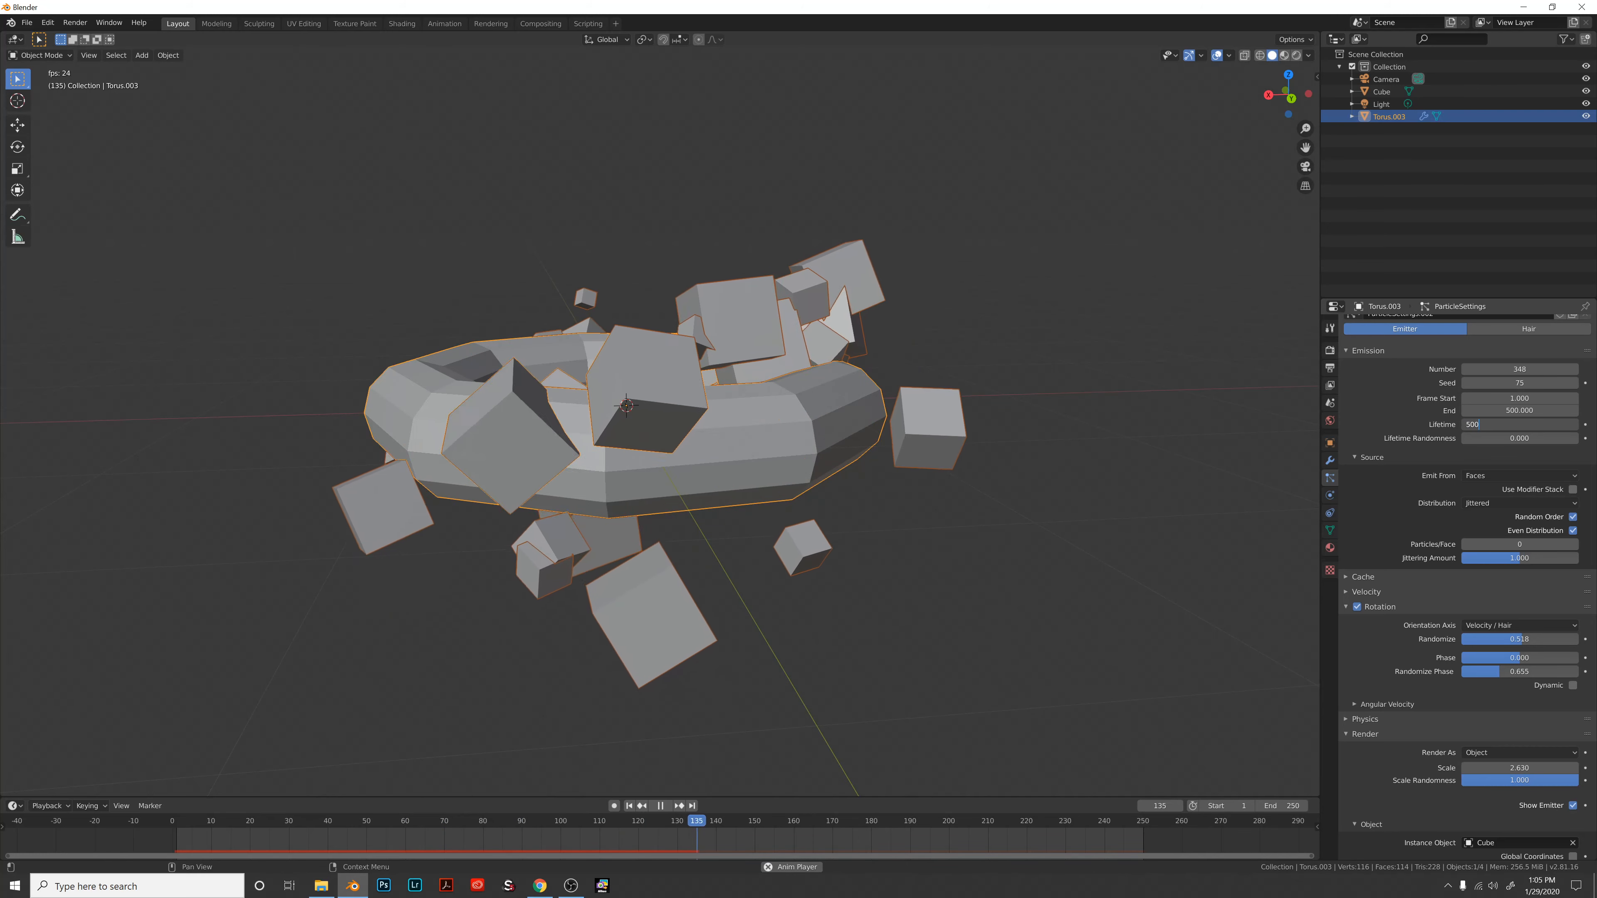
key(Tab)
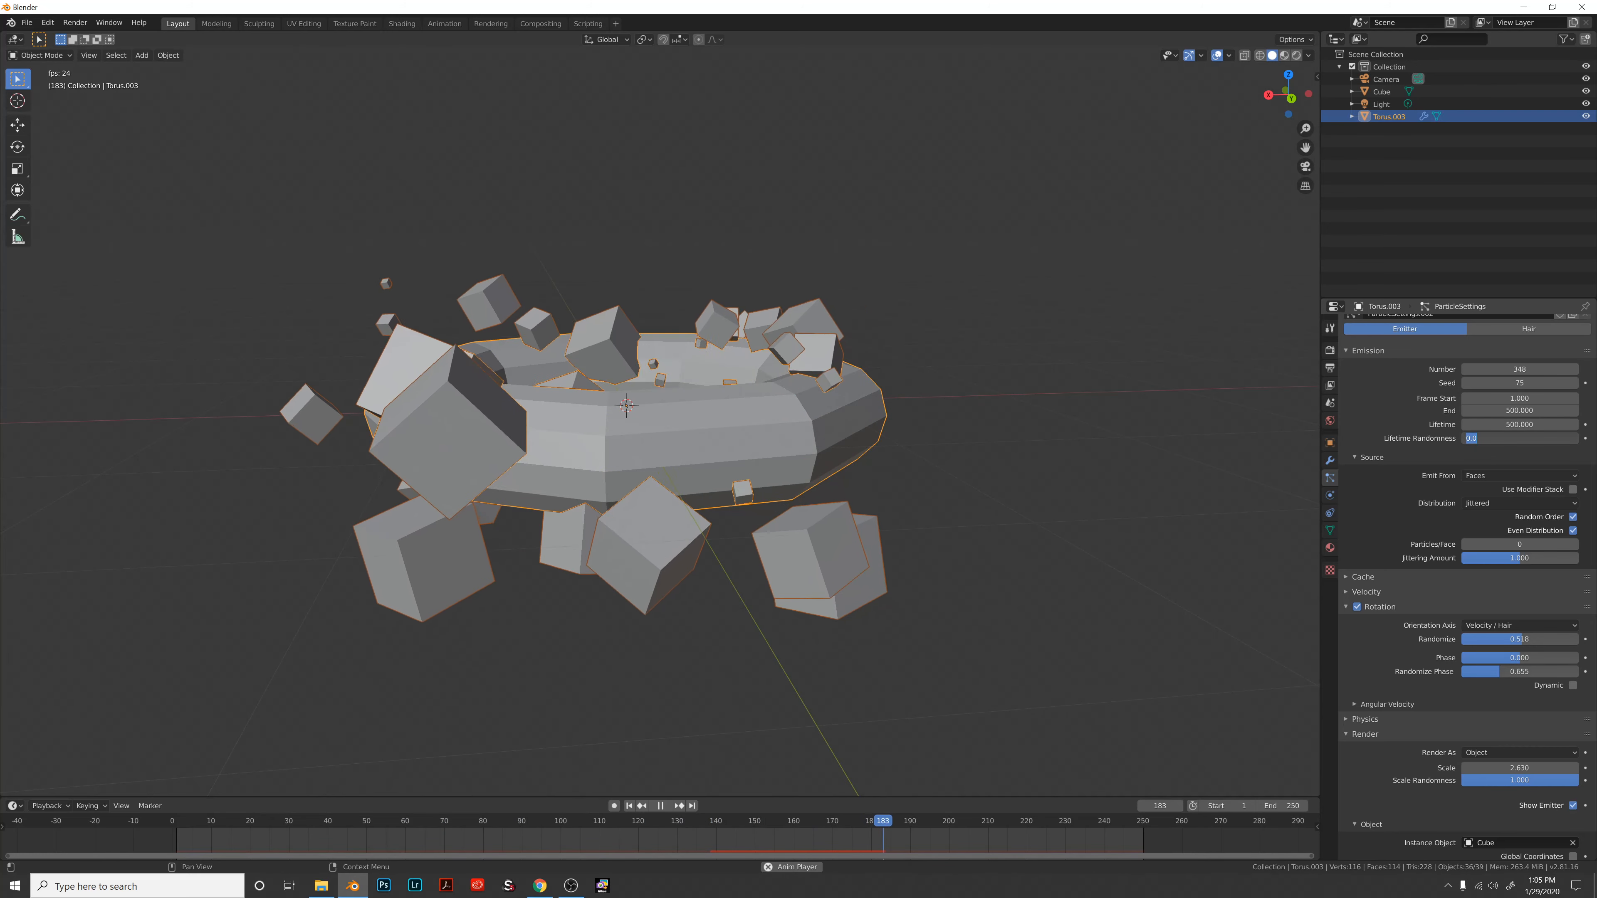
key(Tab)
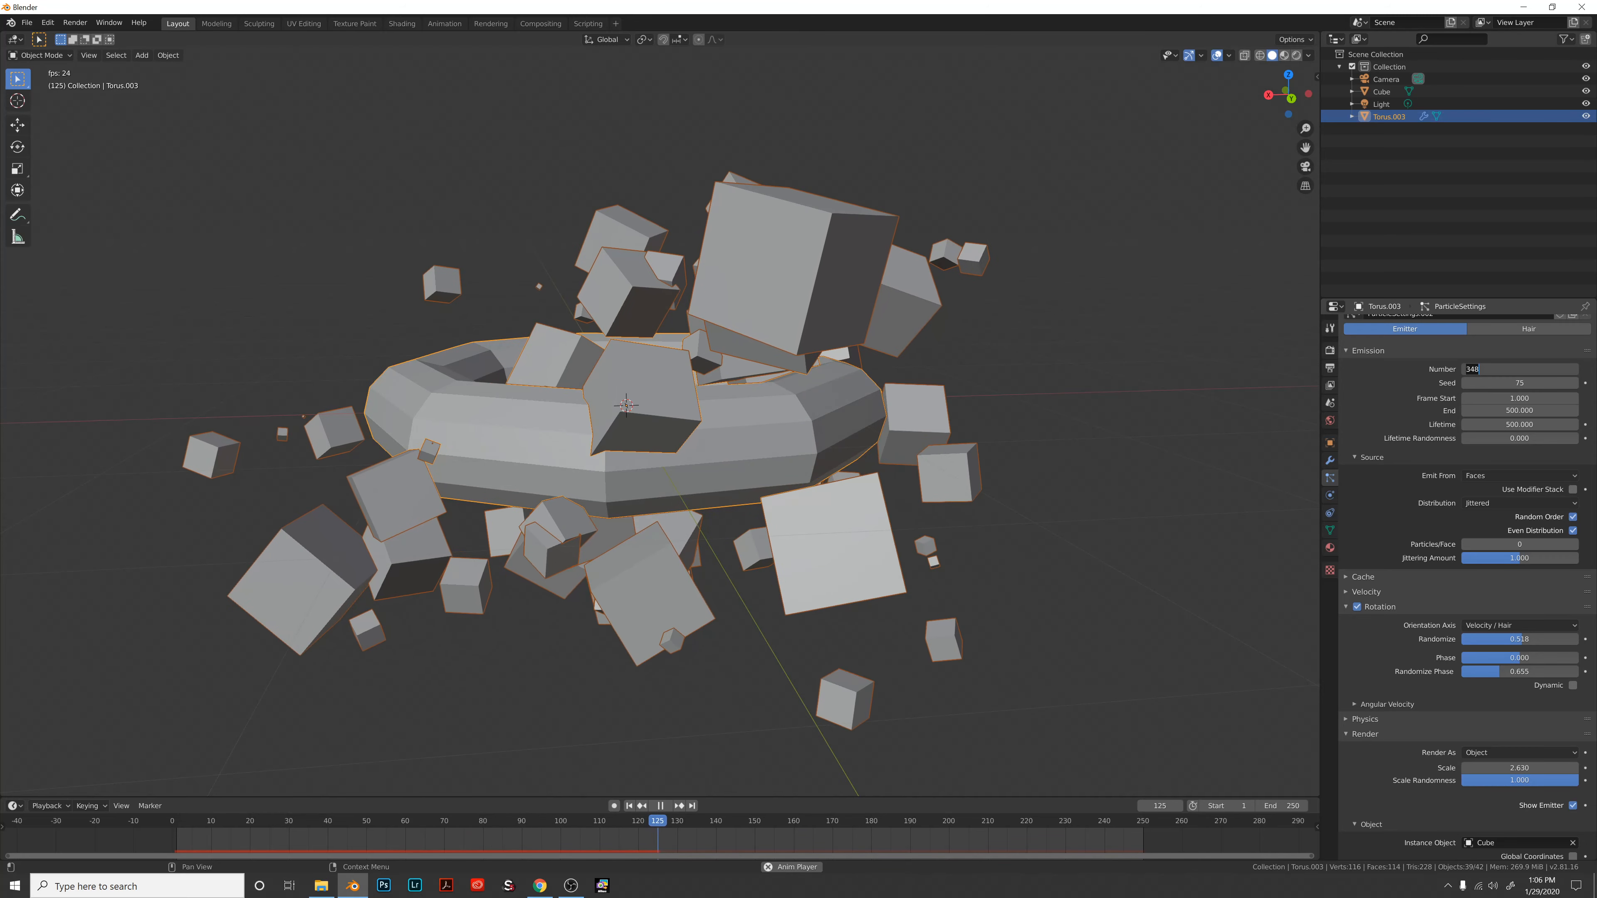
Re-enter the particle count, which stays 348, and stop playback at frame 222.
key(BackSpace)
key(BackSpace)
key(BackSpace)
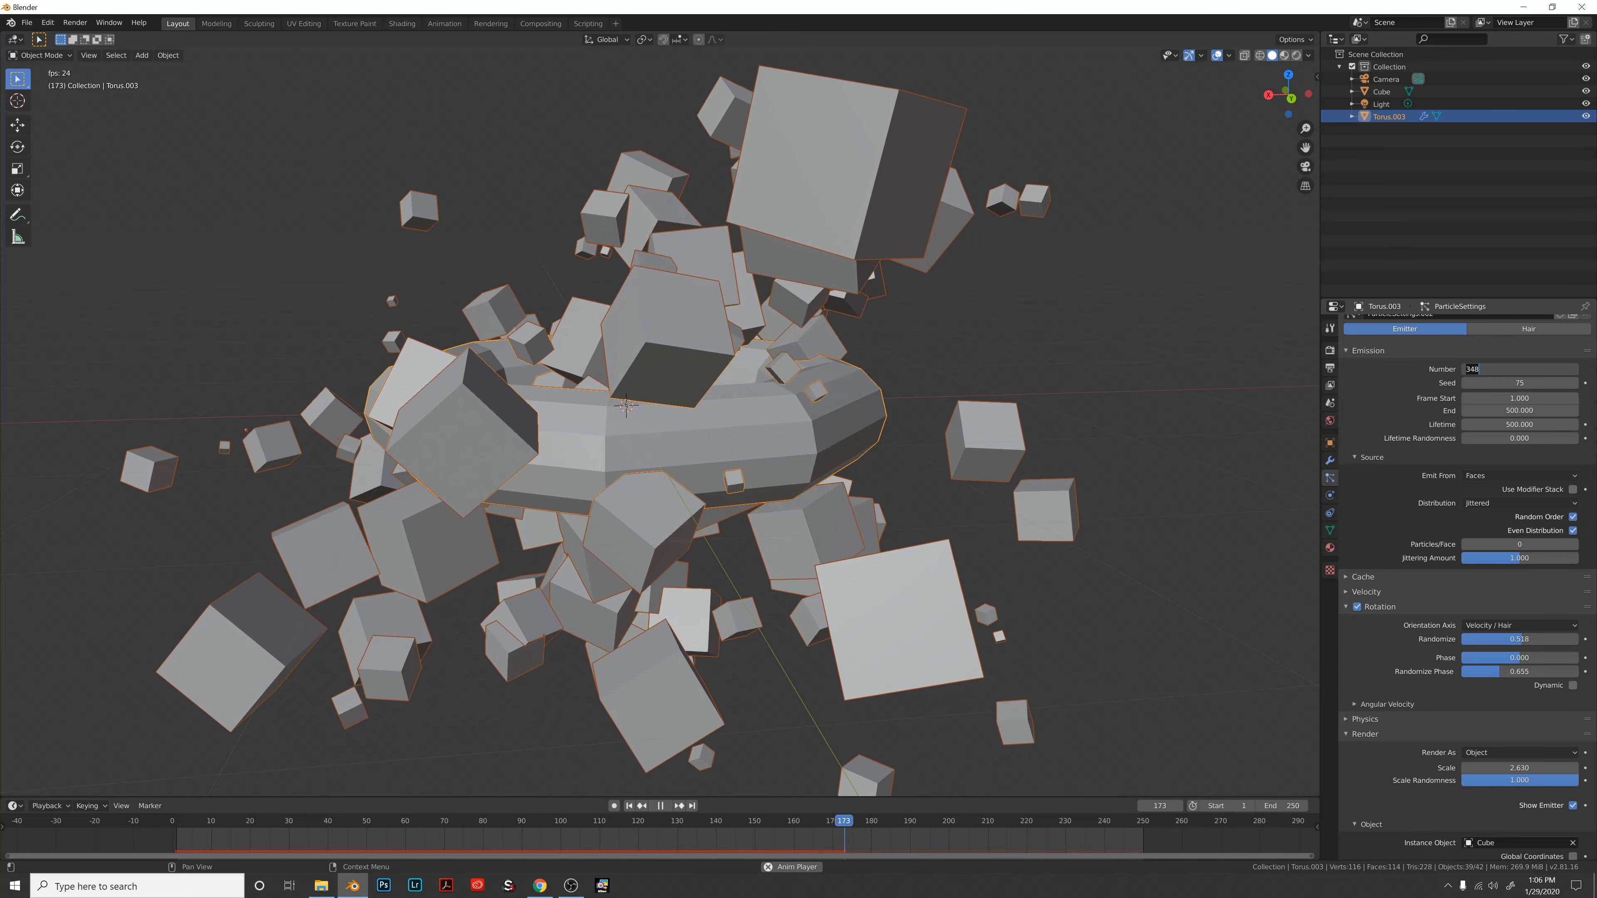
key(Return)
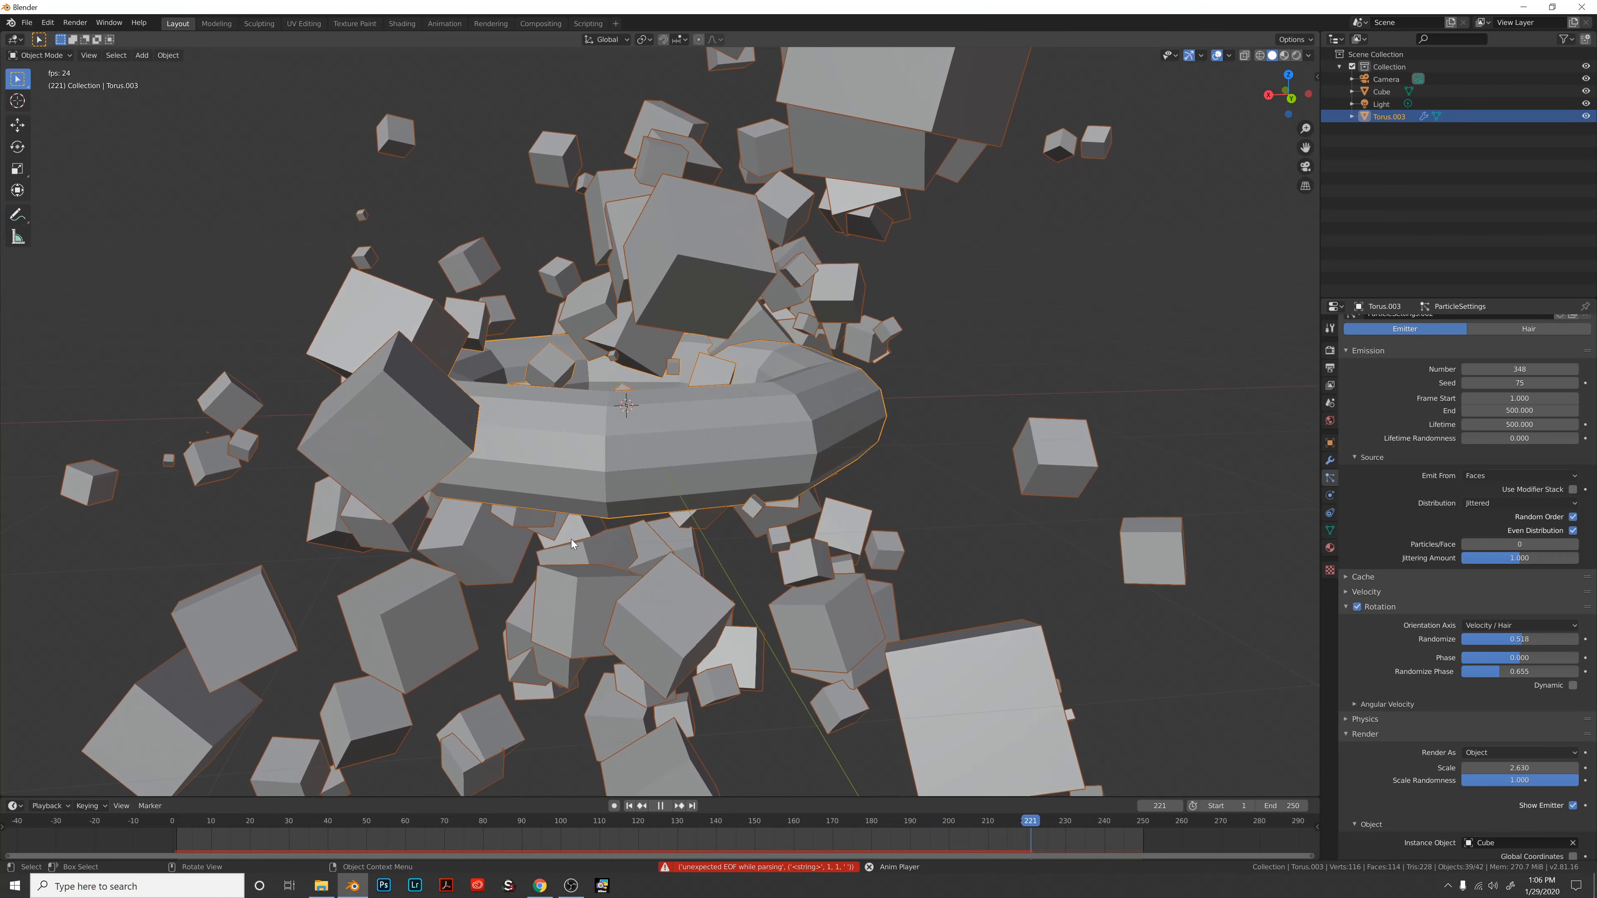
key(space)
Orbit and zoom around the dense cube cloud surrounding the torus.
middle_drag(643, 512, 731, 512)
scroll(731, 512, down, 4)
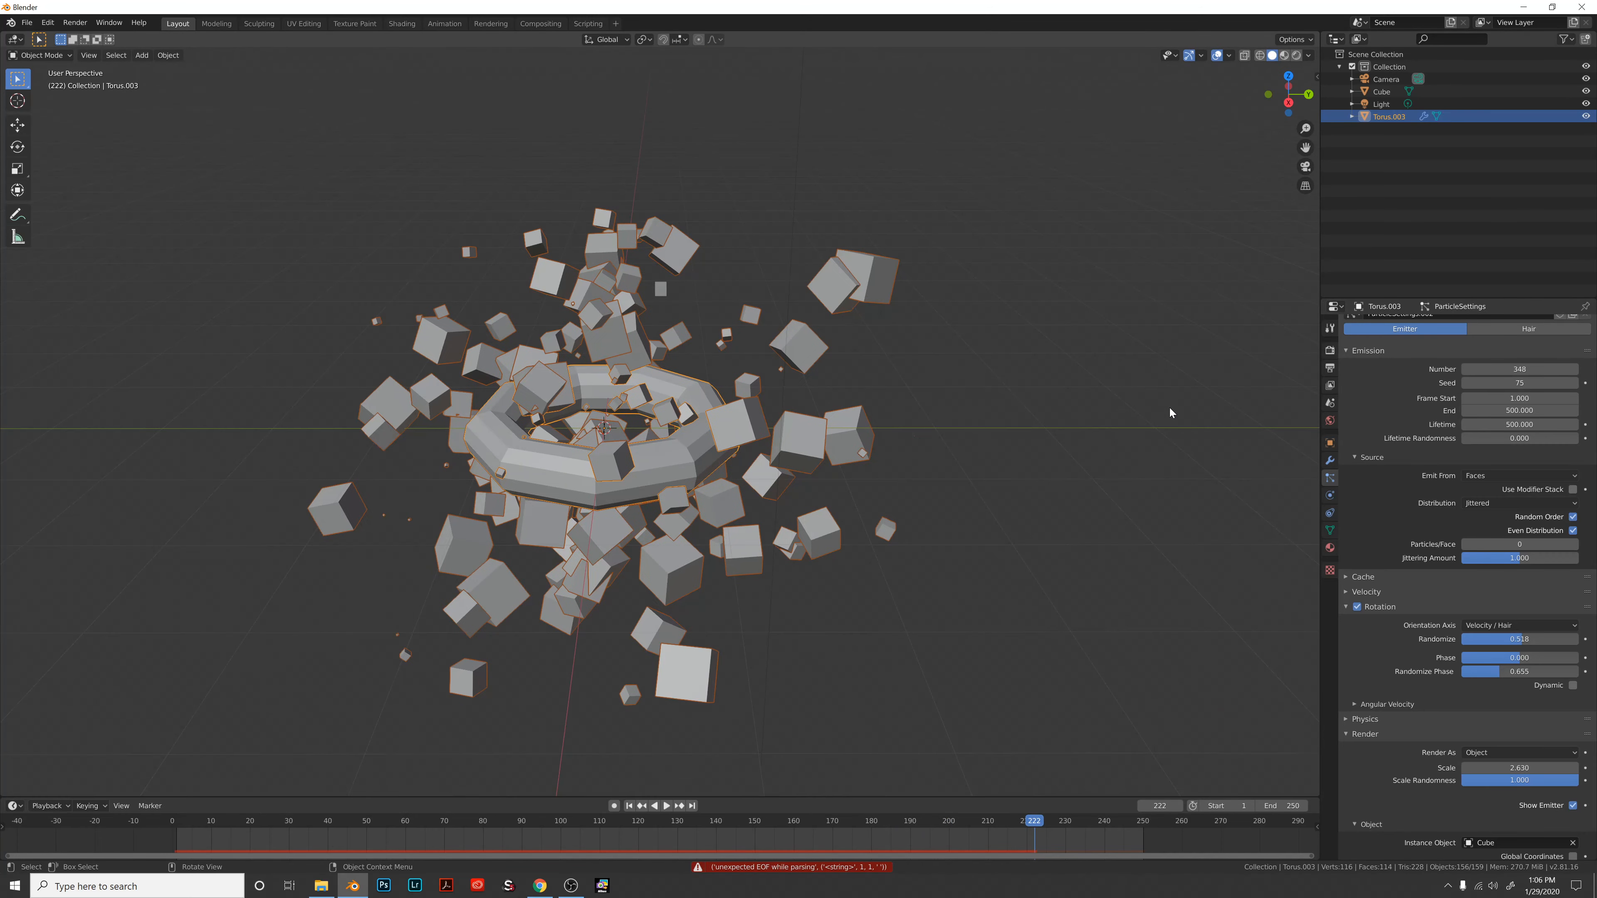
middle_drag(1169, 408, 1082, 373)
scroll(1060, 425, up, 5)
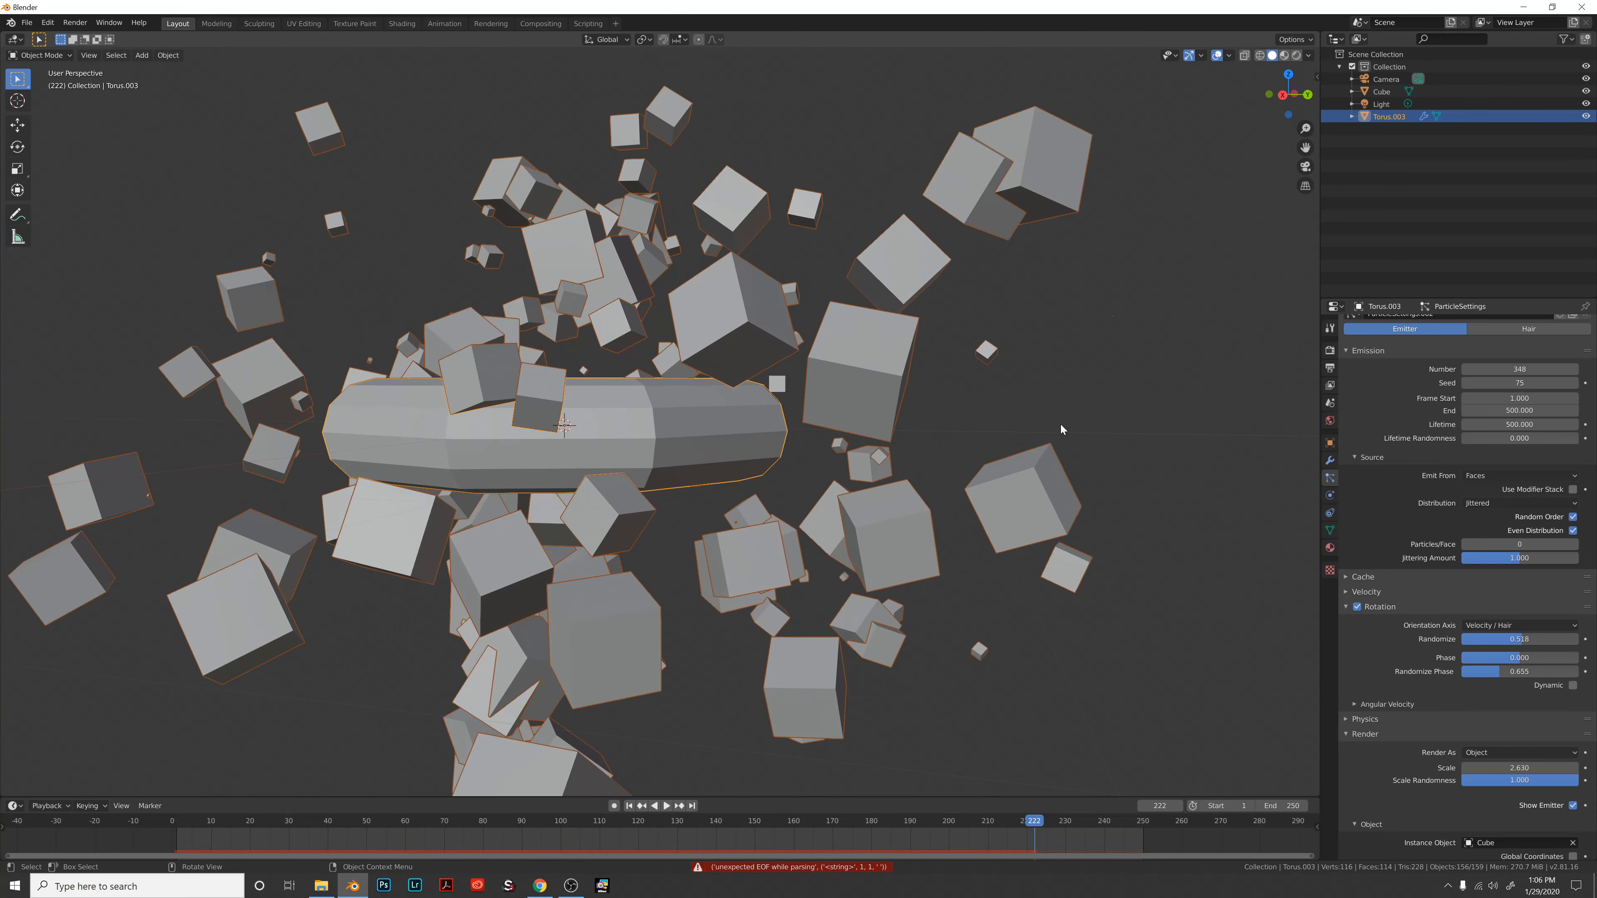
middle_drag(1004, 414, 967, 458)
scroll(1081, 408, down, 4)
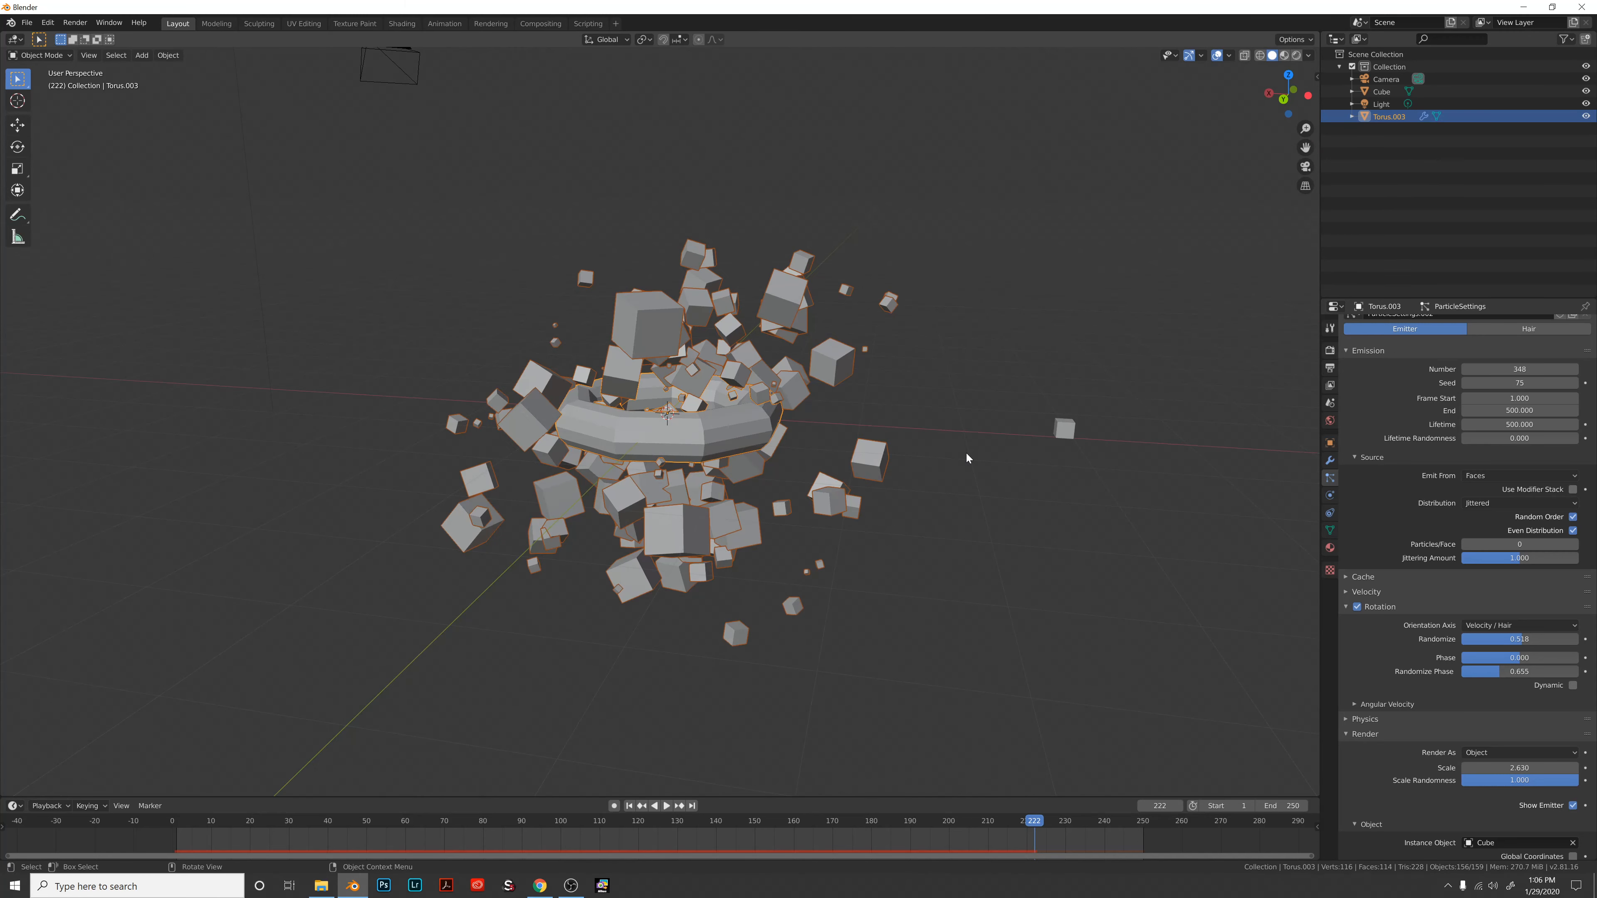
Add a Suzanne monkey head, scale it to 0.292, and place it beside the torus.
key(shift+a)
mouse_move(974, 456)
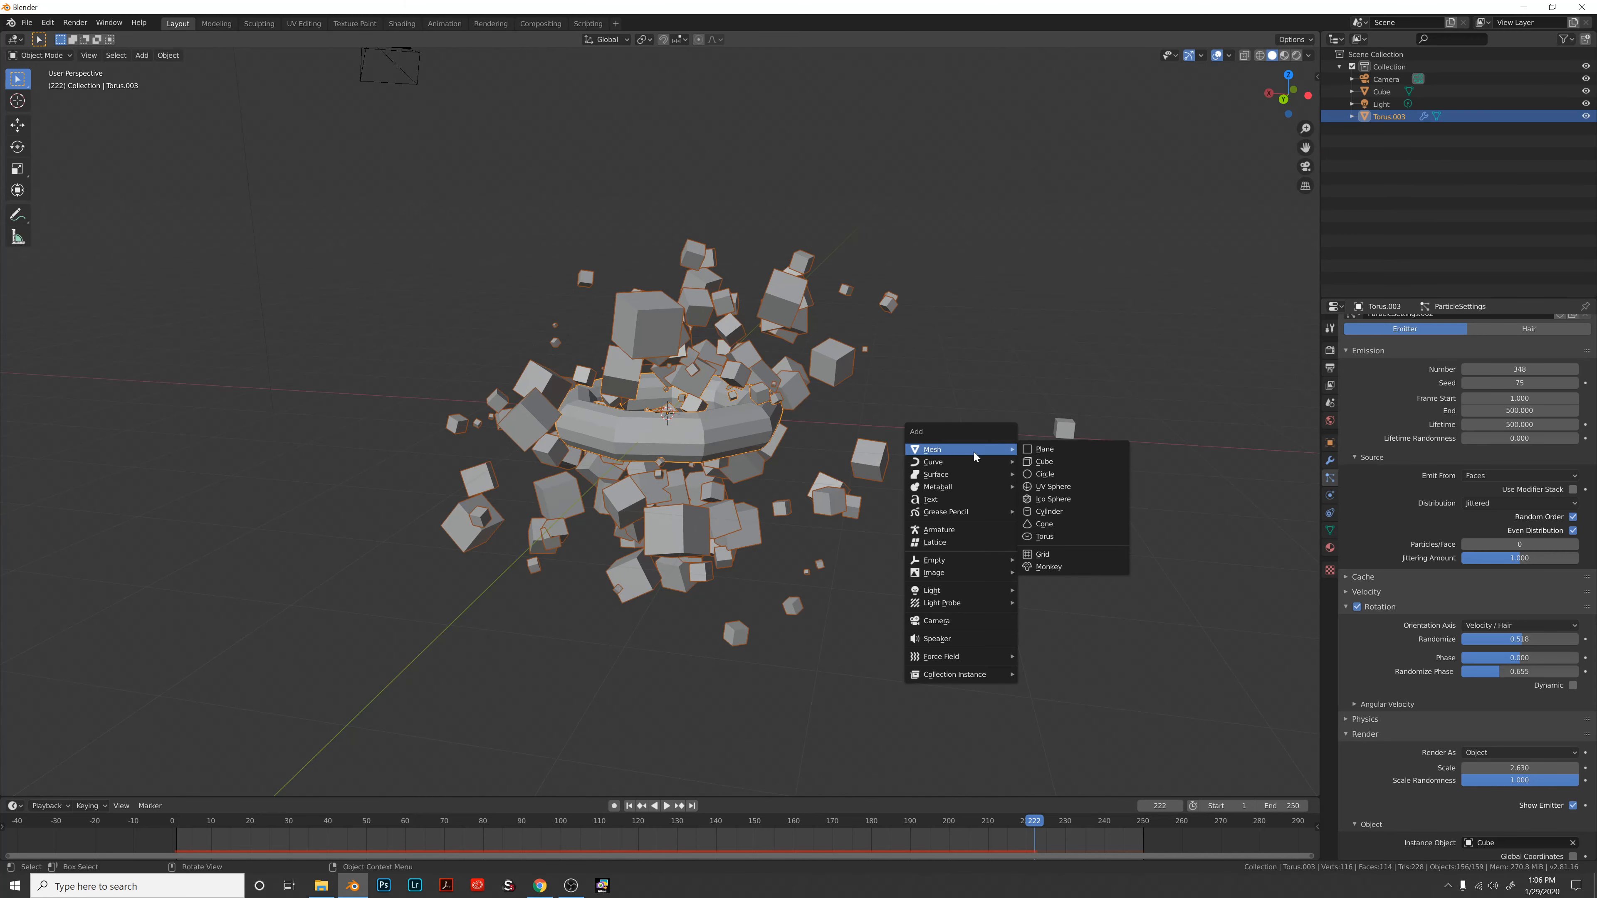
click(1050, 568)
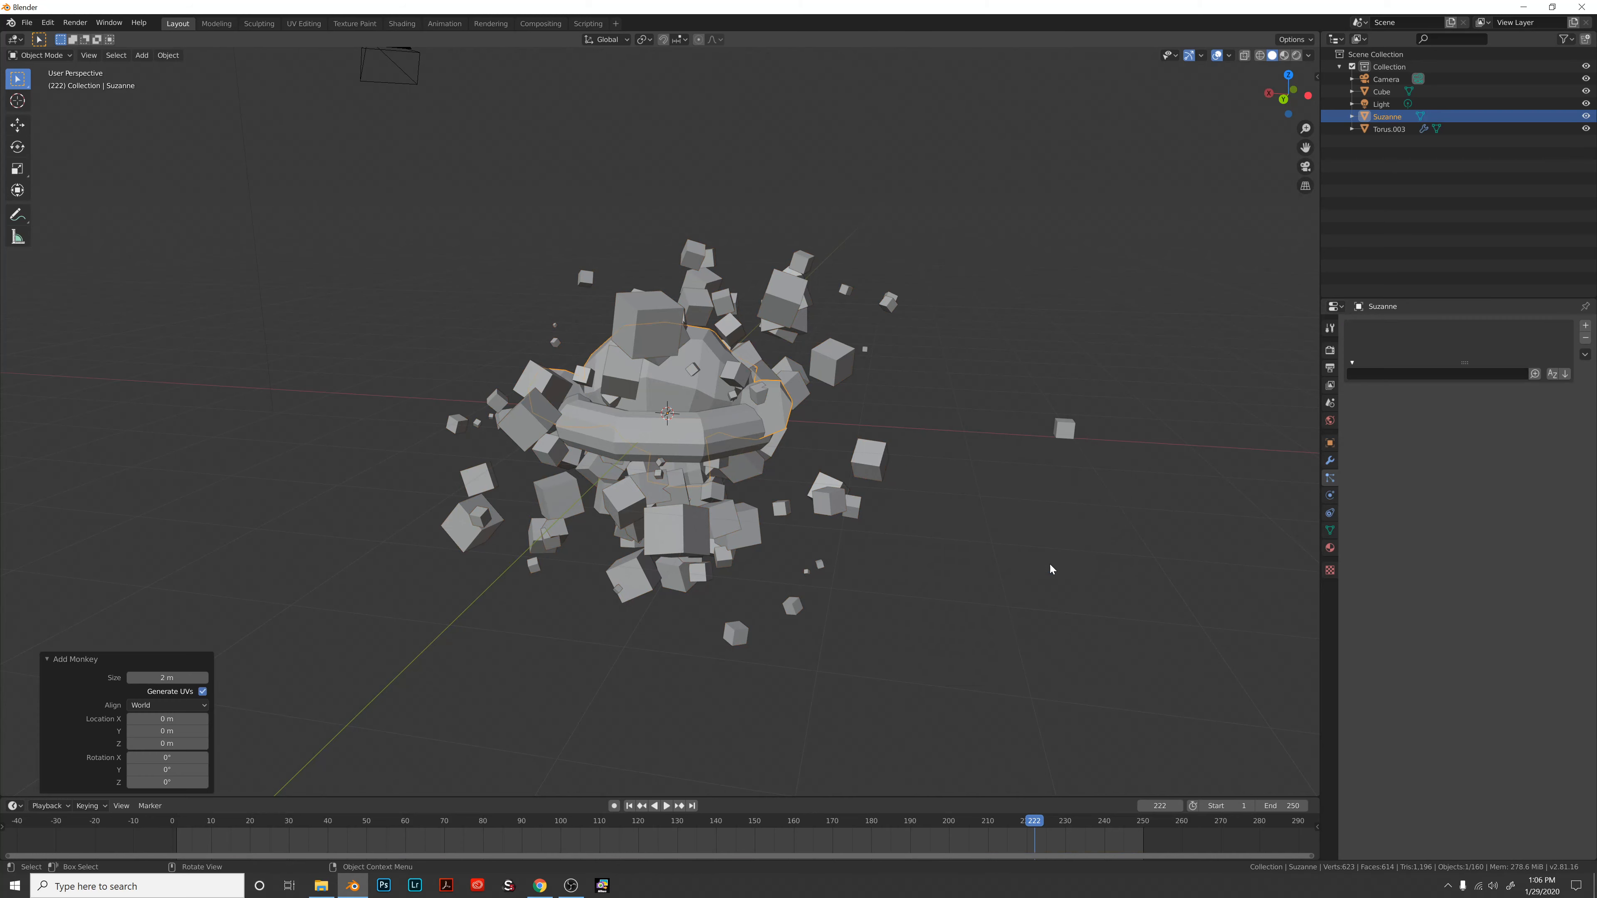
key(s)
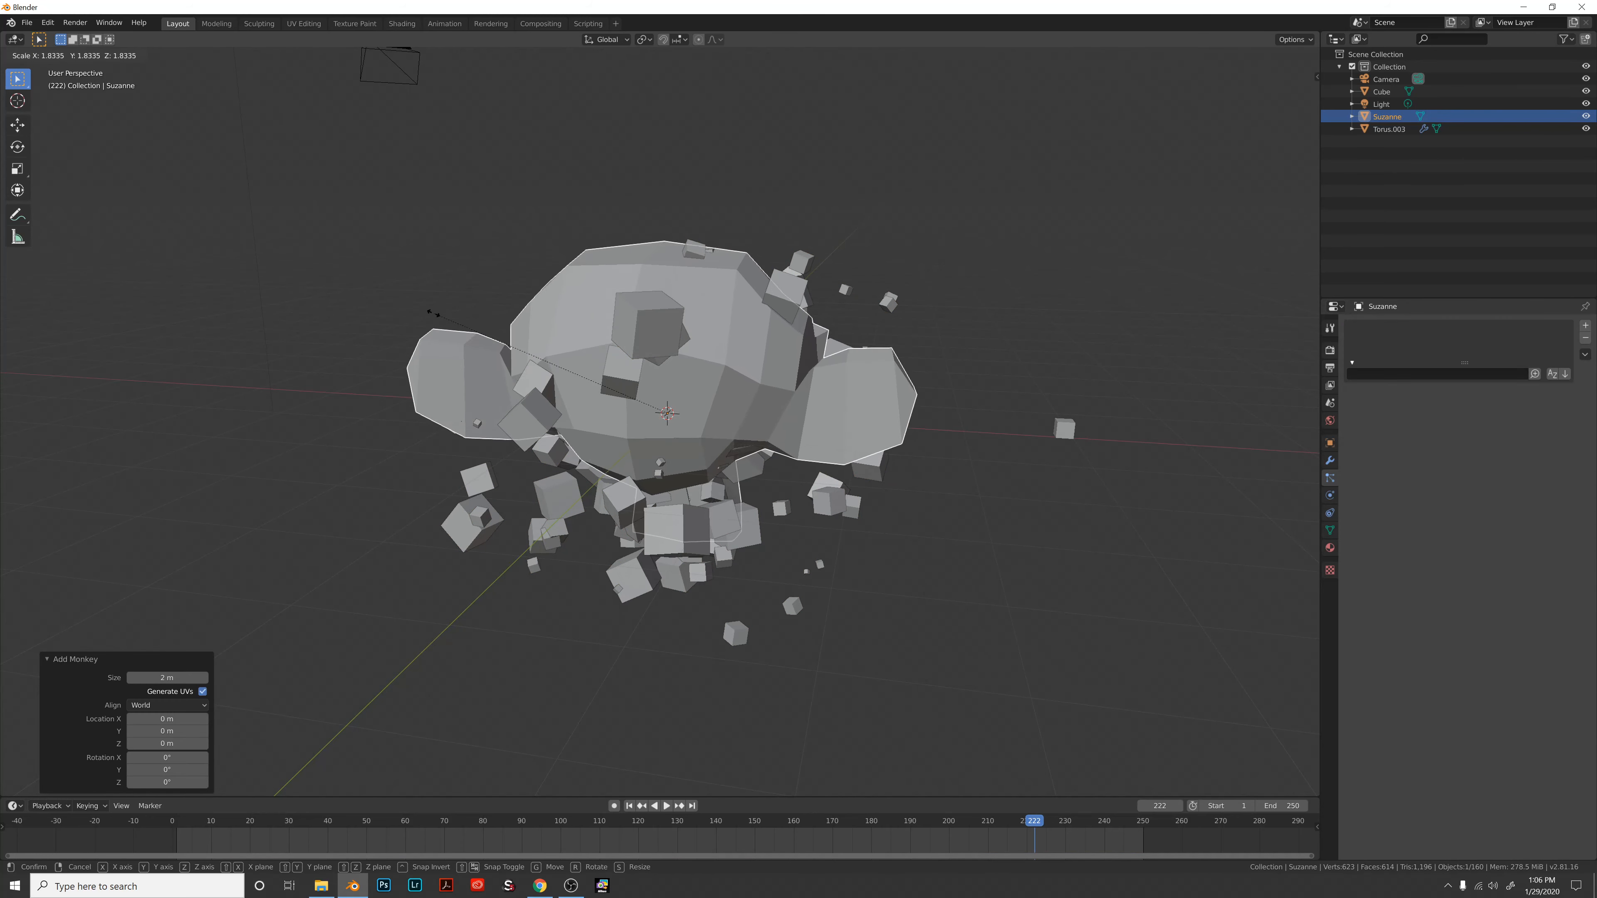
click(666, 375)
middle_drag(673, 377, 576, 379)
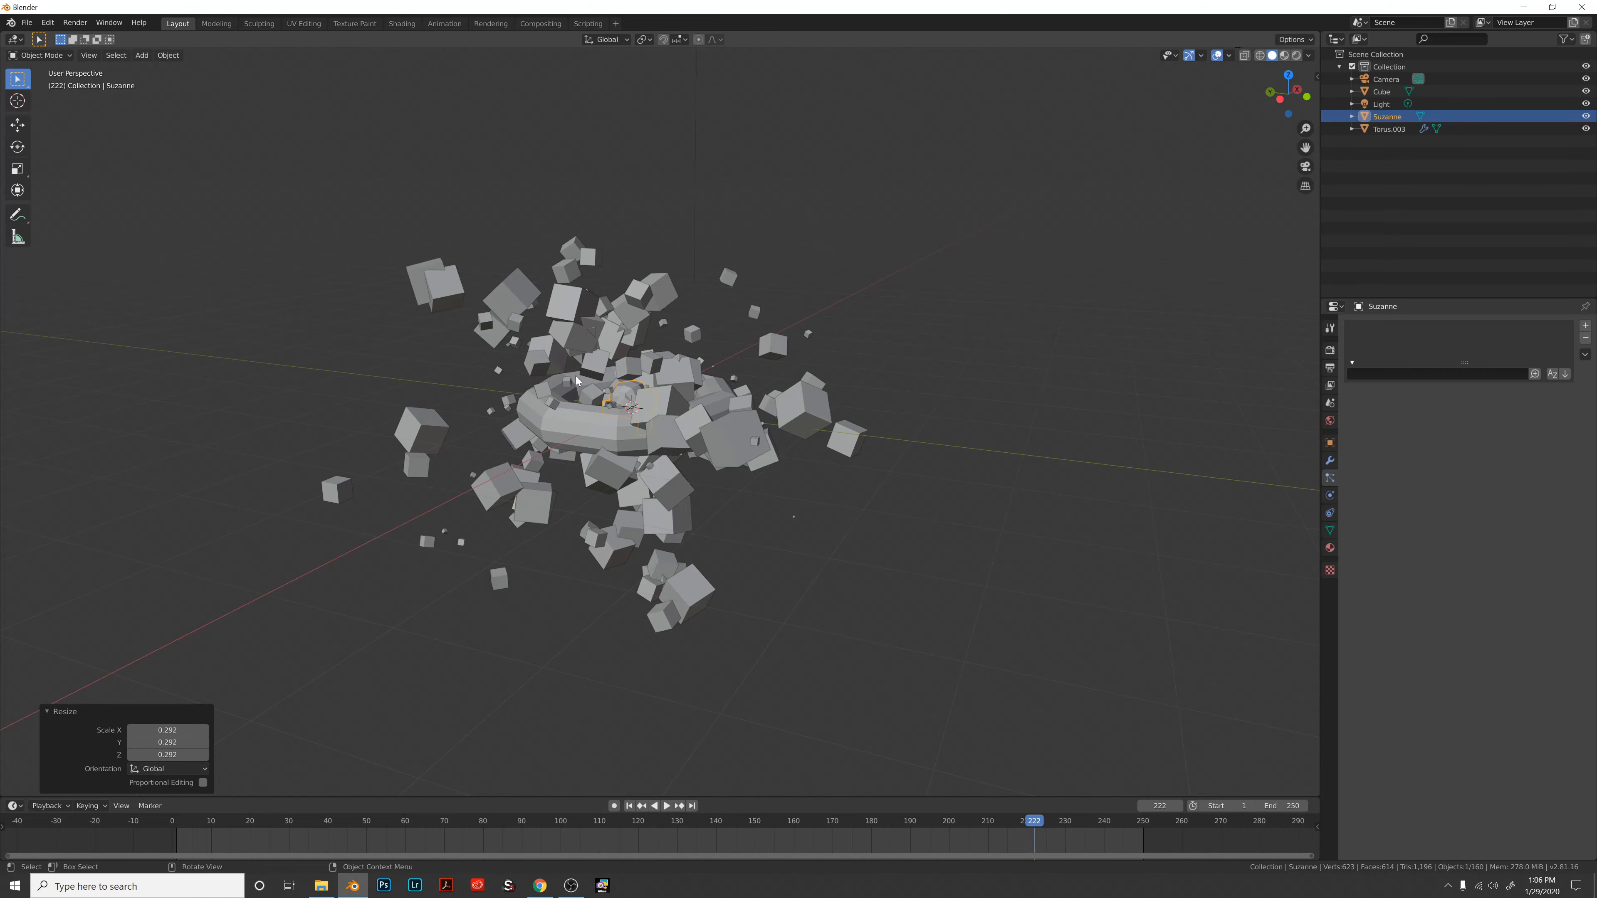
key(g)
click(971, 413)
middle_drag(970, 413, 989, 428)
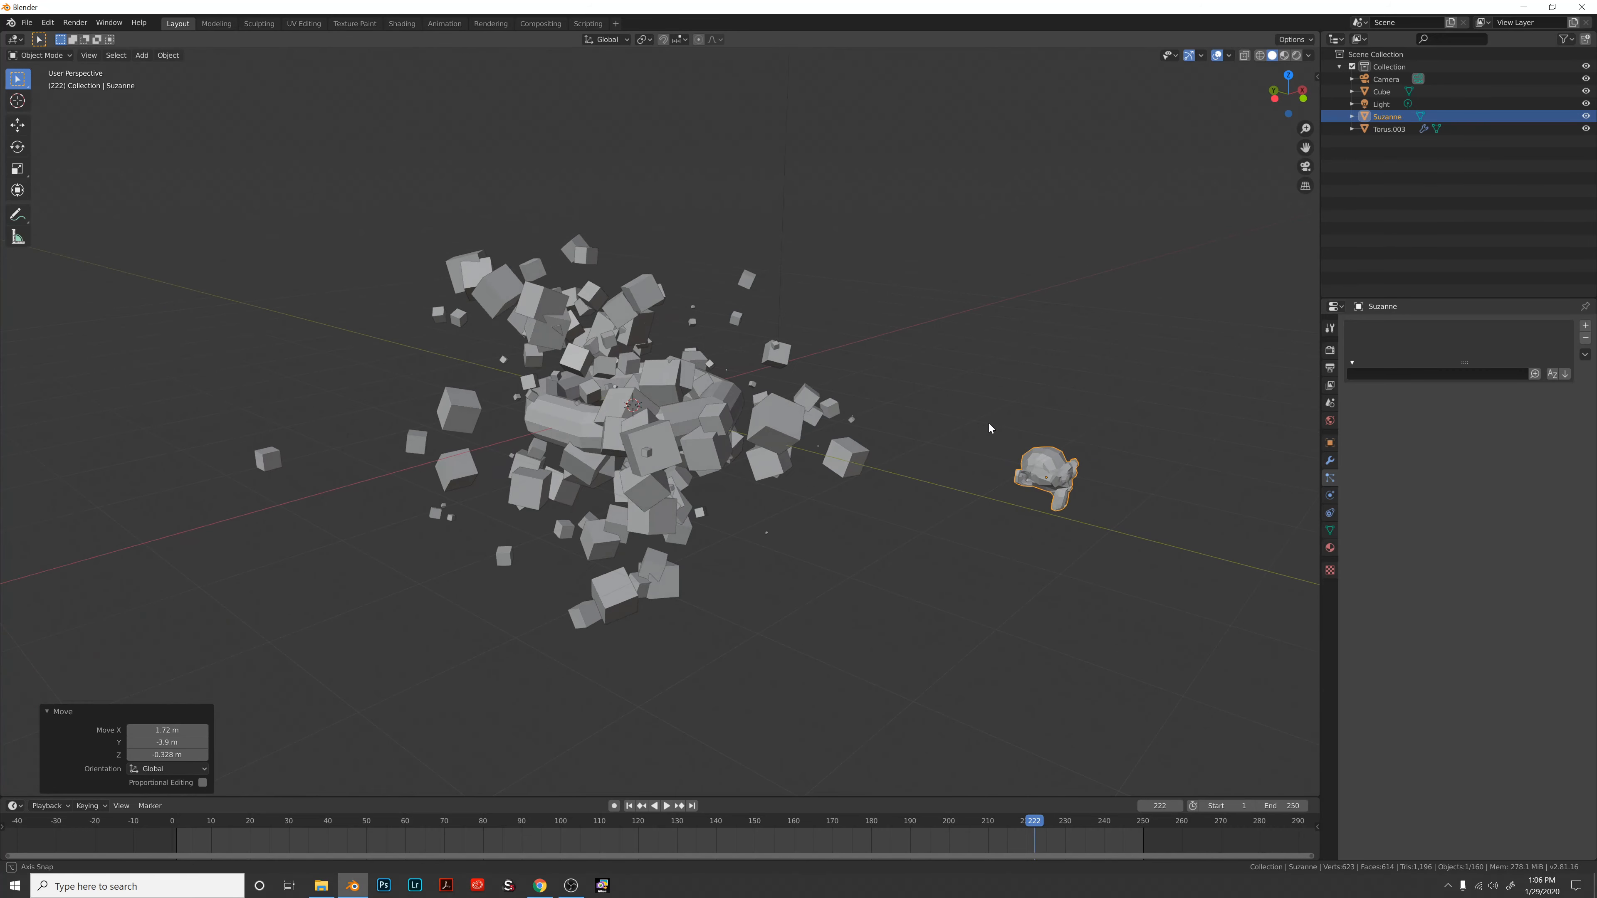
Select the torus emitter and change its instanced object from Cube to Suzanne.
click(550, 424)
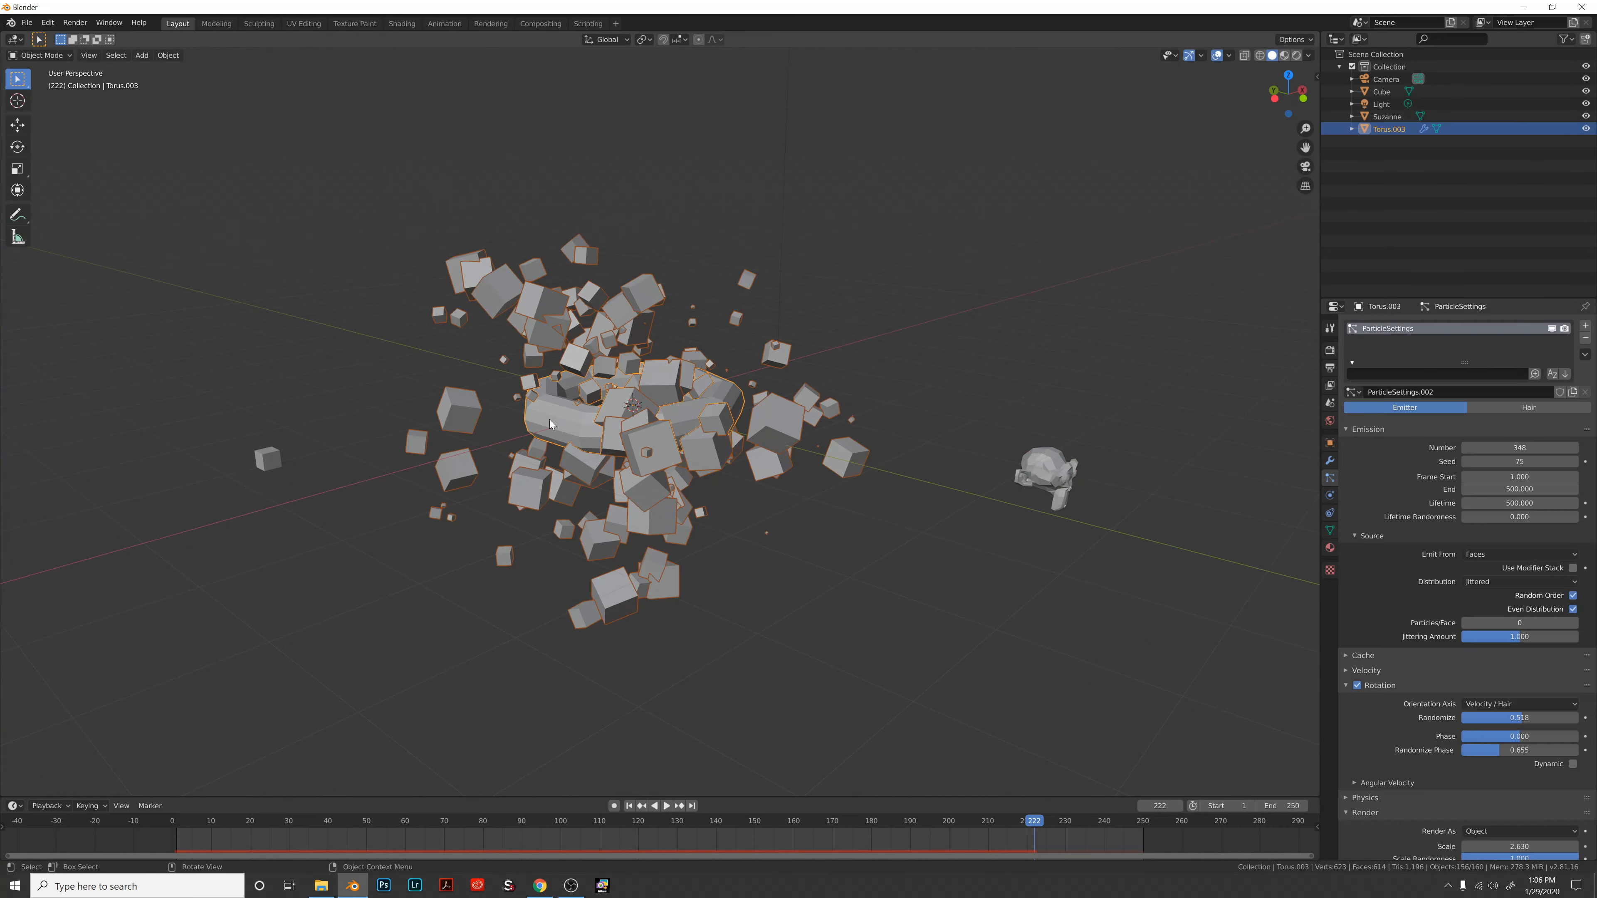
scroll(1404, 639, down, 4)
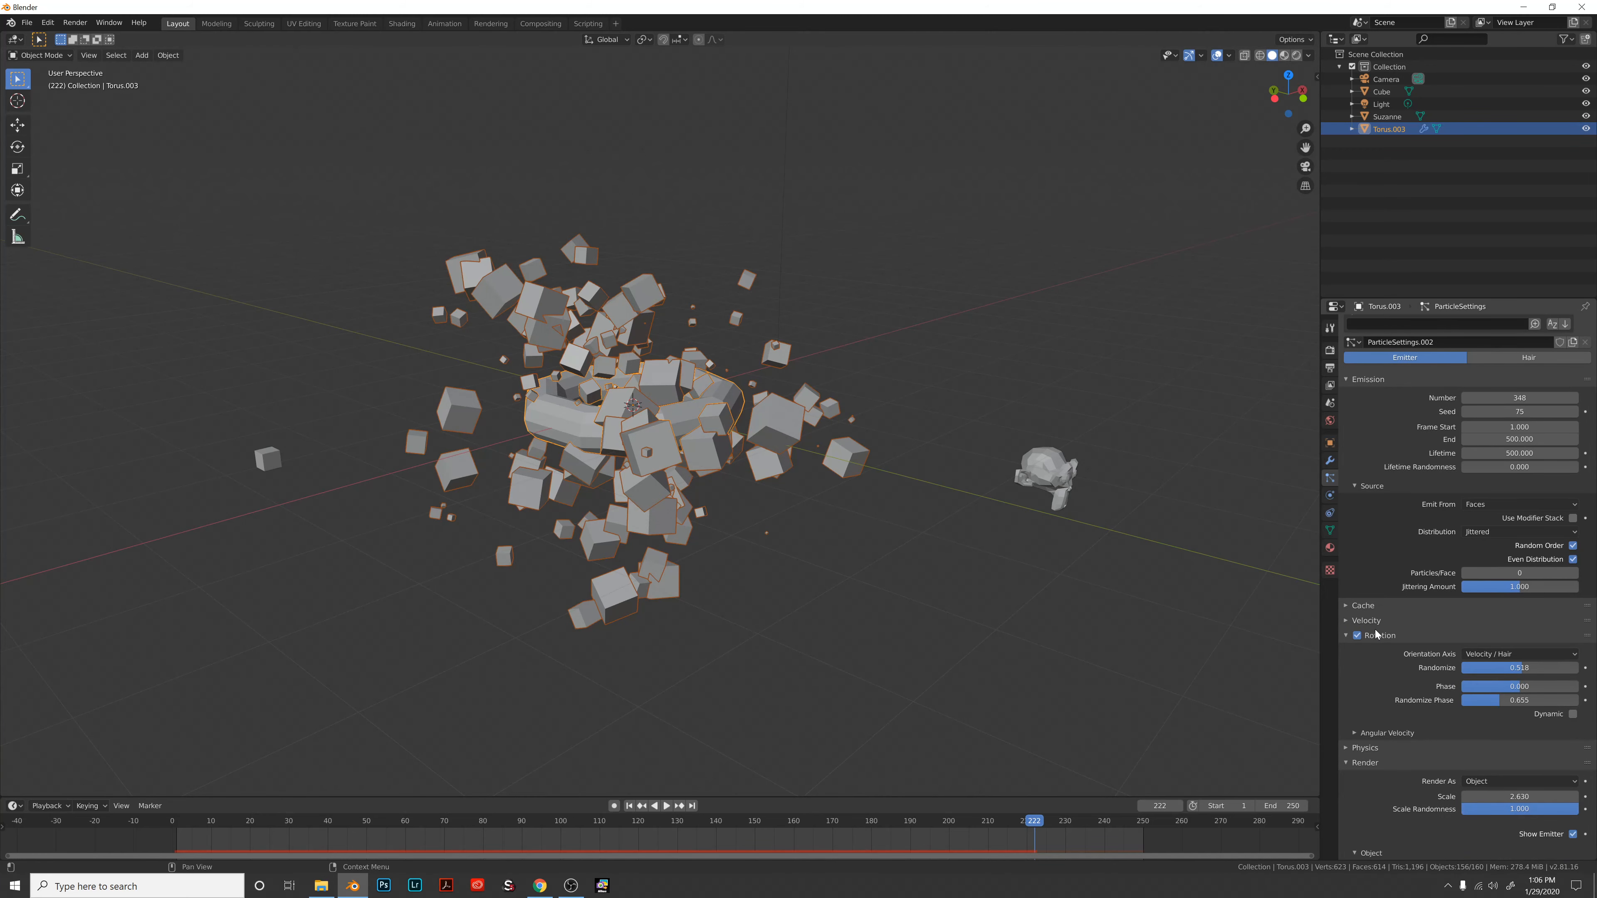
scroll(1404, 639, down, 5)
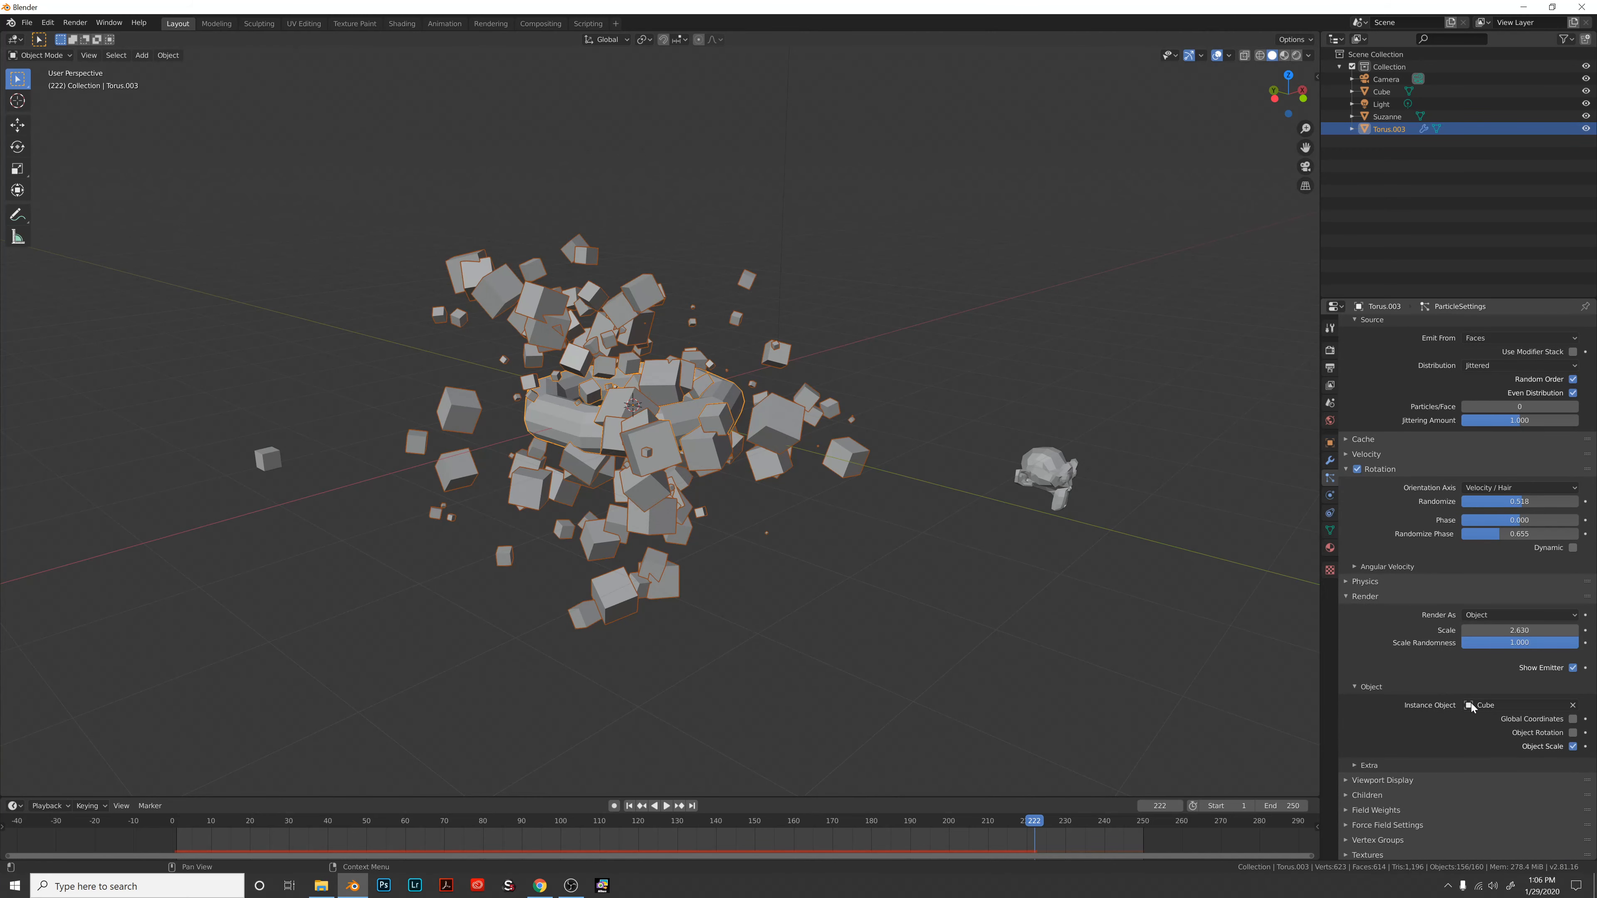
click(1515, 705)
click(1469, 763)
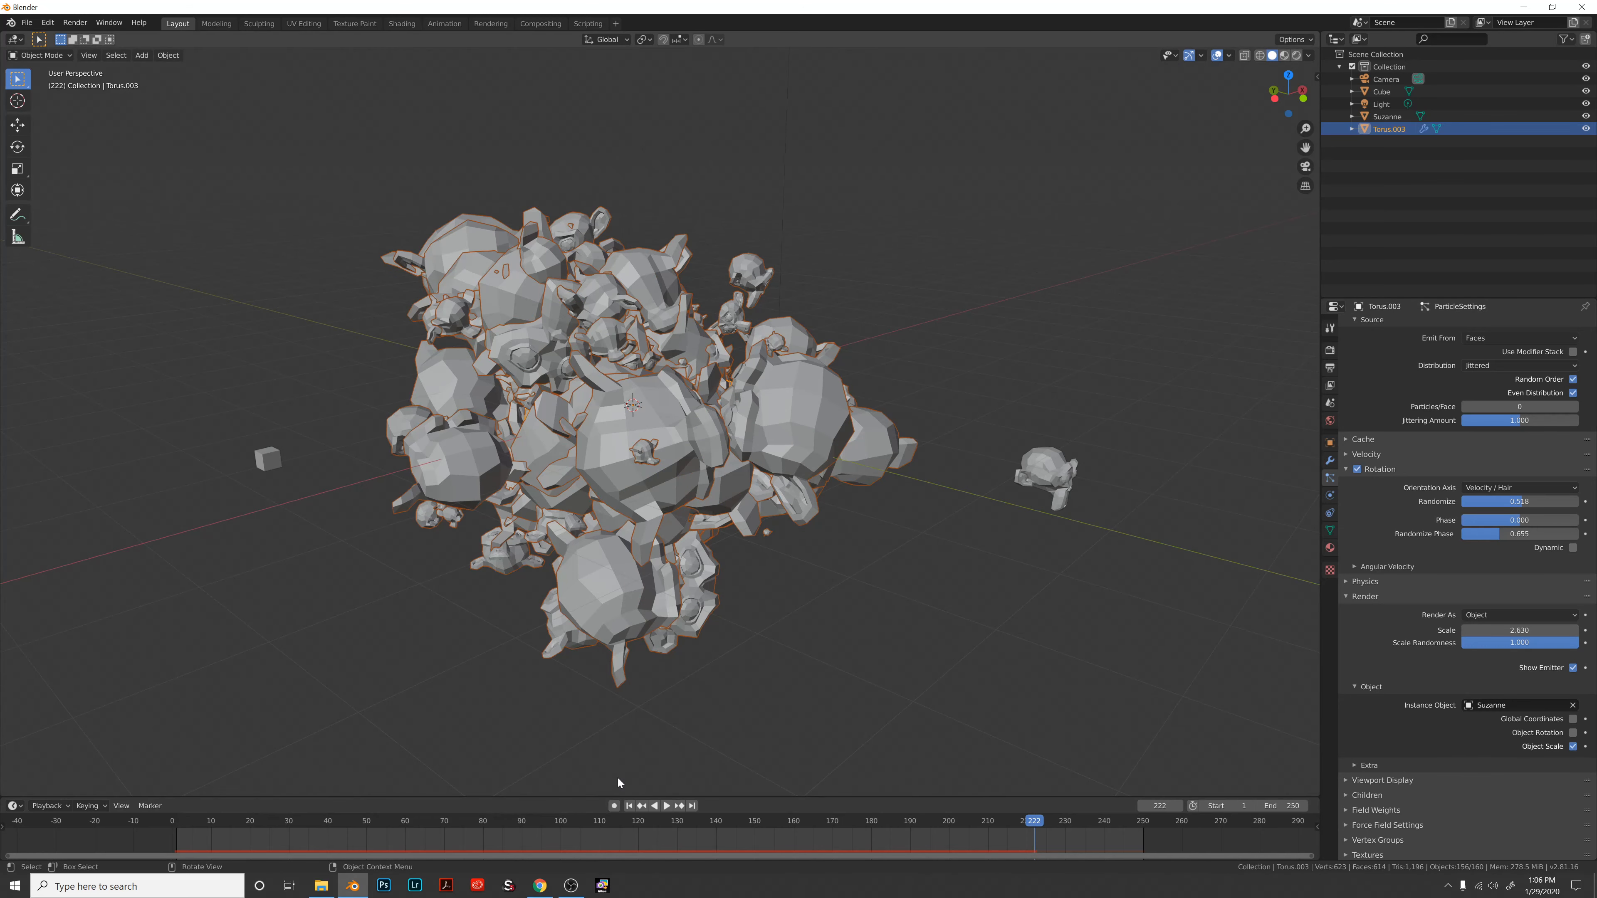
Play the particle animation, pause at frame 144, and orbit around the Suzanne cloud.
click(665, 806)
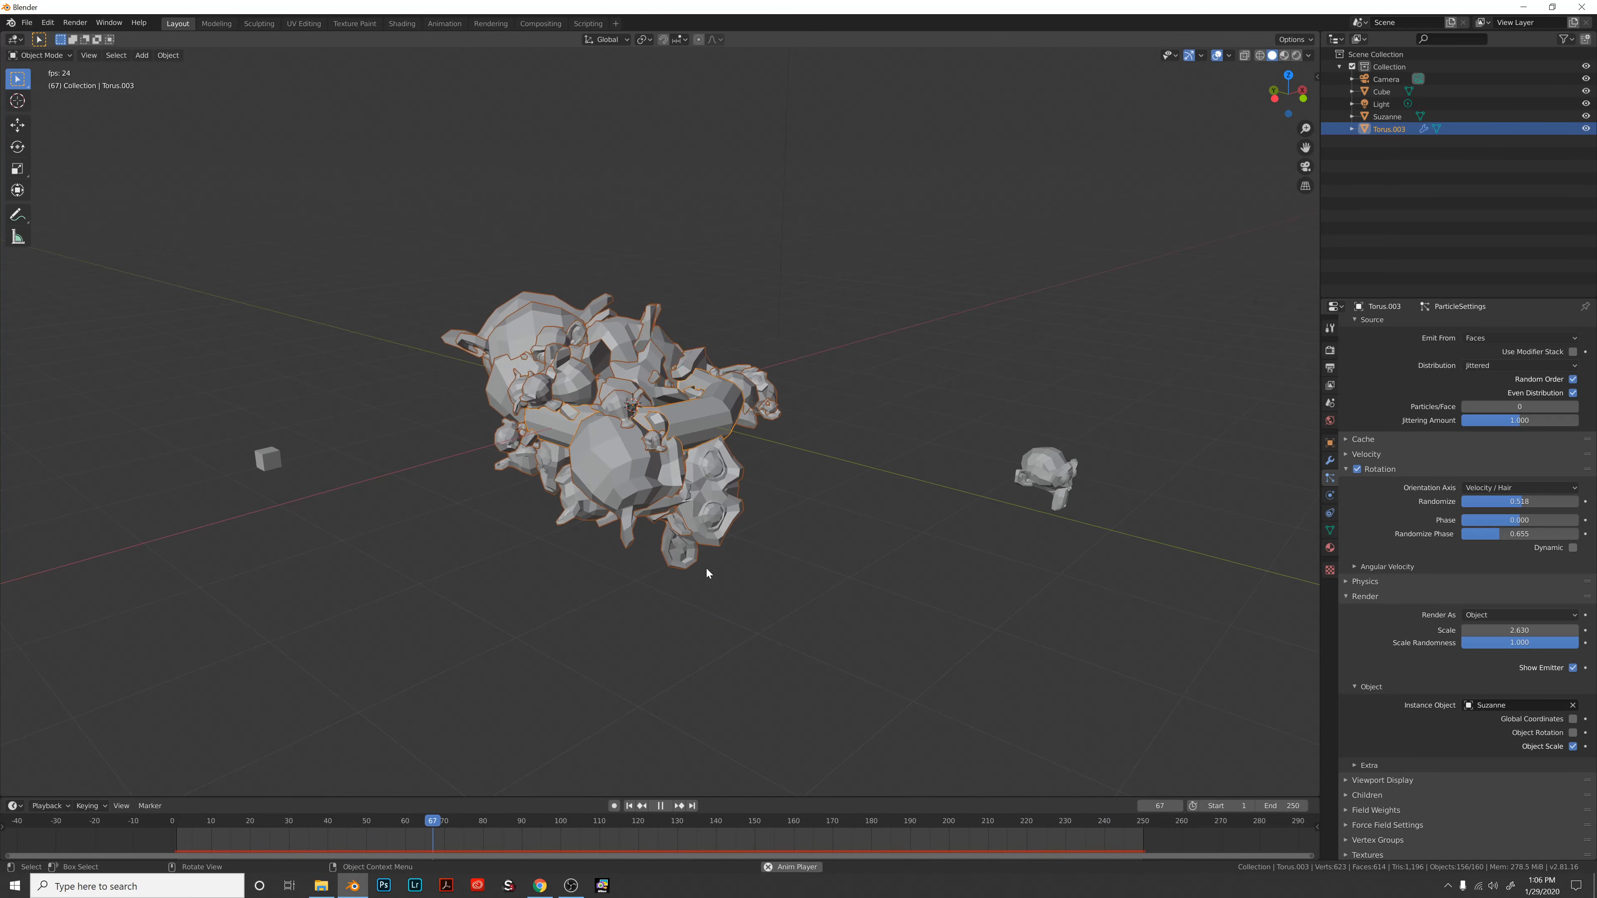
click(660, 805)
middle_drag(746, 542, 703, 437)
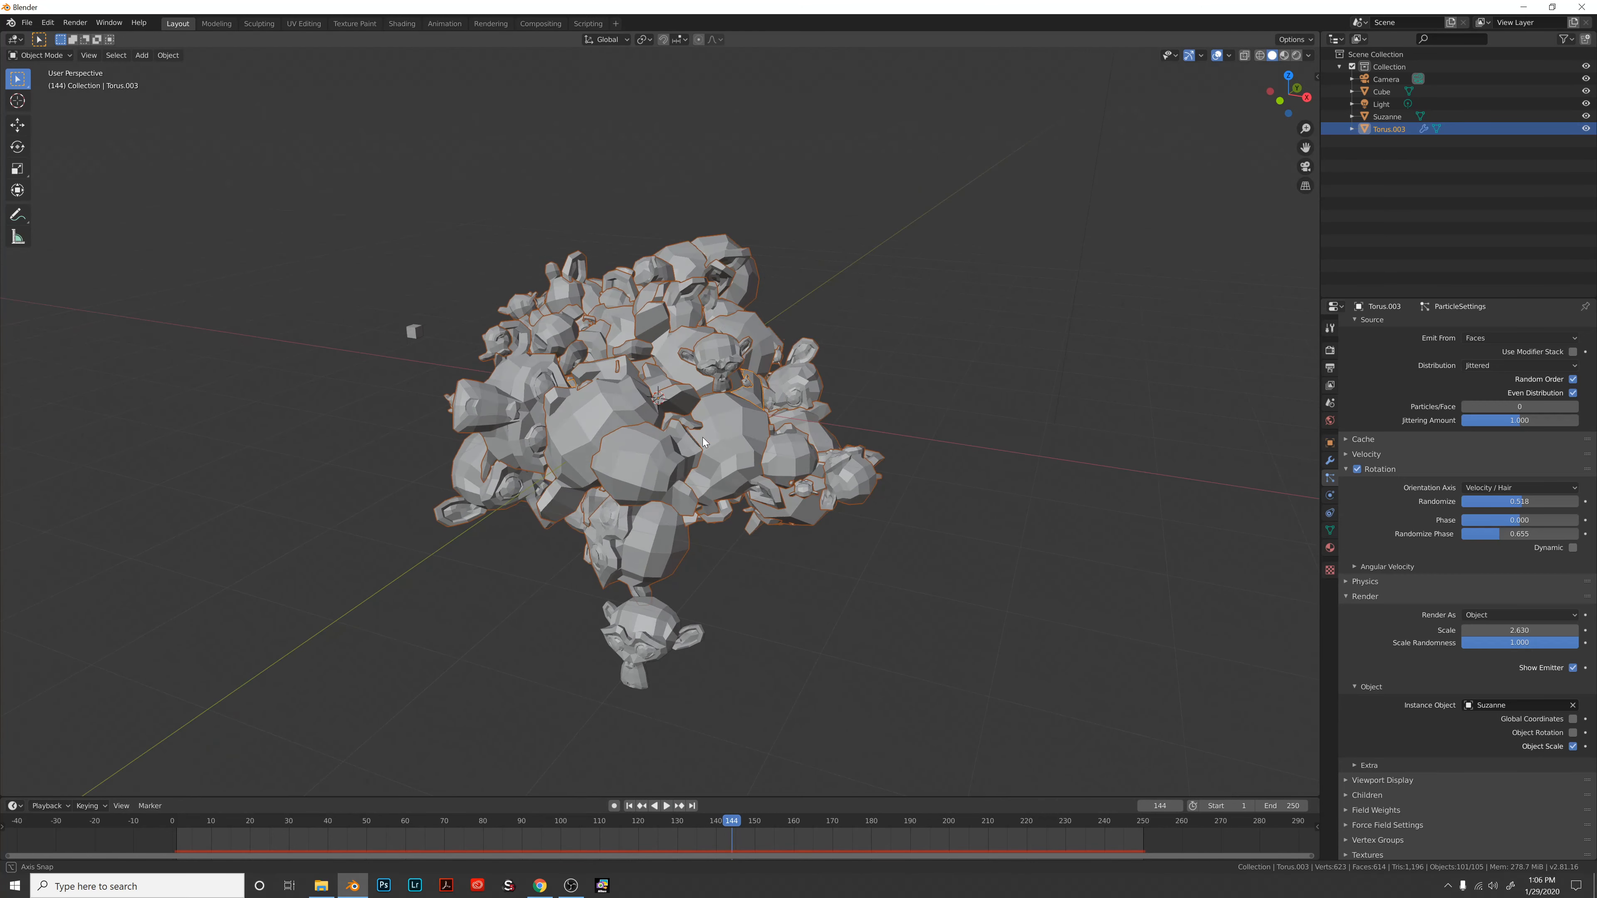
scroll(1411, 576, up, 8)
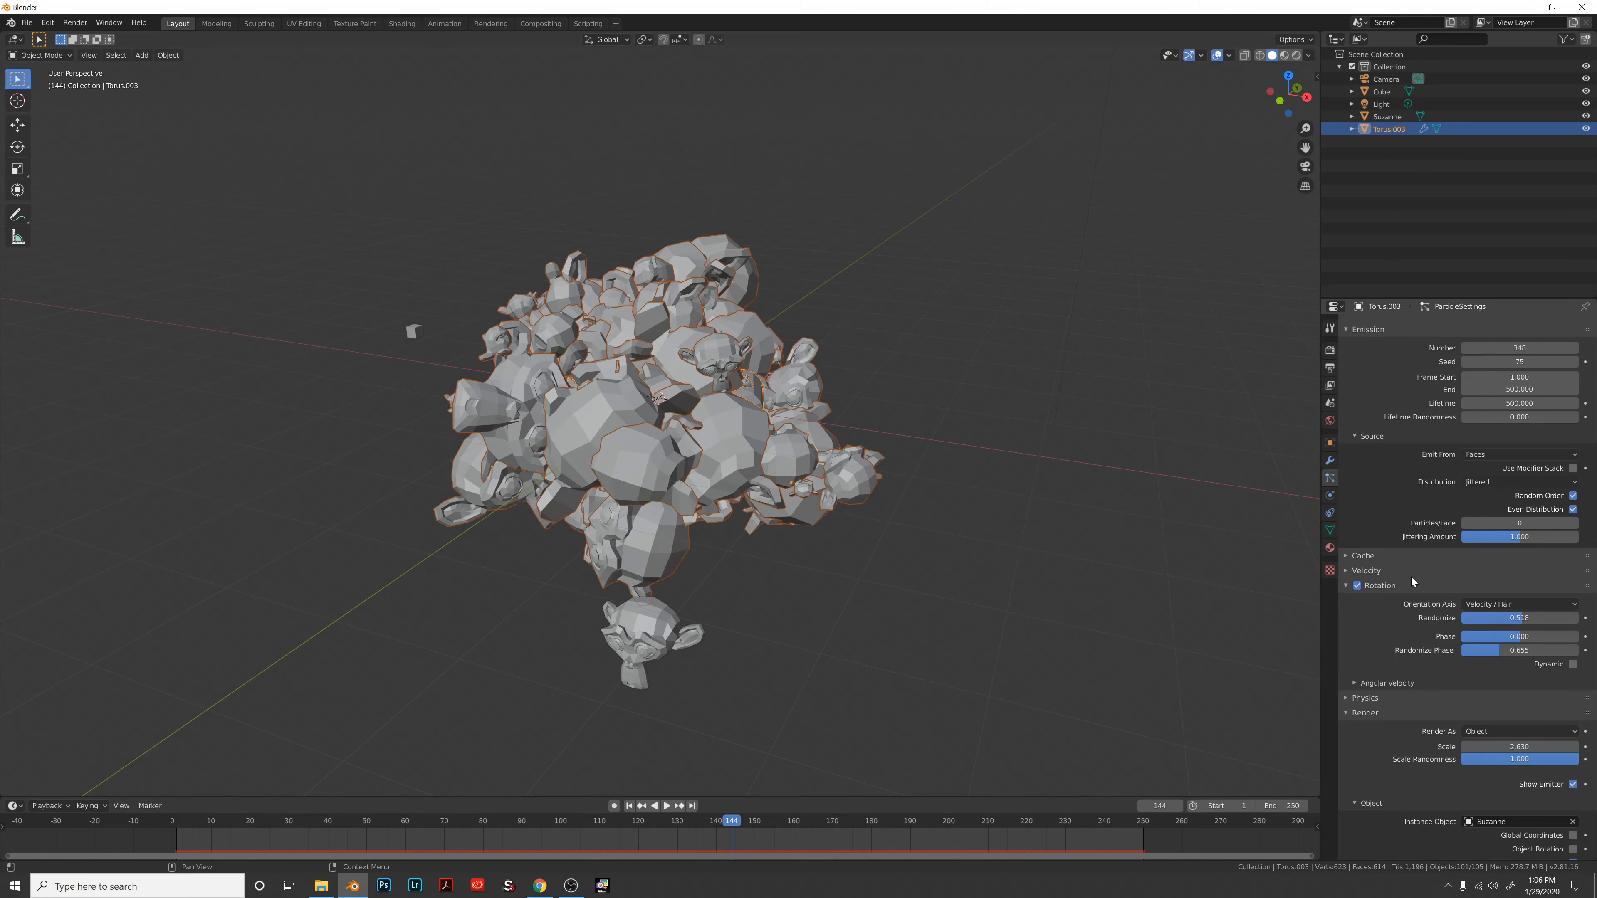
Switch the torus particle system to Hair and rewind the timeline to frame 0.
click(1518, 408)
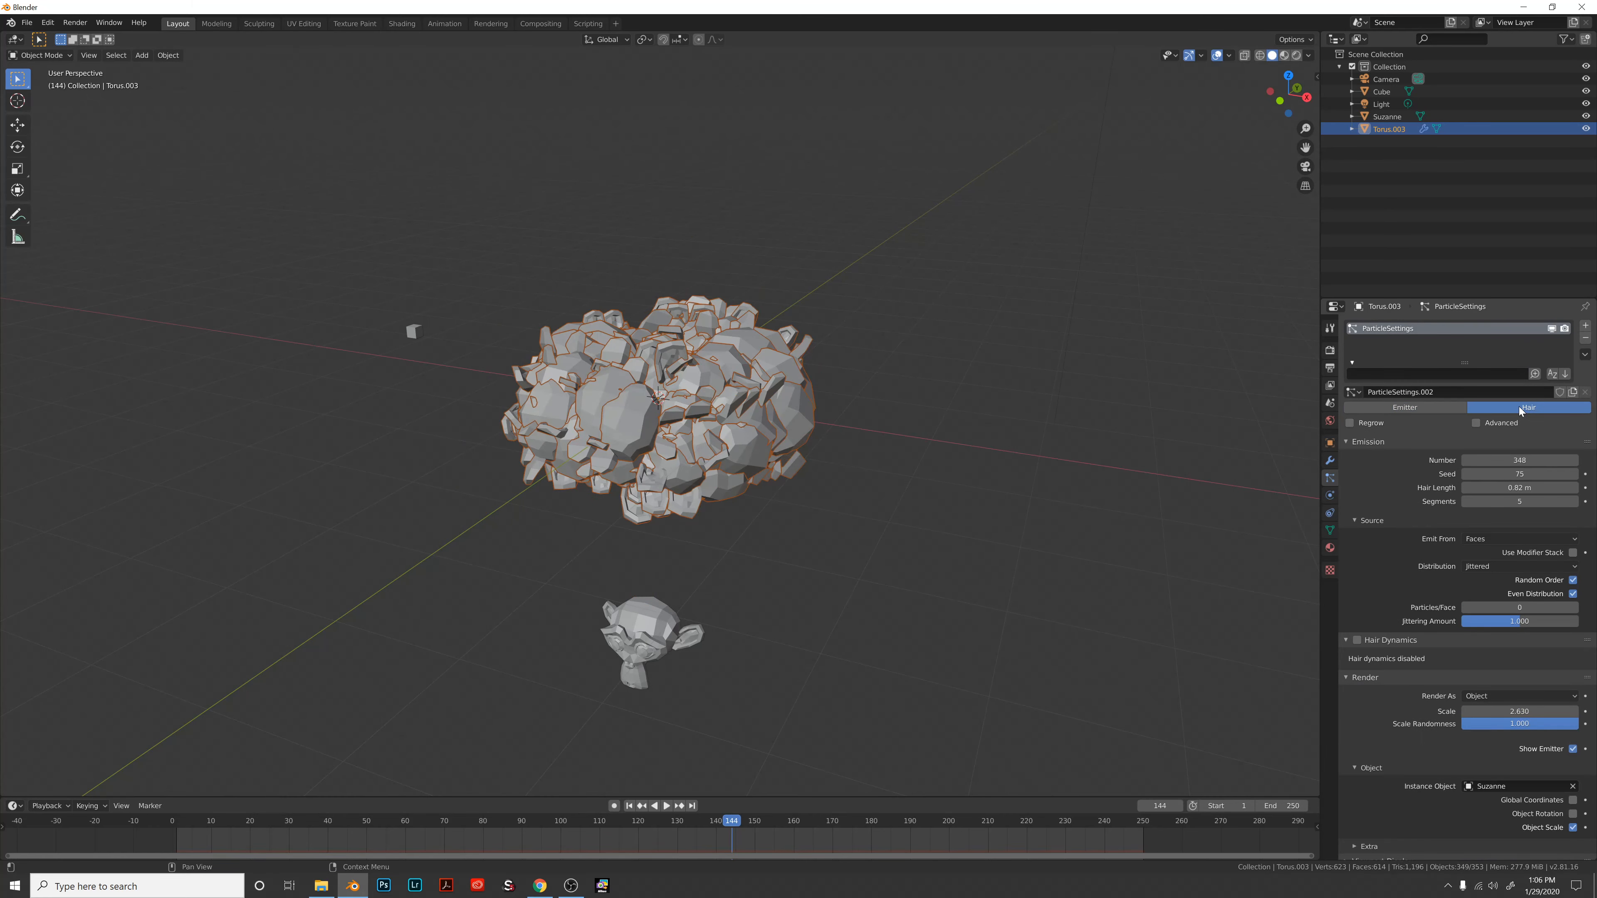
click(1404, 407)
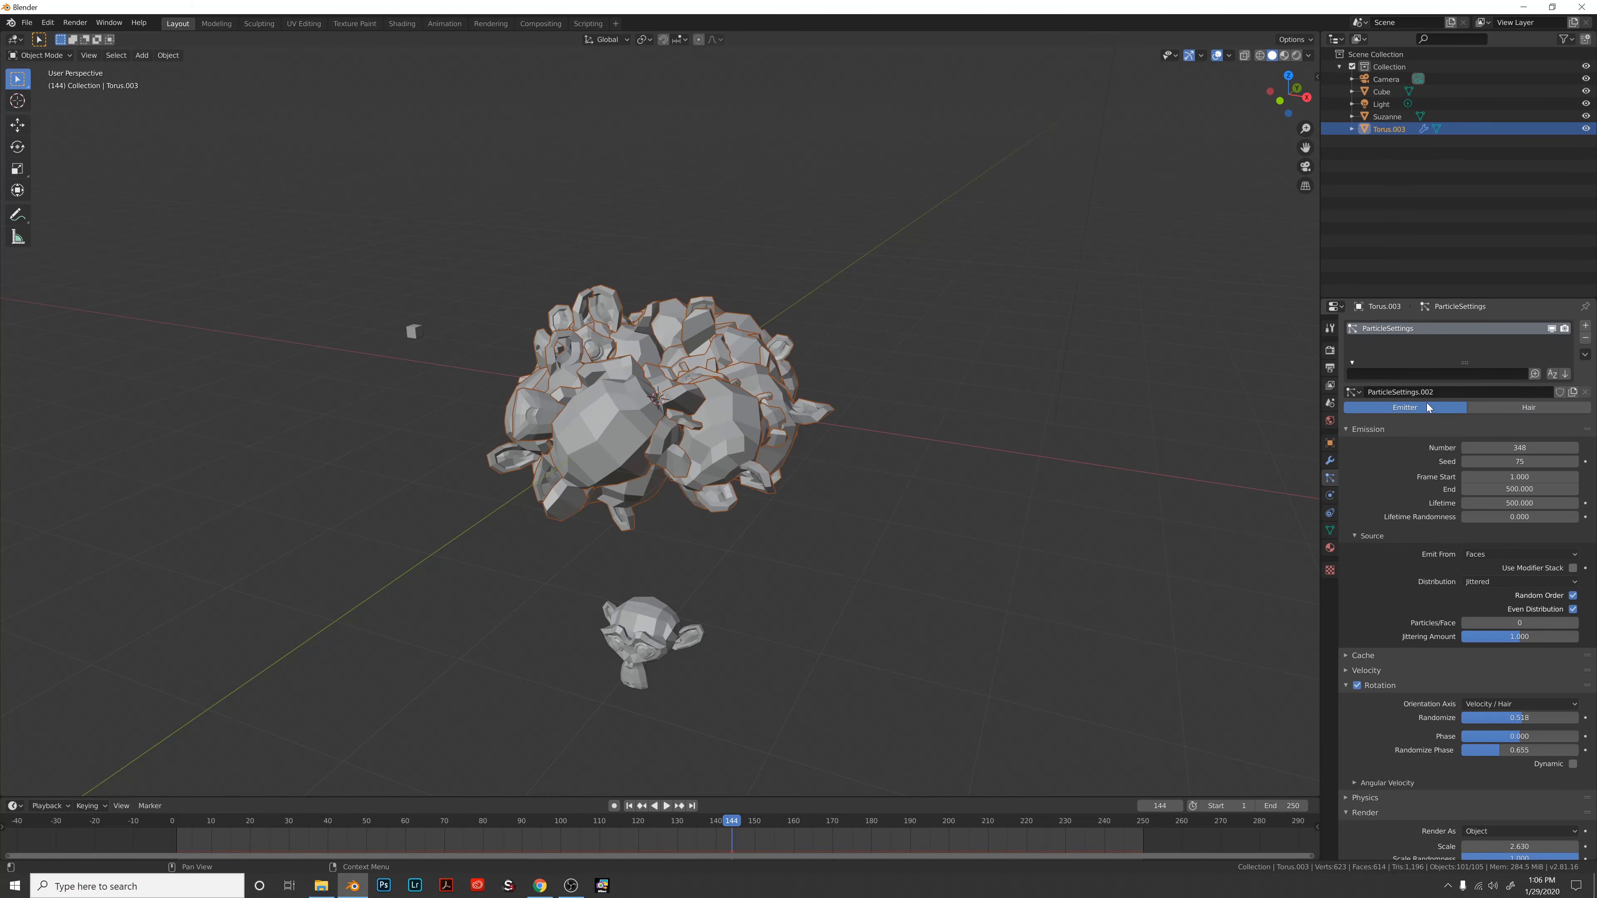
click(1504, 407)
middle_drag(842, 419, 861, 426)
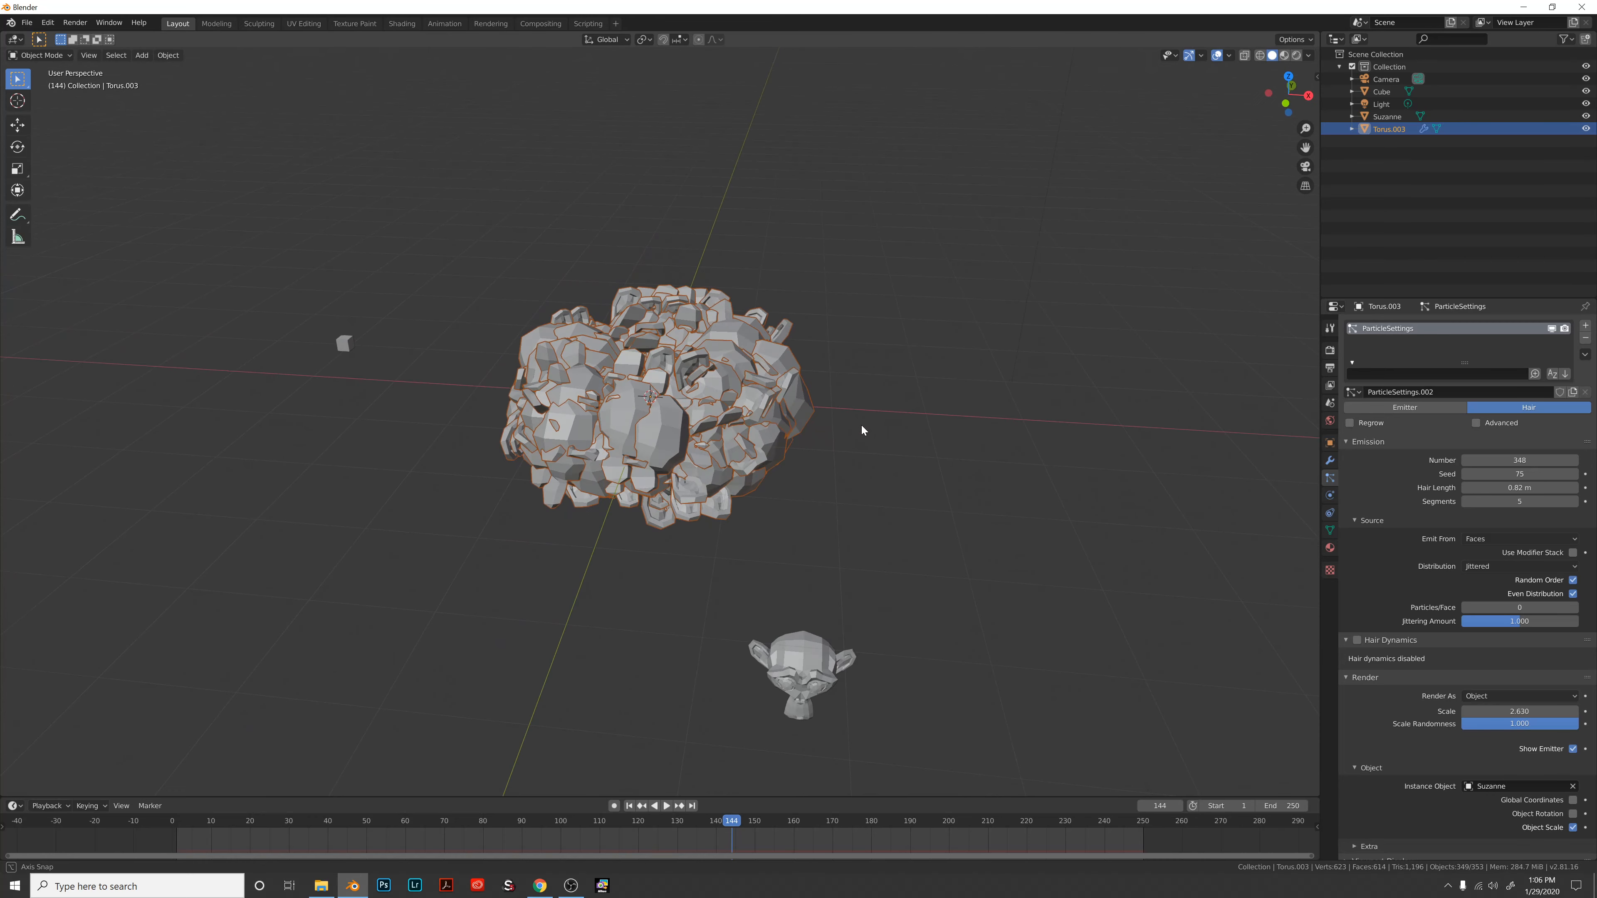
click(665, 807)
click(665, 807)
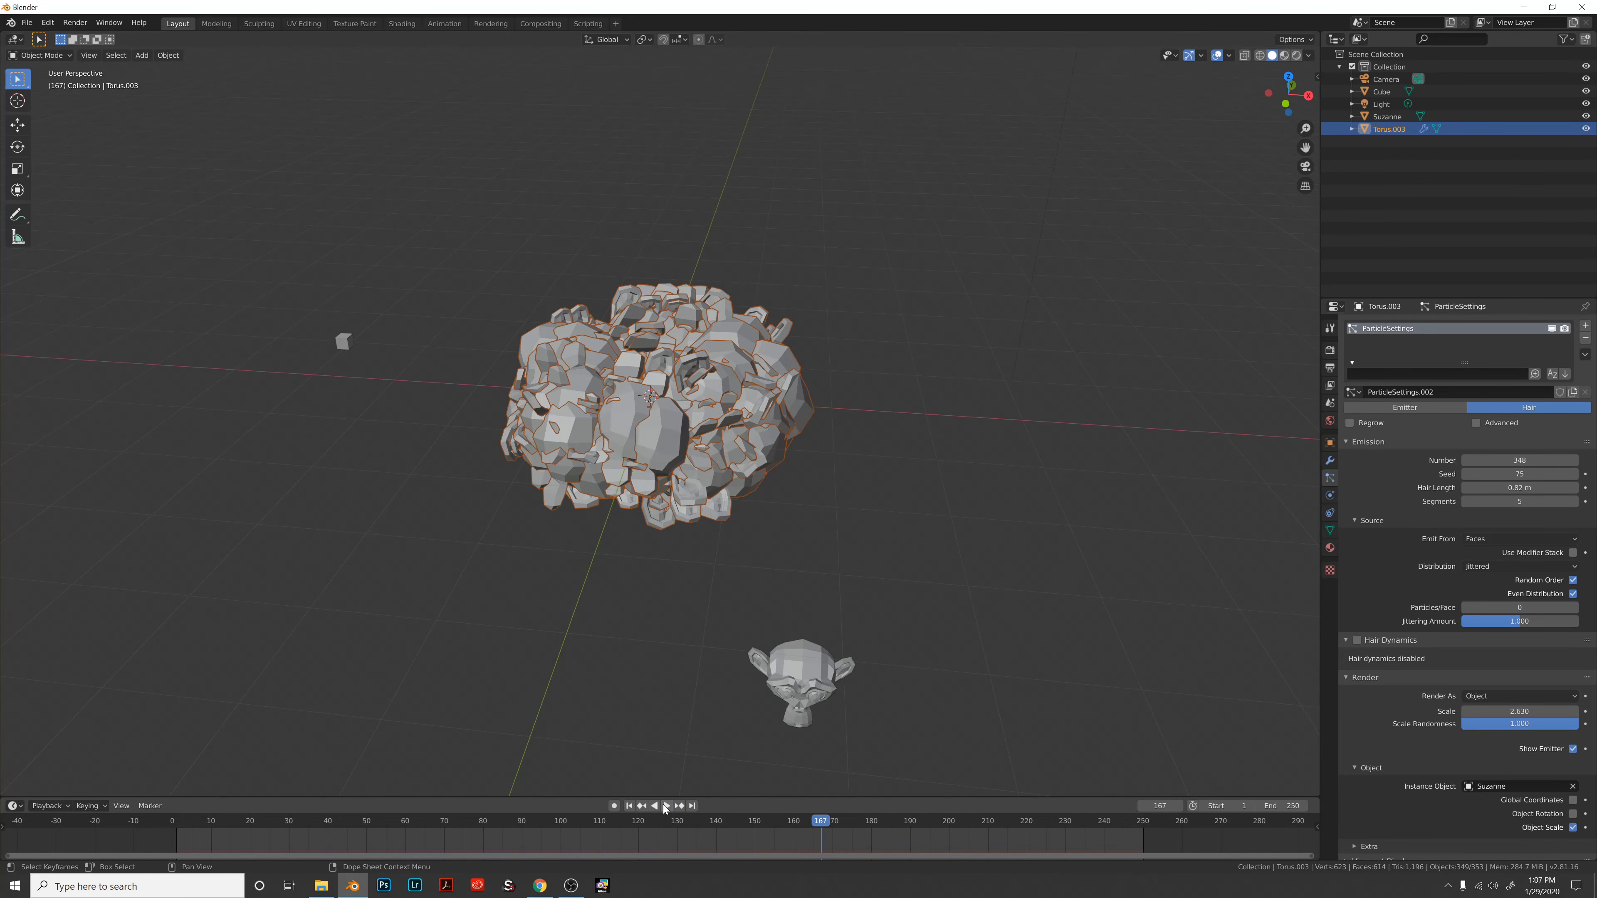
drag(820, 824, 173, 818)
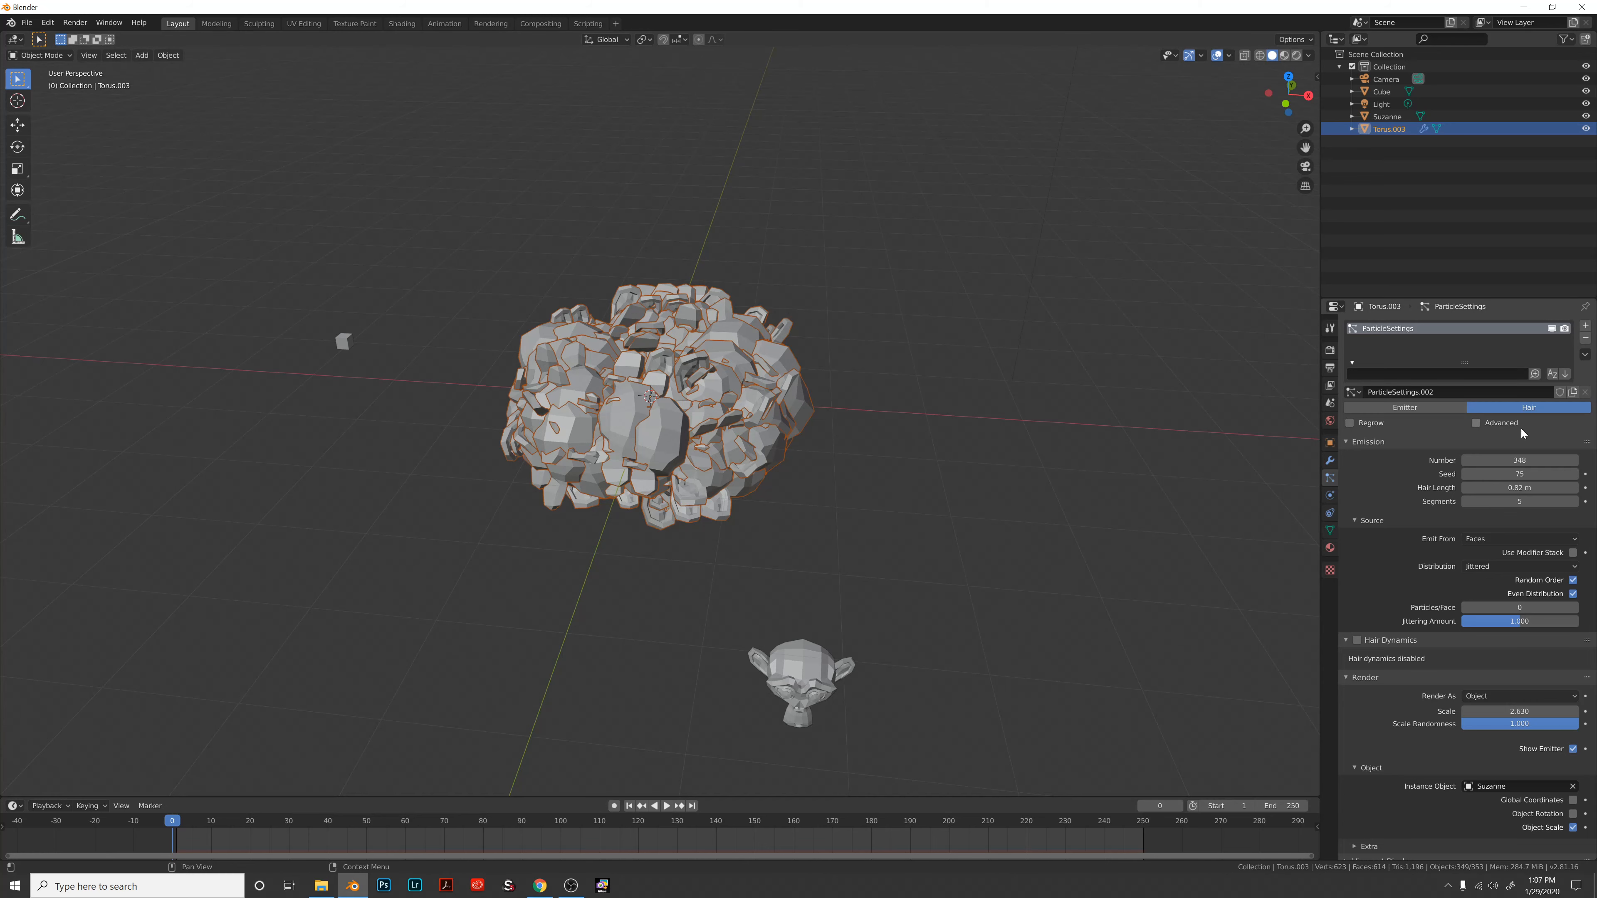
middle_drag(712, 373, 727, 368)
scroll(1108, 507, up, 2)
scroll(1110, 505, down, 2)
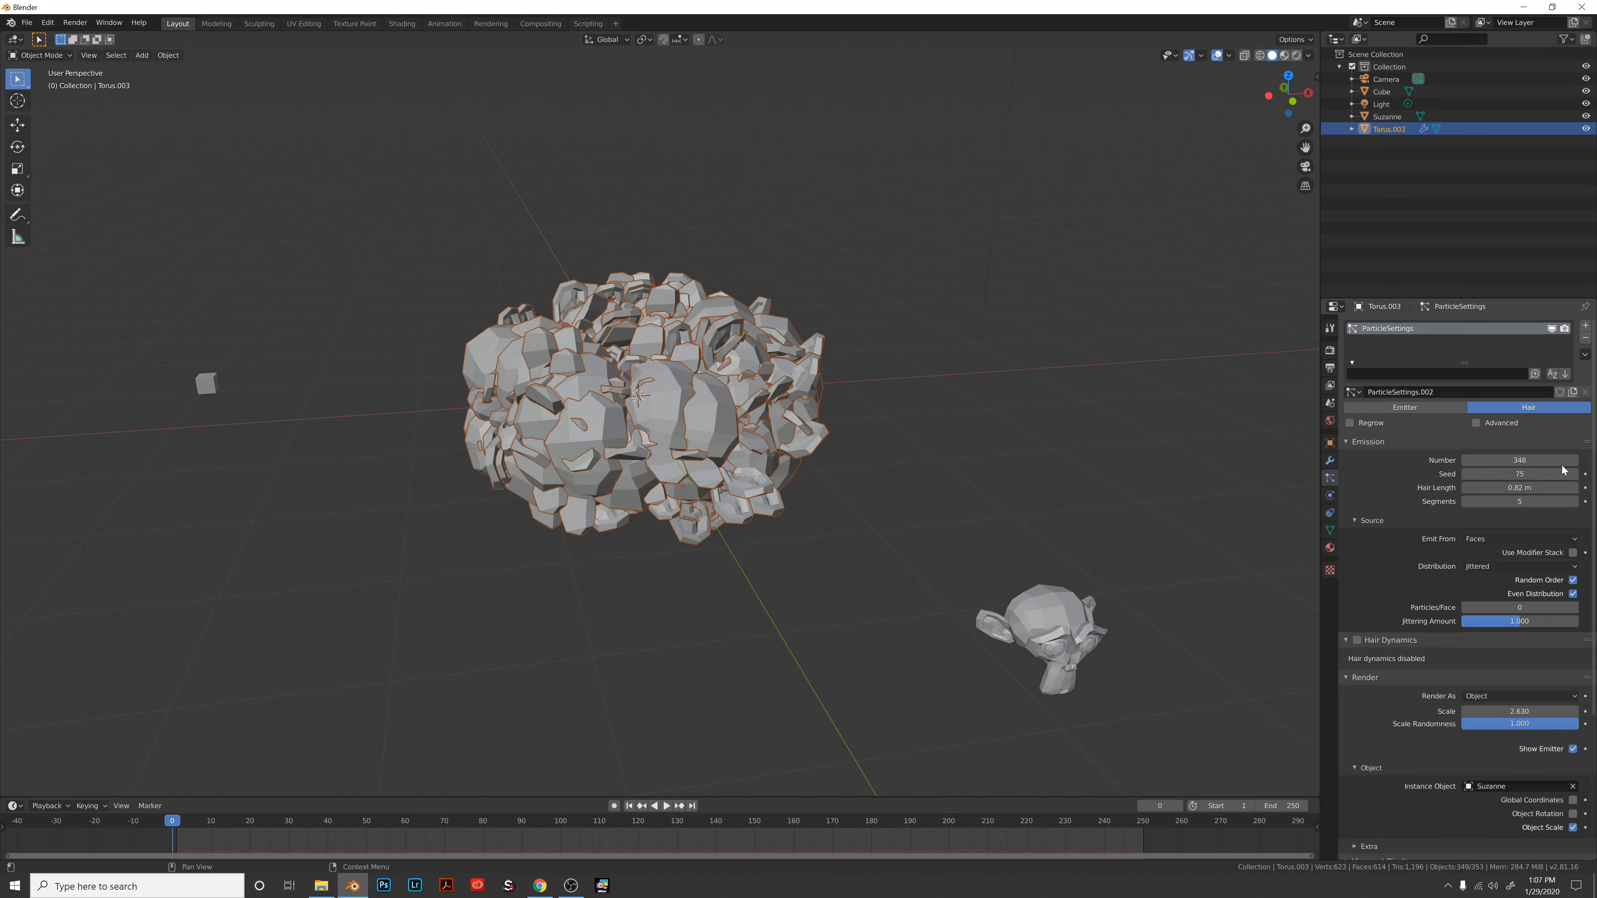
Lower the hair particle count from 348 to 246, then down to 90.
click(1520, 460)
text(246)
key(Return)
drag(1520, 460, 1421, 460)
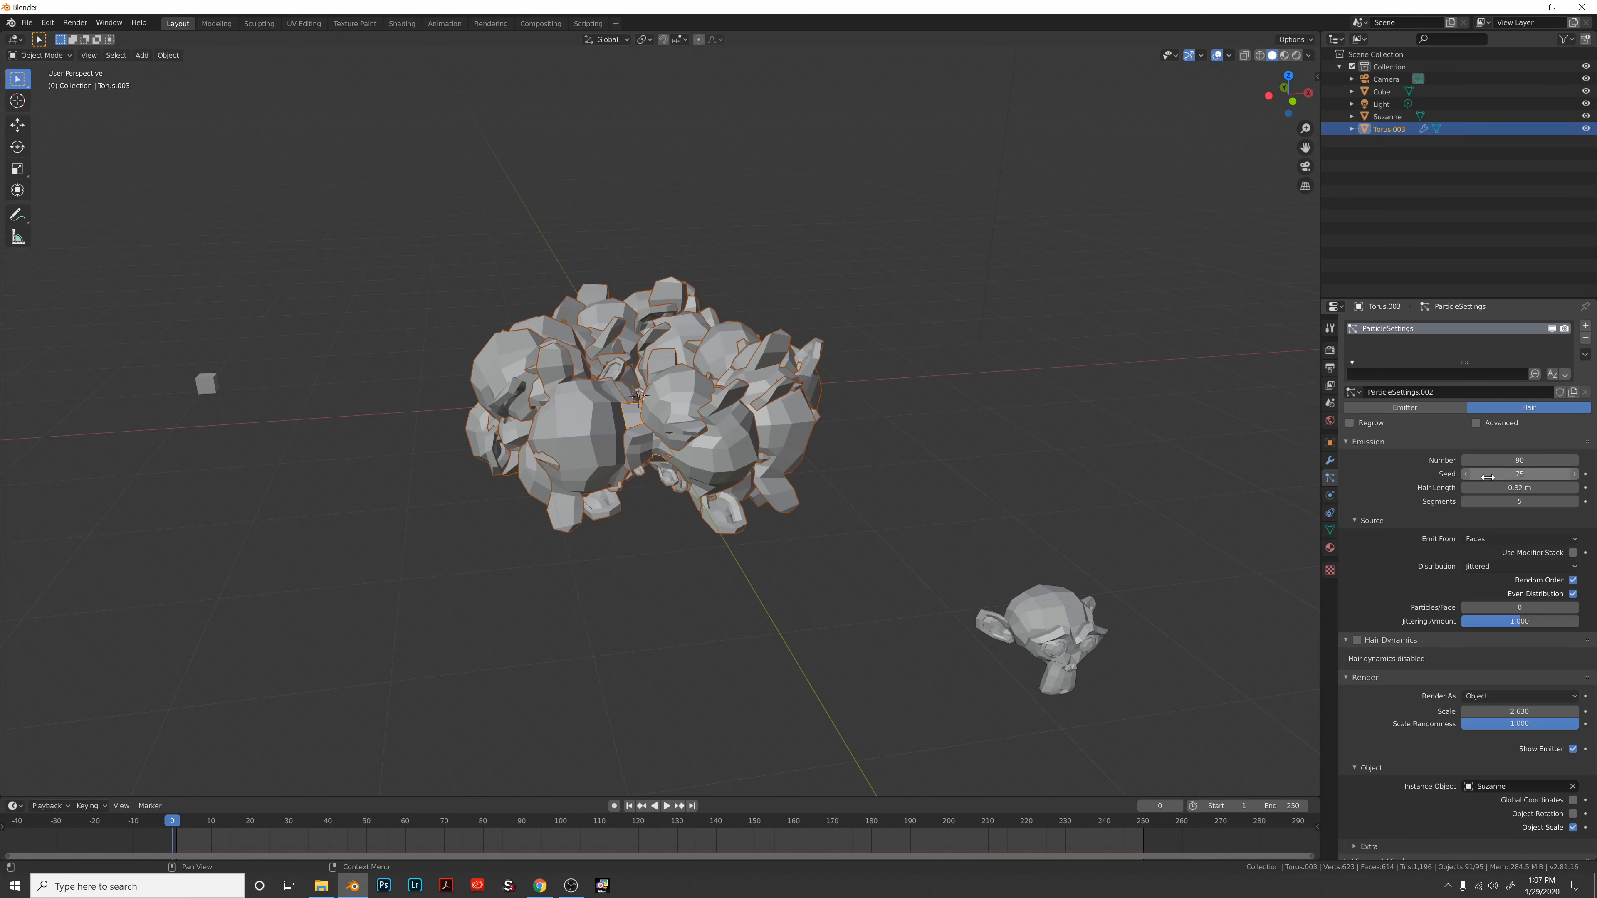
scroll(1509, 705, down, 1)
scroll(1223, 571, down, 3)
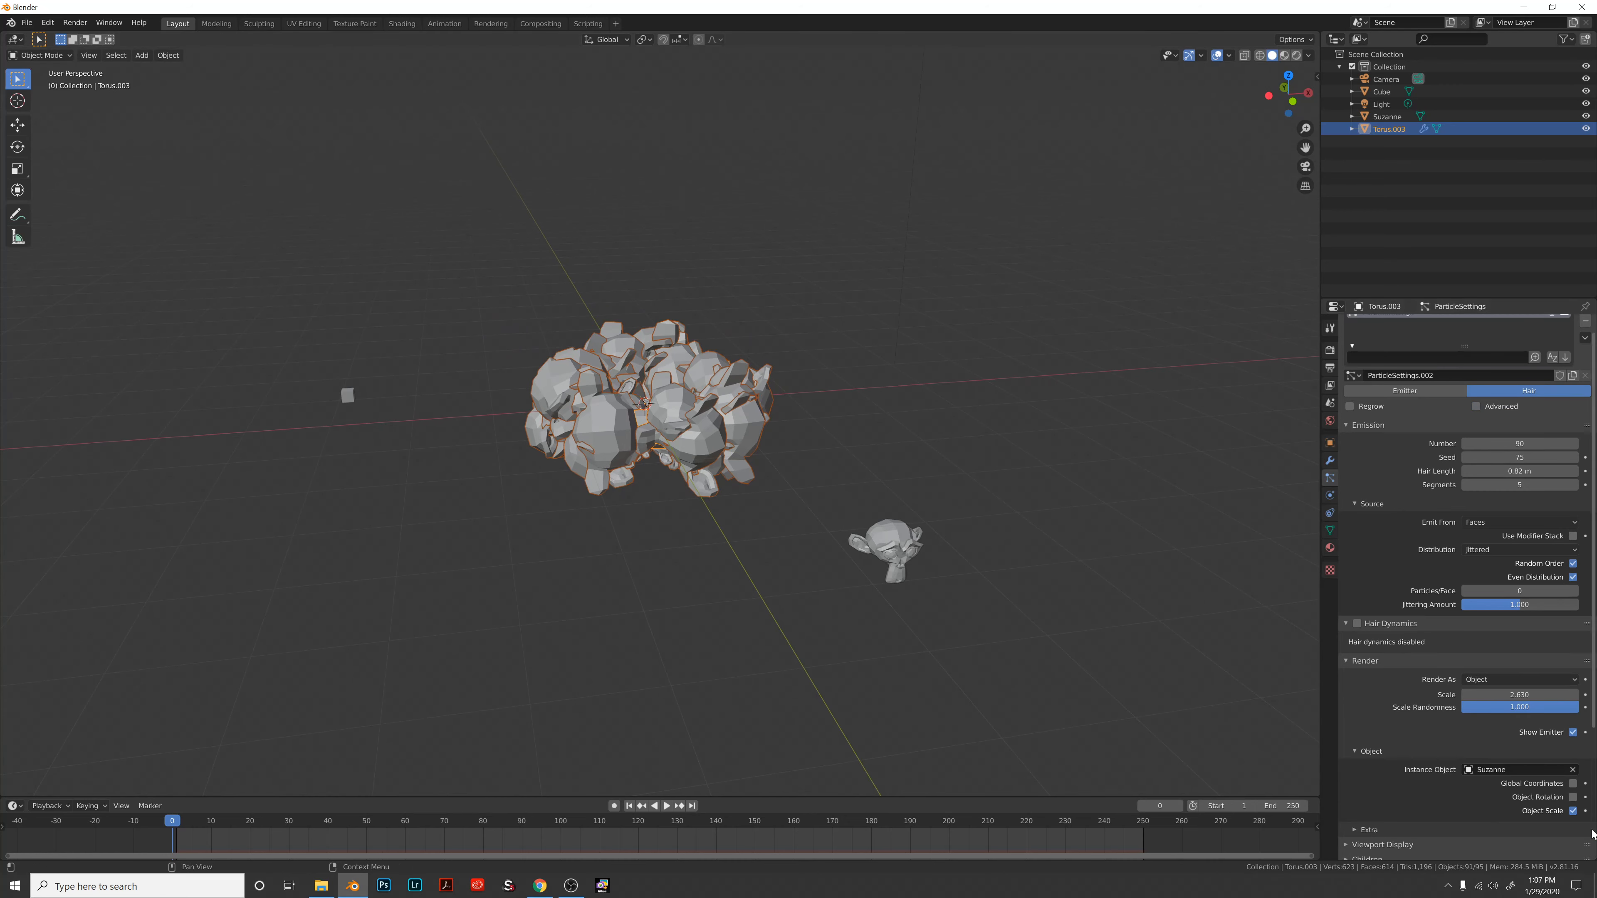
scroll(1528, 755, down, 1)
Replace Suzanne with Cube as the instanced object on the torus hairs.
click(1572, 753)
click(1572, 753)
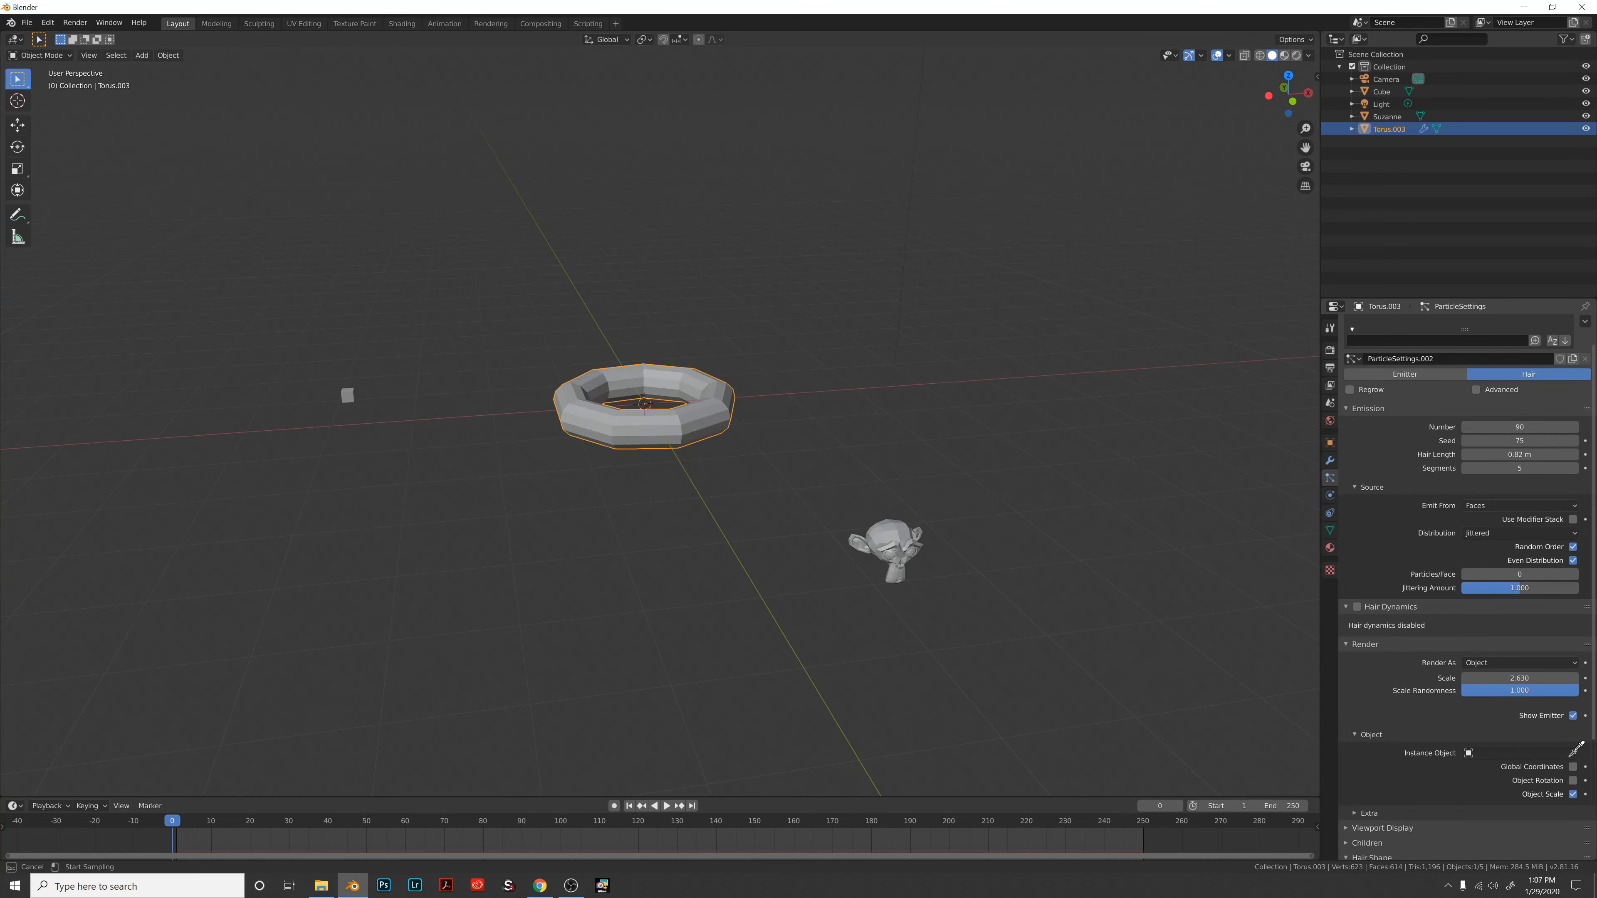
click(1470, 754)
click(1469, 755)
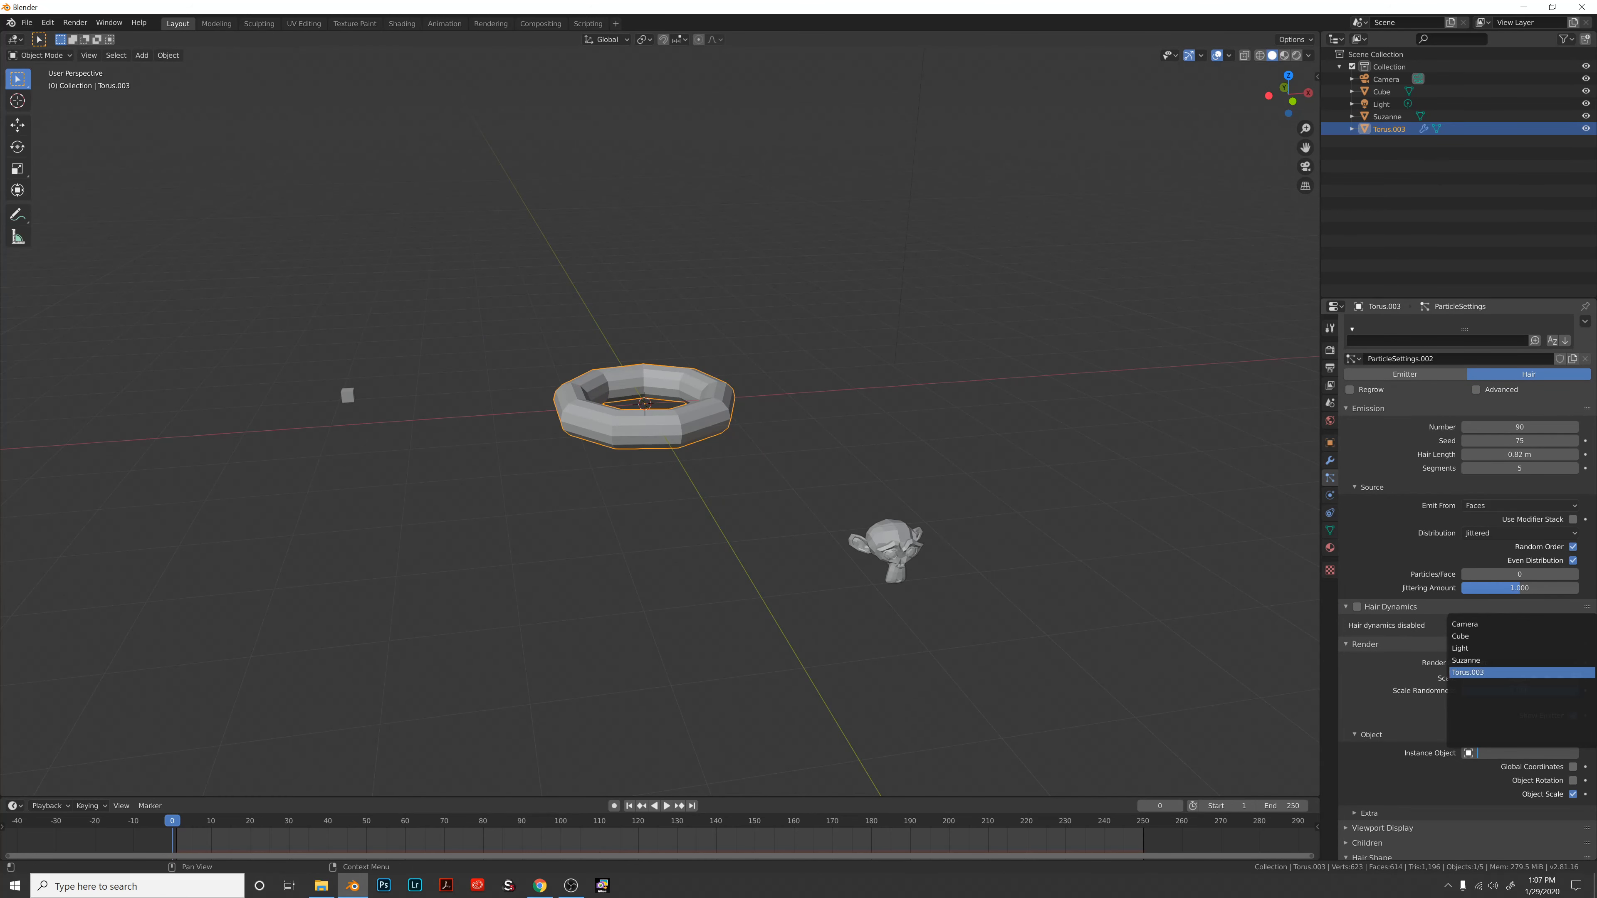
click(1465, 636)
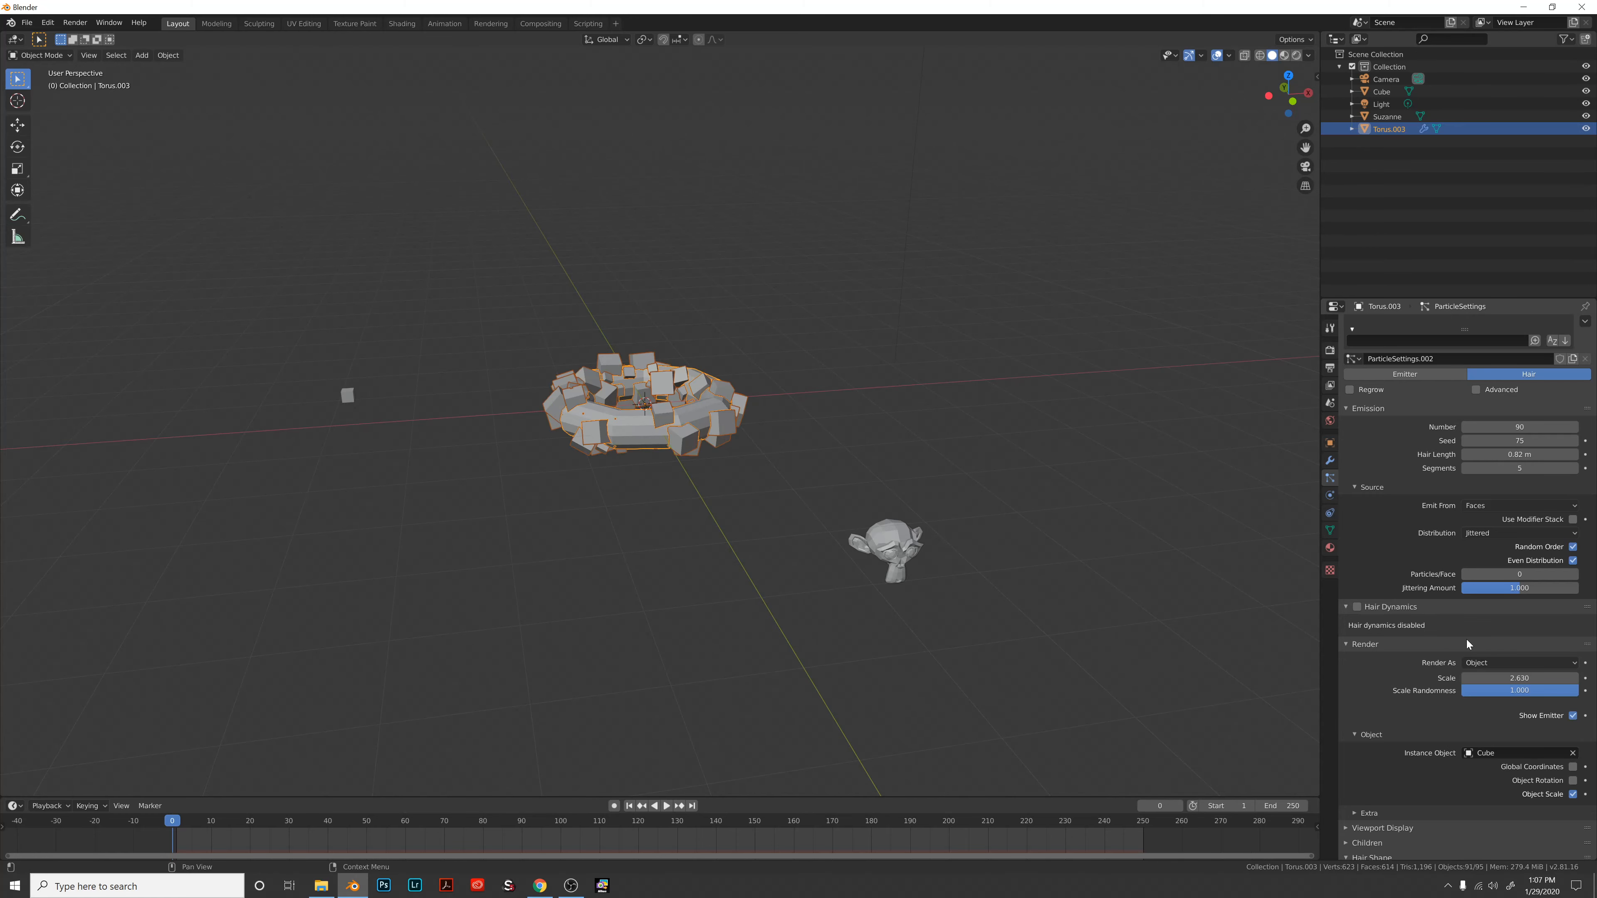
scroll(881, 398, up, 3)
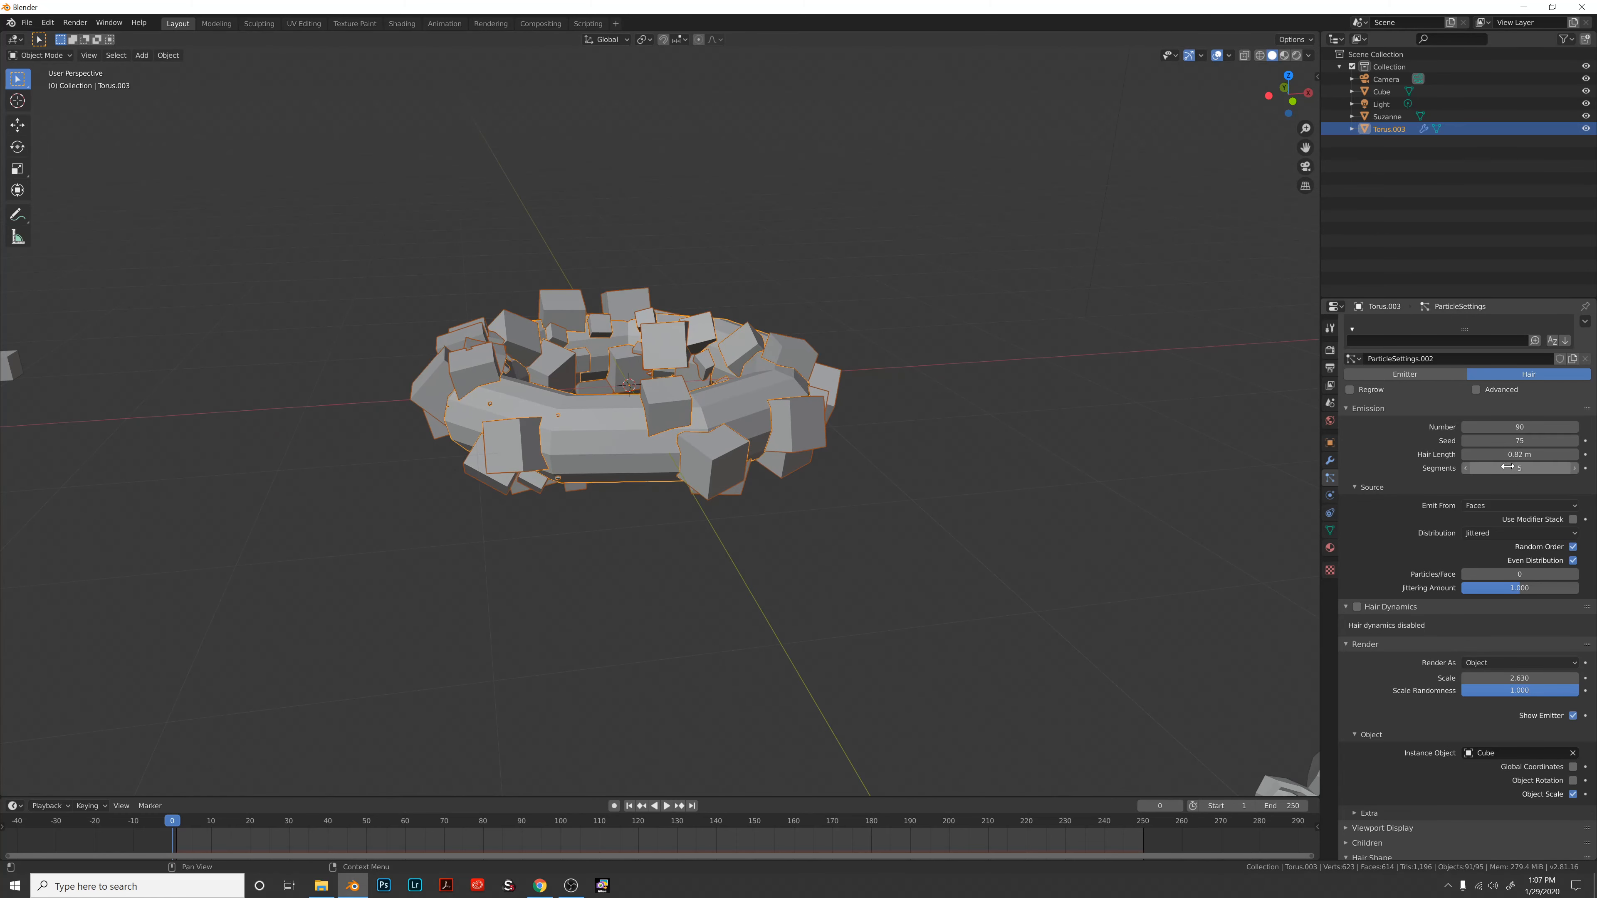
Set hair length 3.82 m, number 21, scale 0.530 and scale randomness 0.
drag(1519, 455, 1580, 455)
drag(1493, 427, 1439, 427)
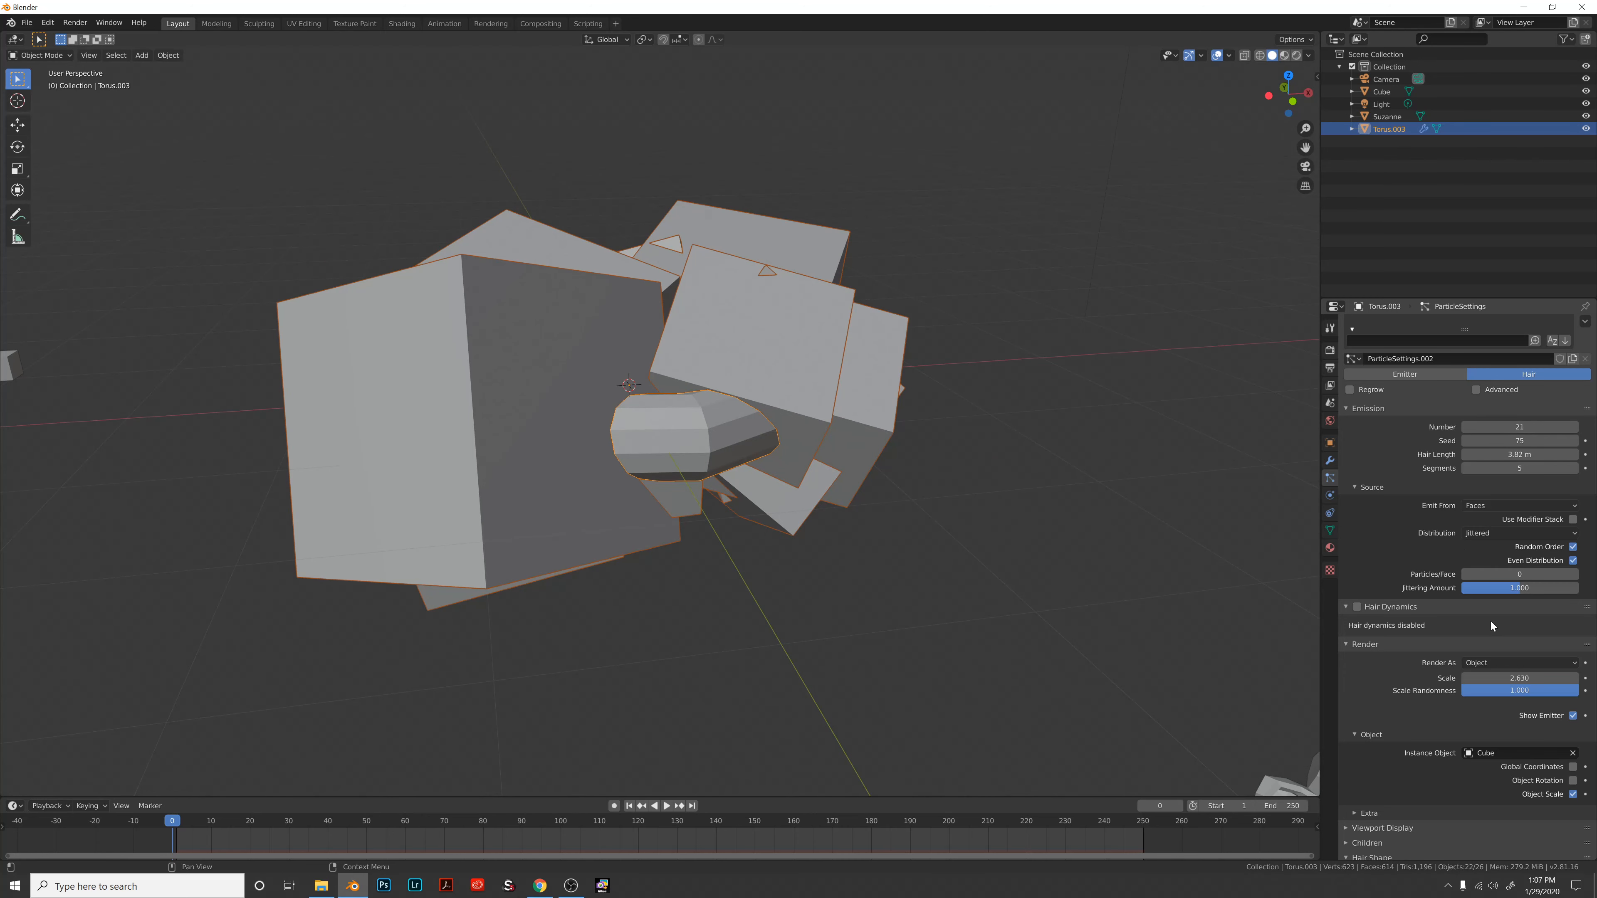
drag(1494, 678, 1408, 677)
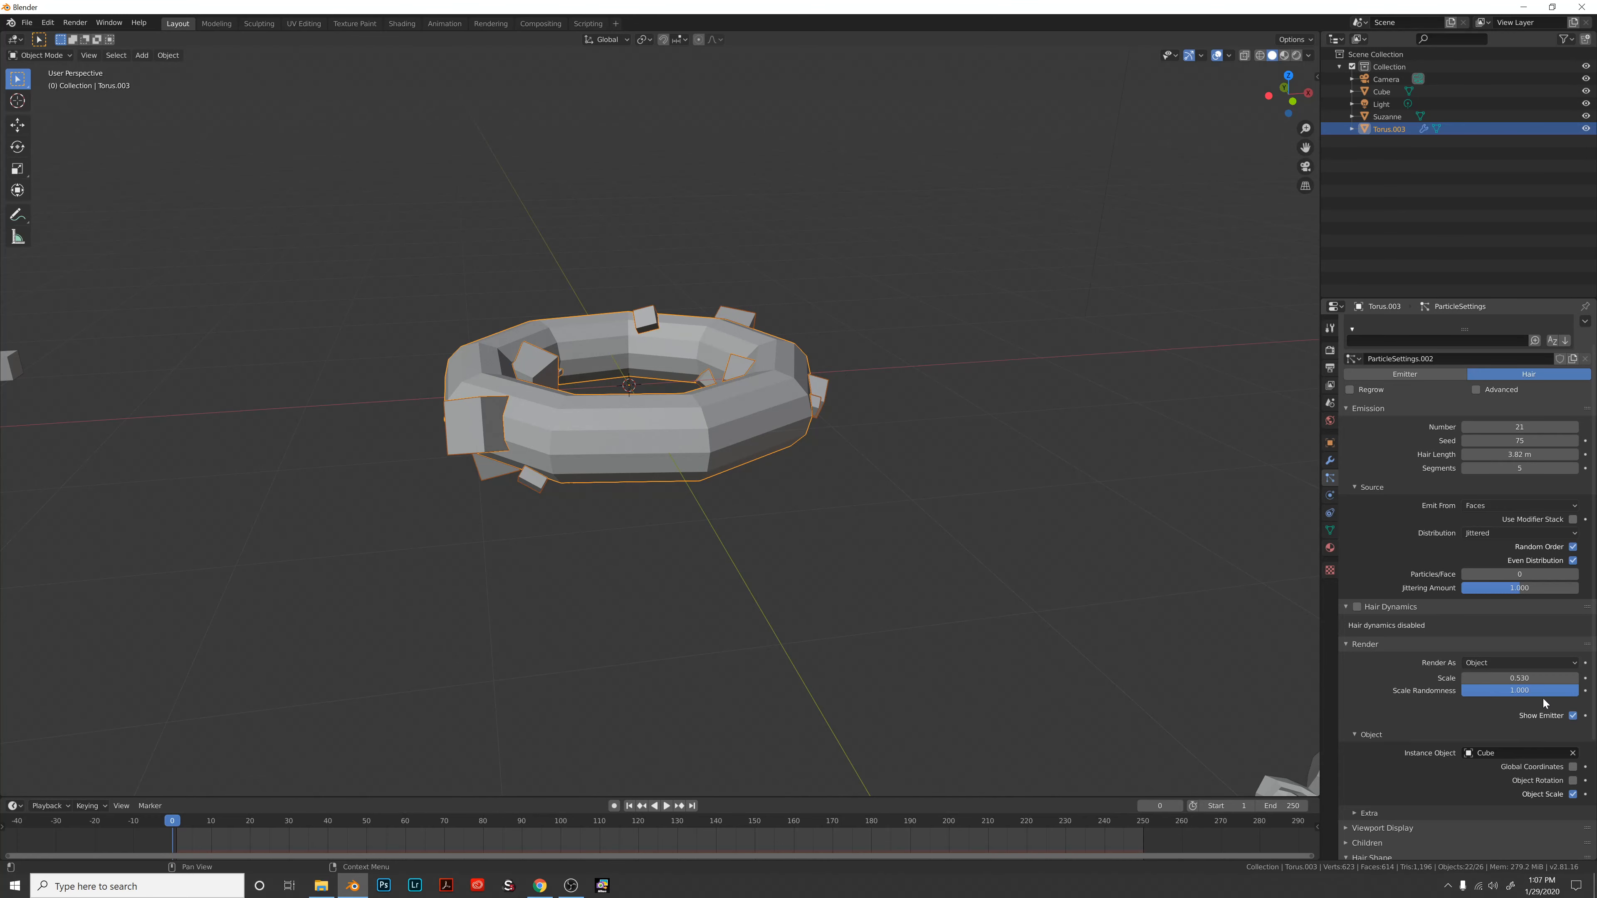
drag(1552, 690, 1477, 690)
scroll(1078, 519, up, 2)
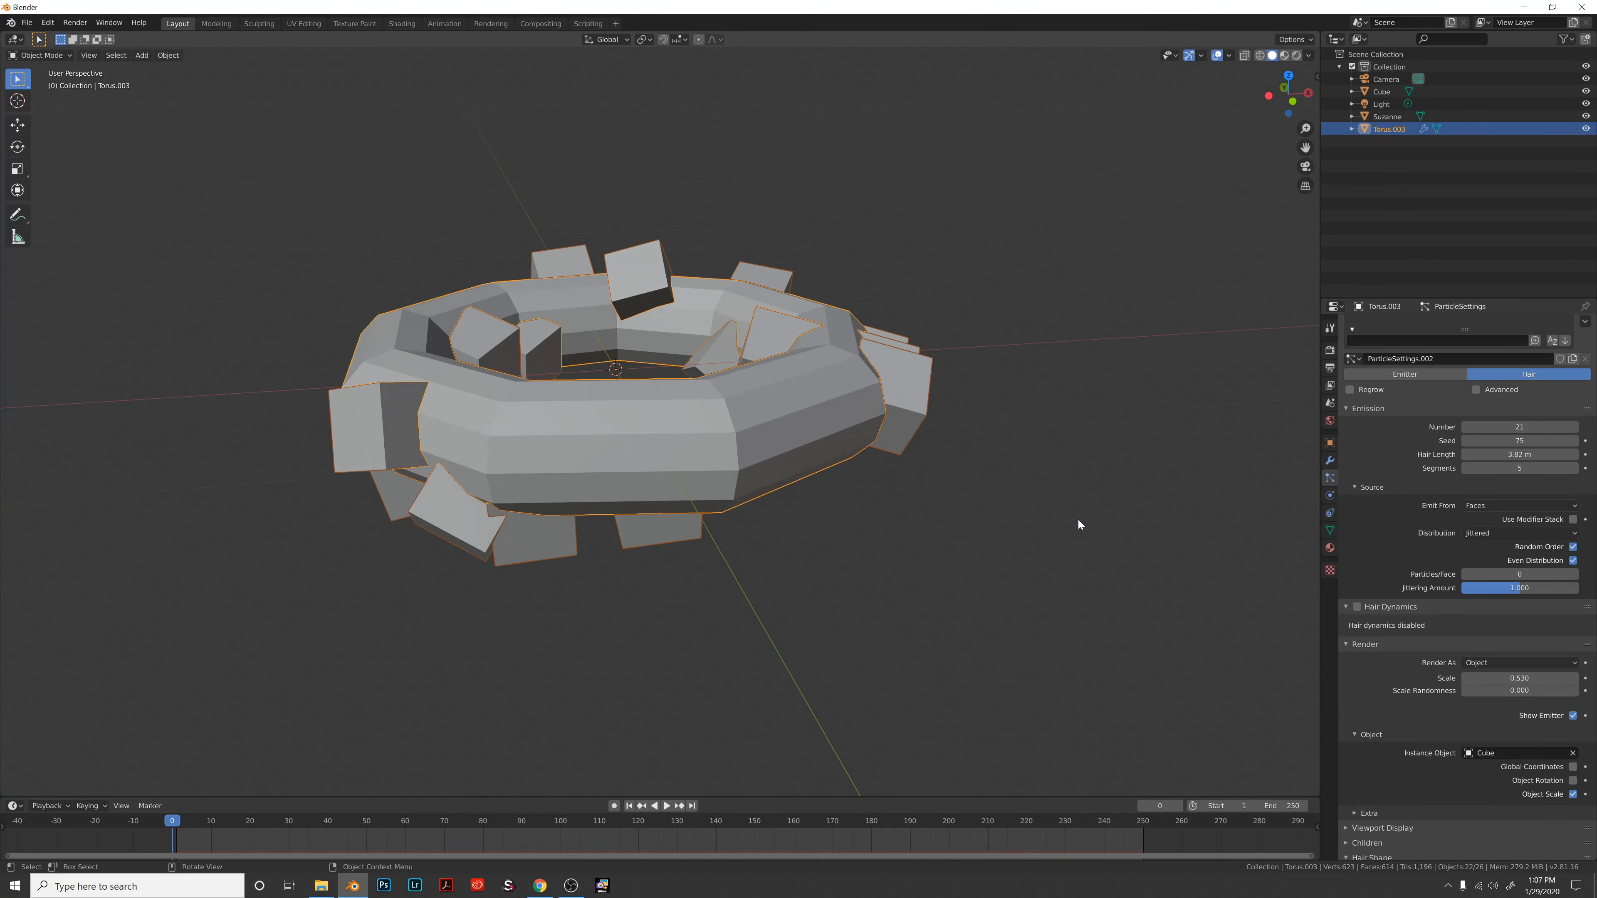
Orbit around the cube-ringed torus and briefly check the physics settings before returning to particles.
mouse_move(1077, 521)
middle_down()
mouse_move(1078, 541)
mouse_move(1091, 536)
middle_up()
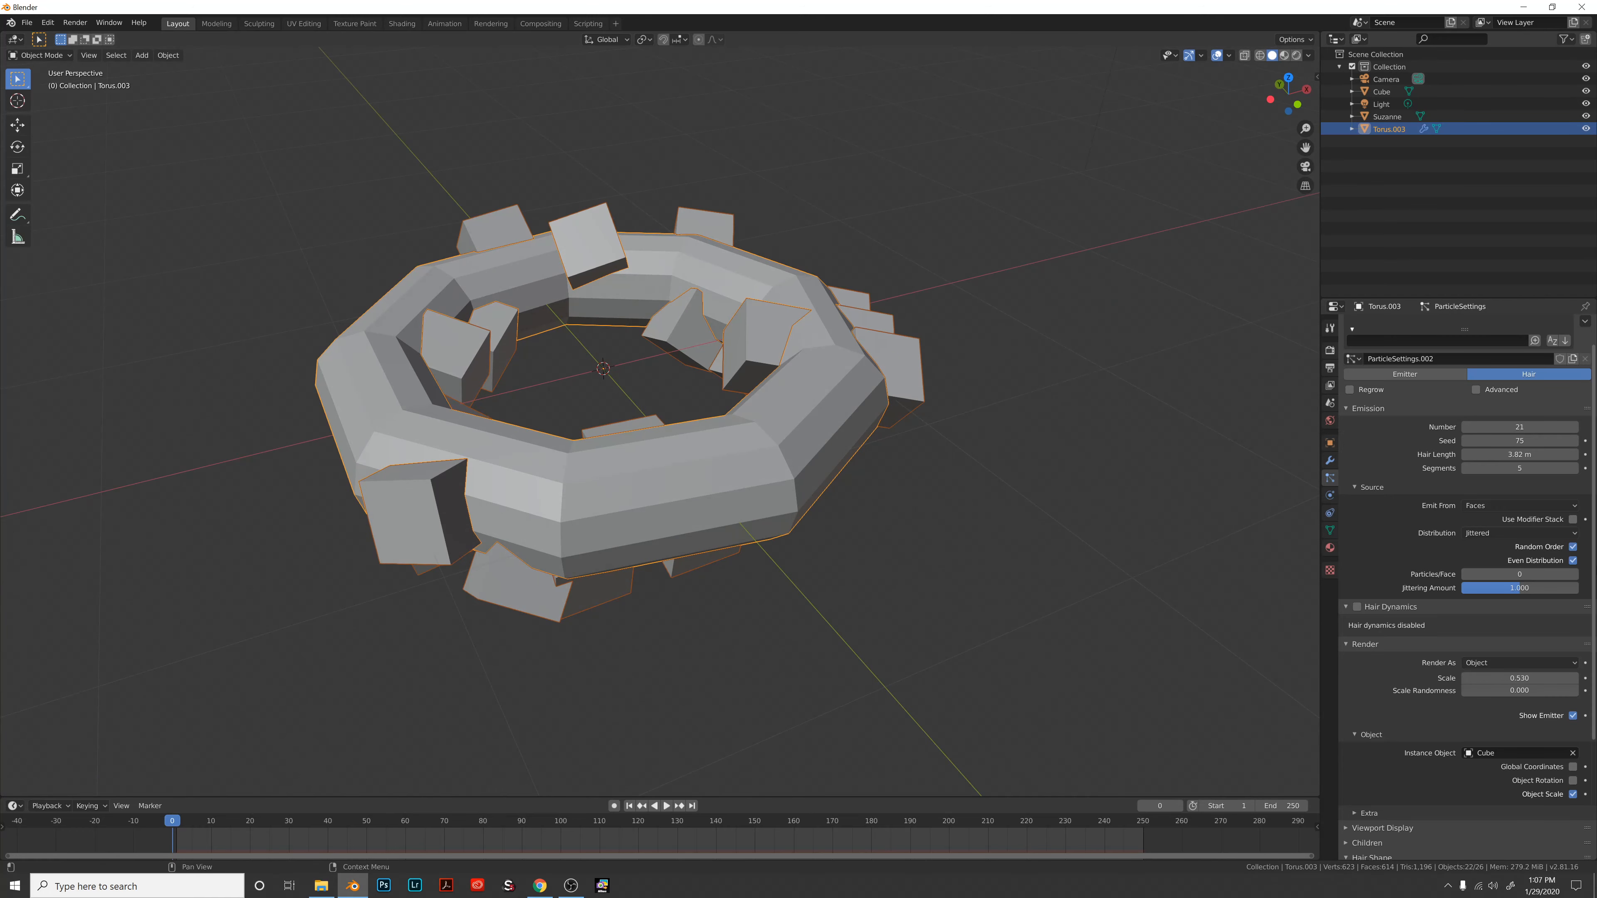
scroll(1375, 695, down, 1)
scroll(1295, 635, down, 1)
scroll(1450, 621, down, 1)
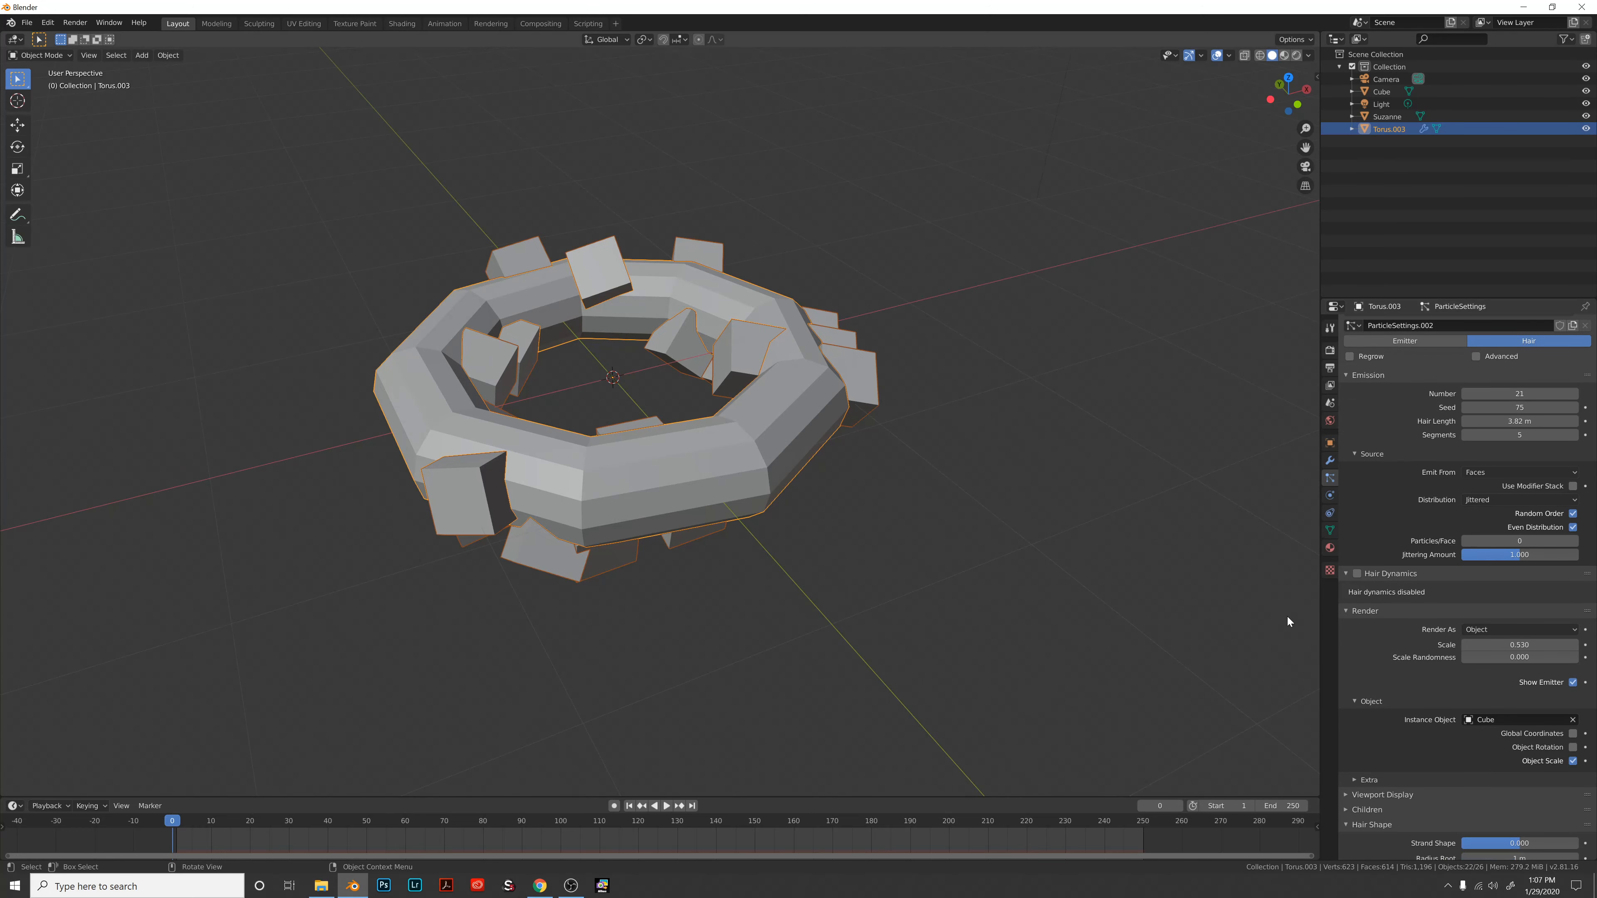
scroll(1287, 615, down, 1)
scroll(1390, 601, down, 1)
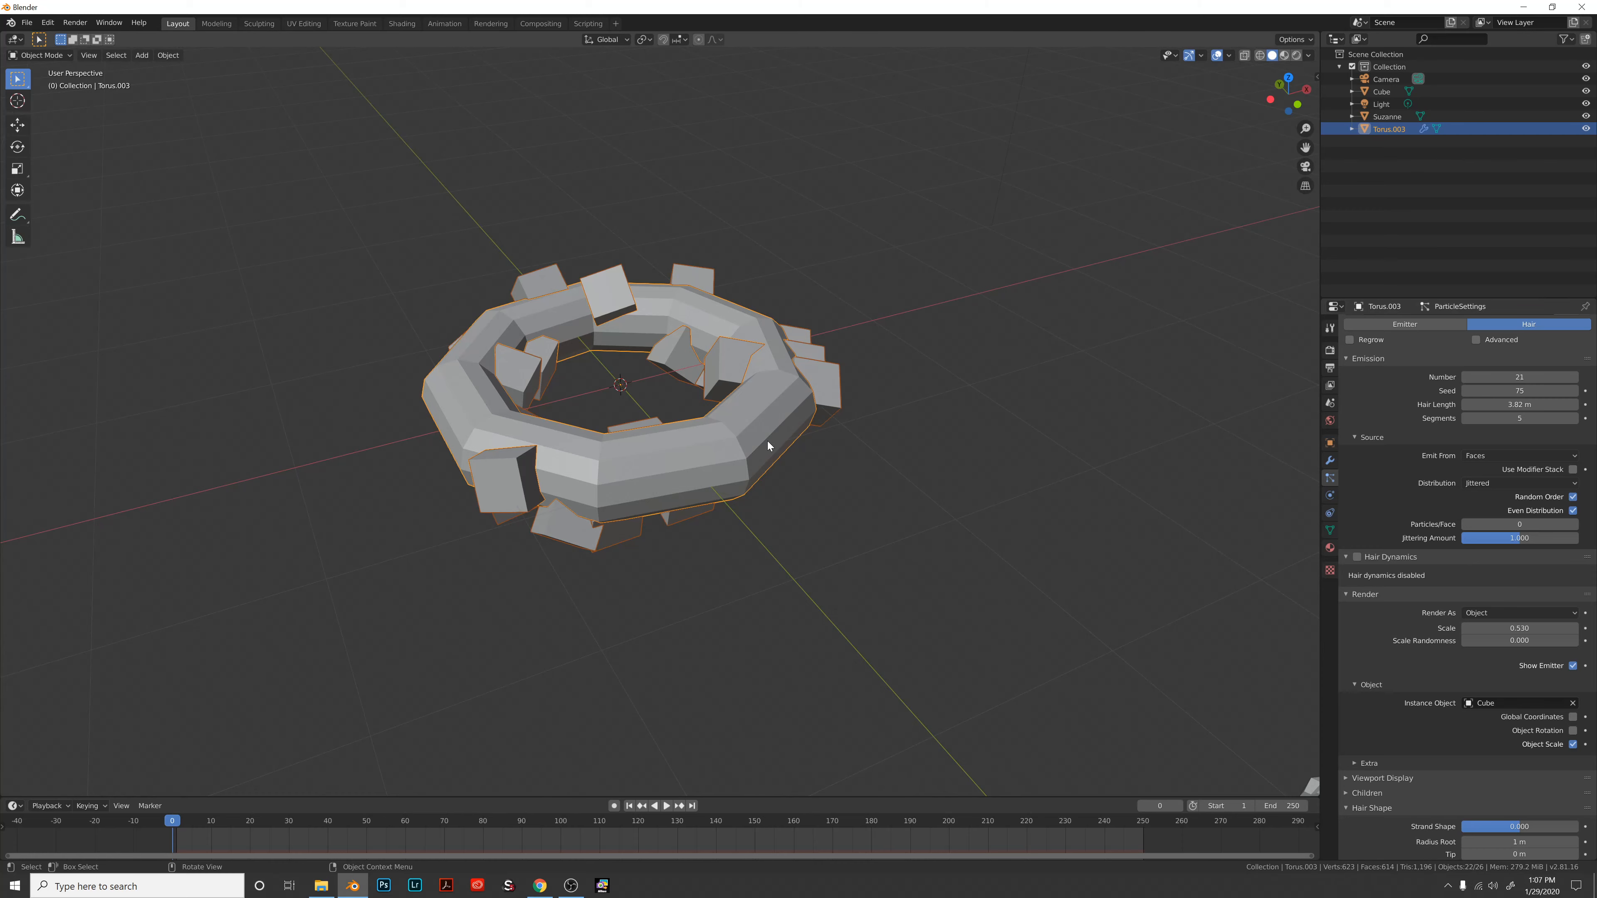
middle_drag(767, 441, 1110, 629)
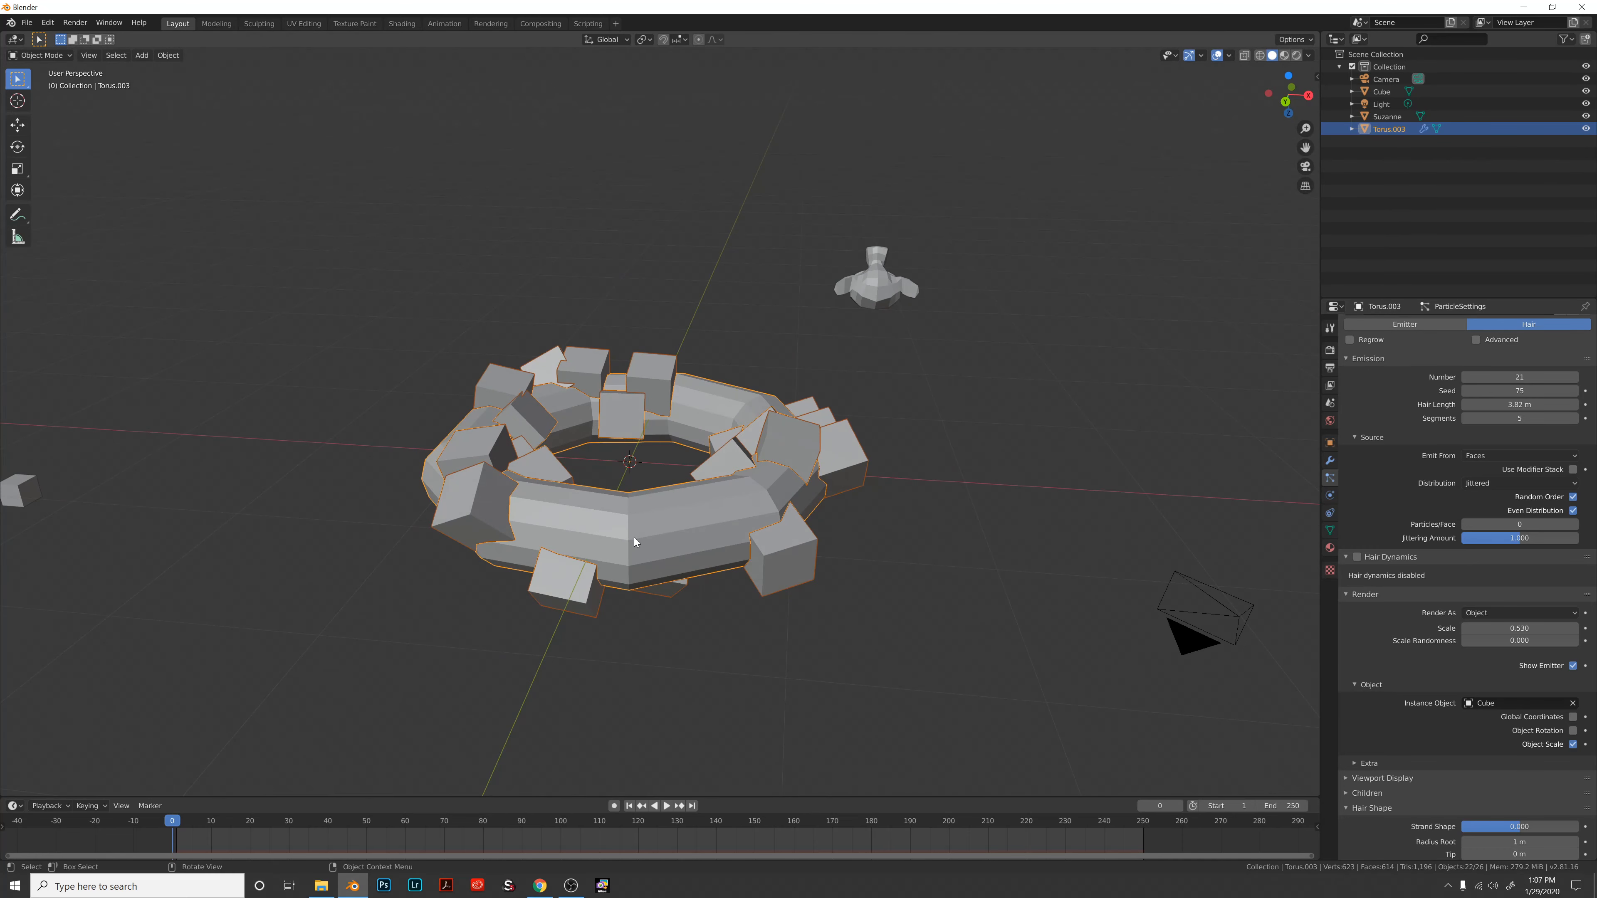
middle_drag(673, 512, 653, 512)
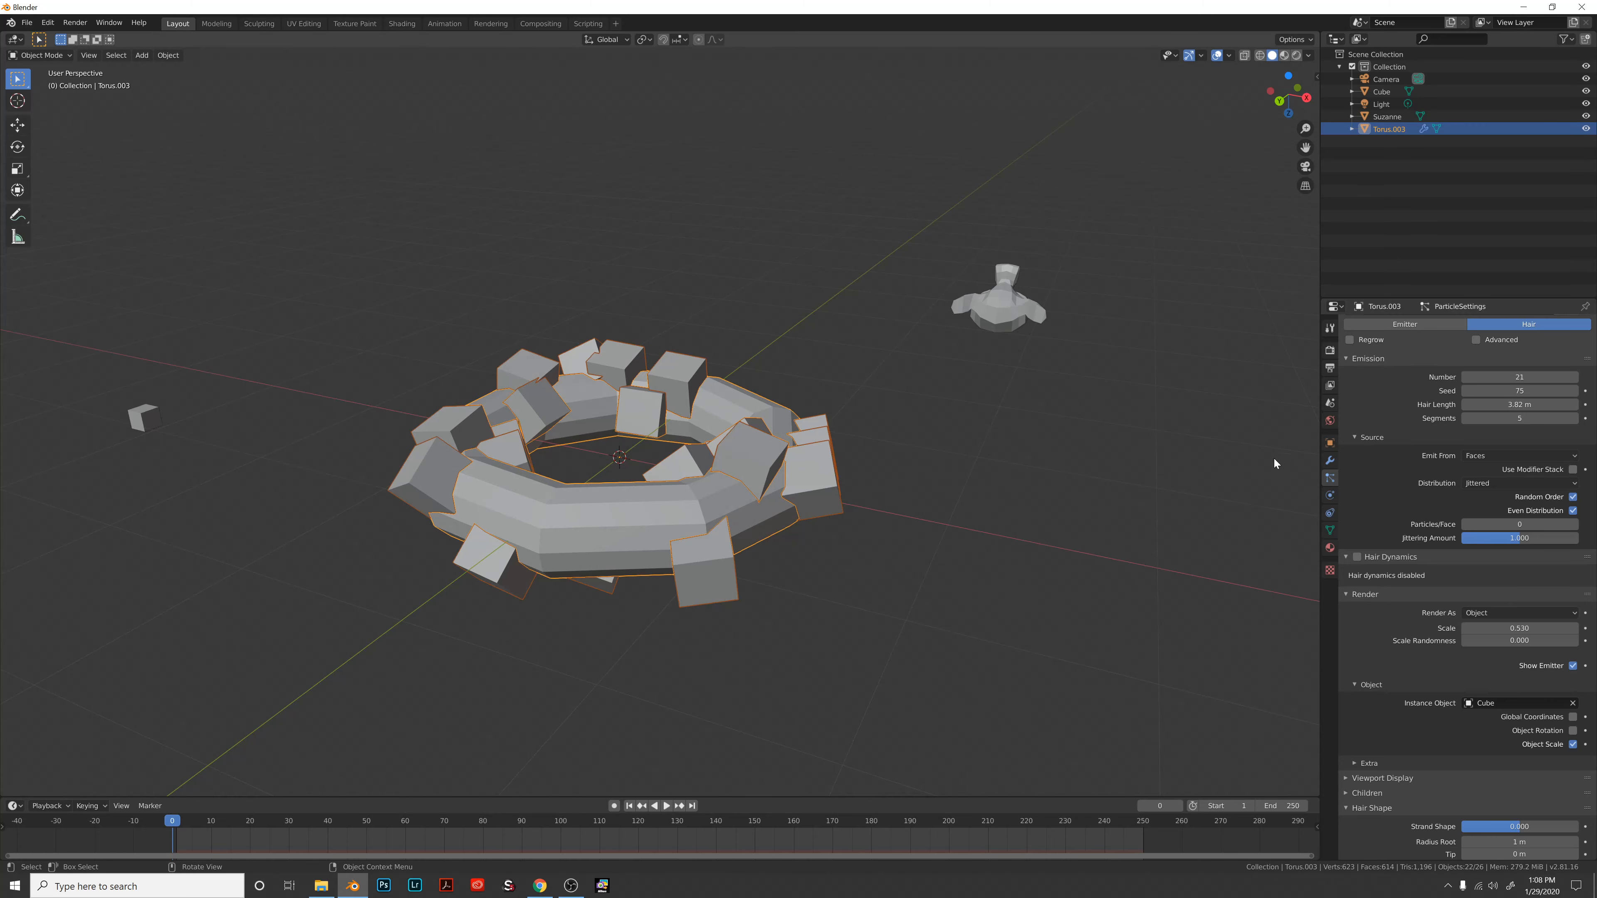
click(1329, 495)
click(1330, 480)
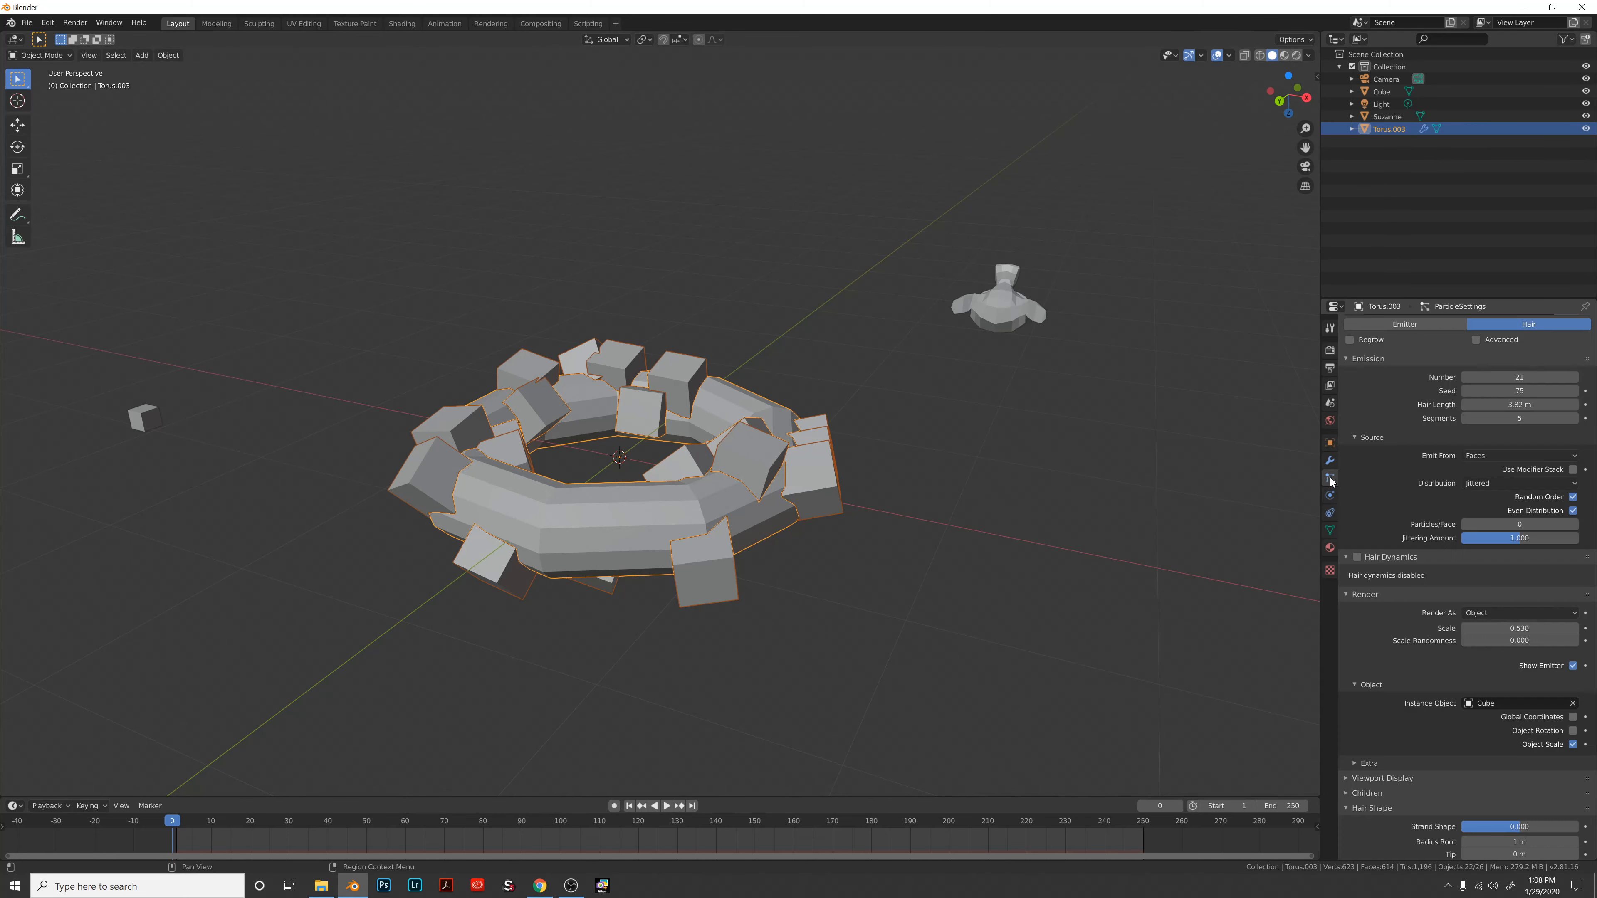
scroll(1386, 496, down, 2)
scroll(993, 612, down, 12)
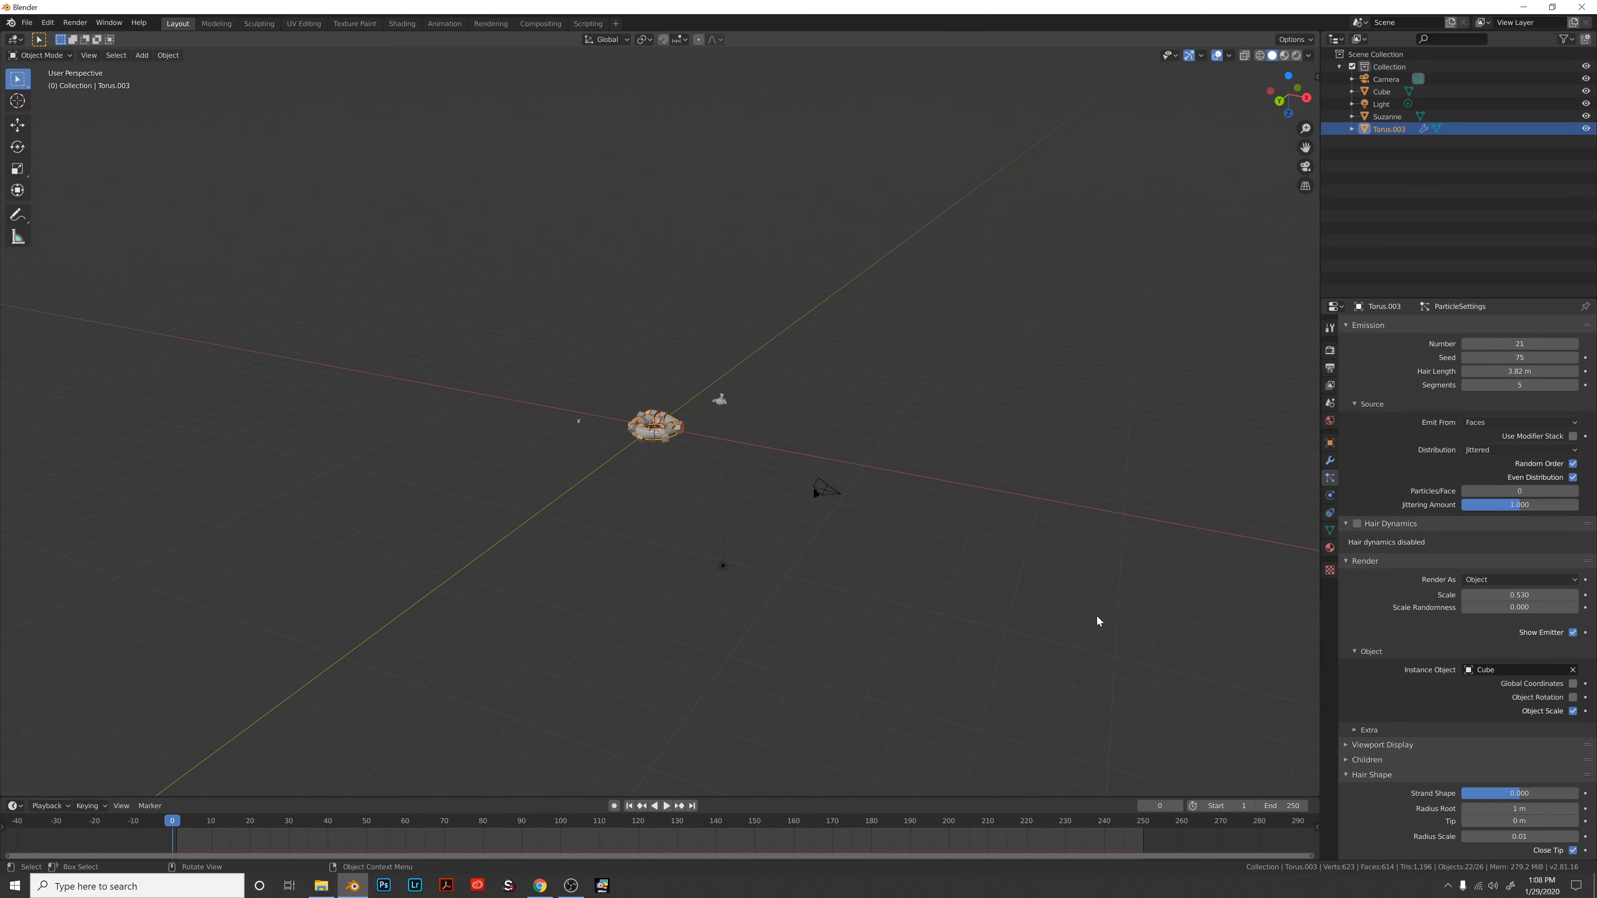
scroll(1096, 620, up, 12)
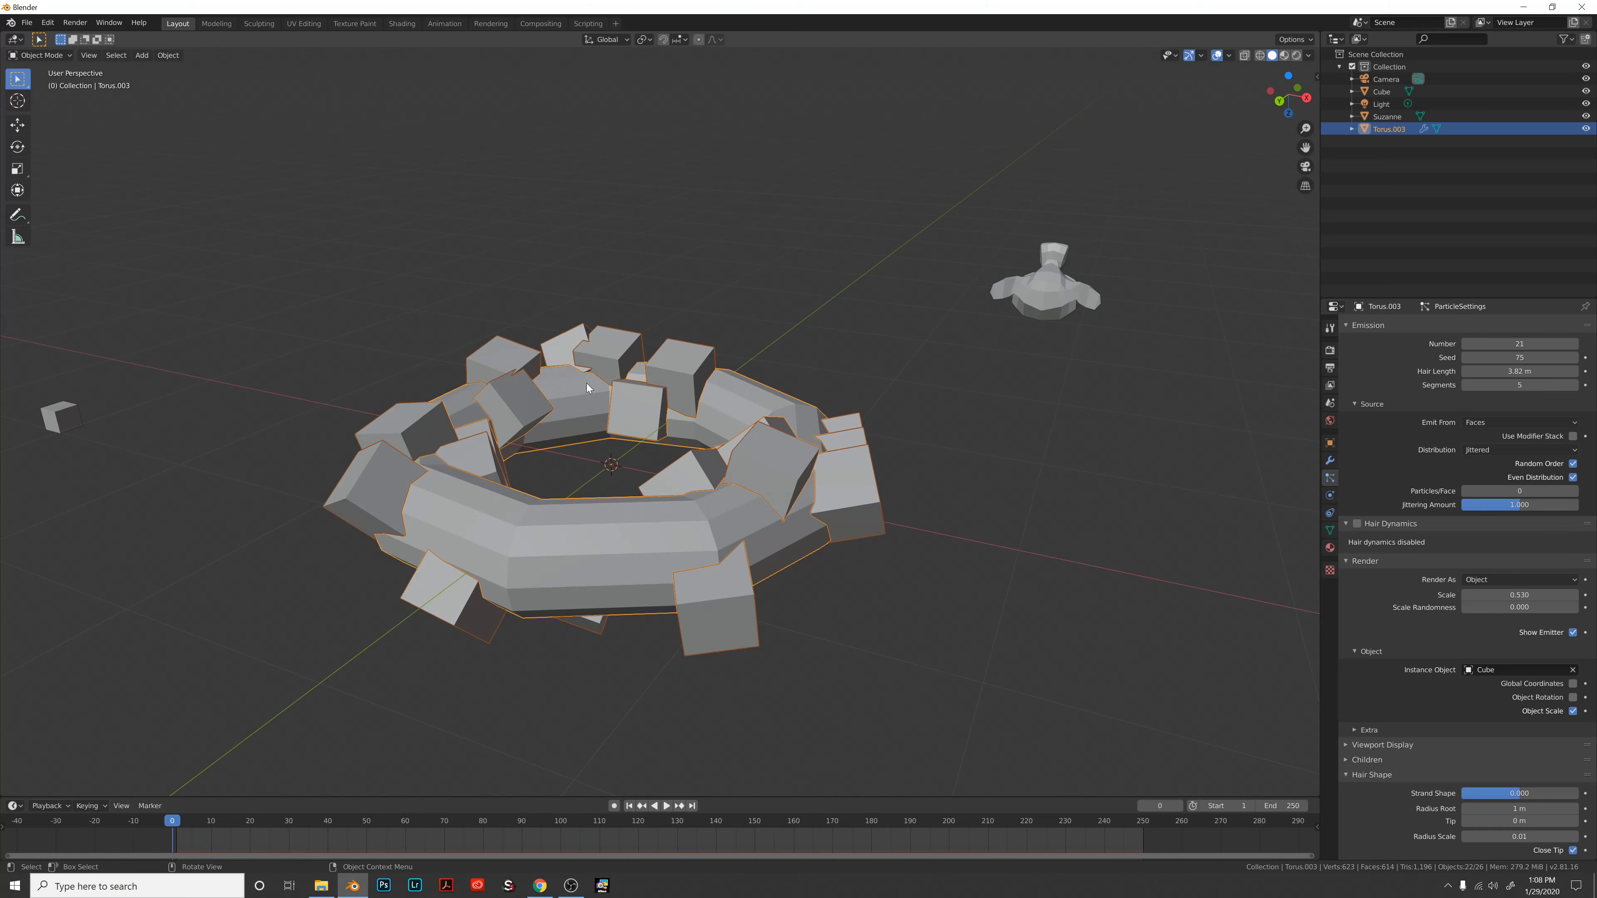
key(F3)
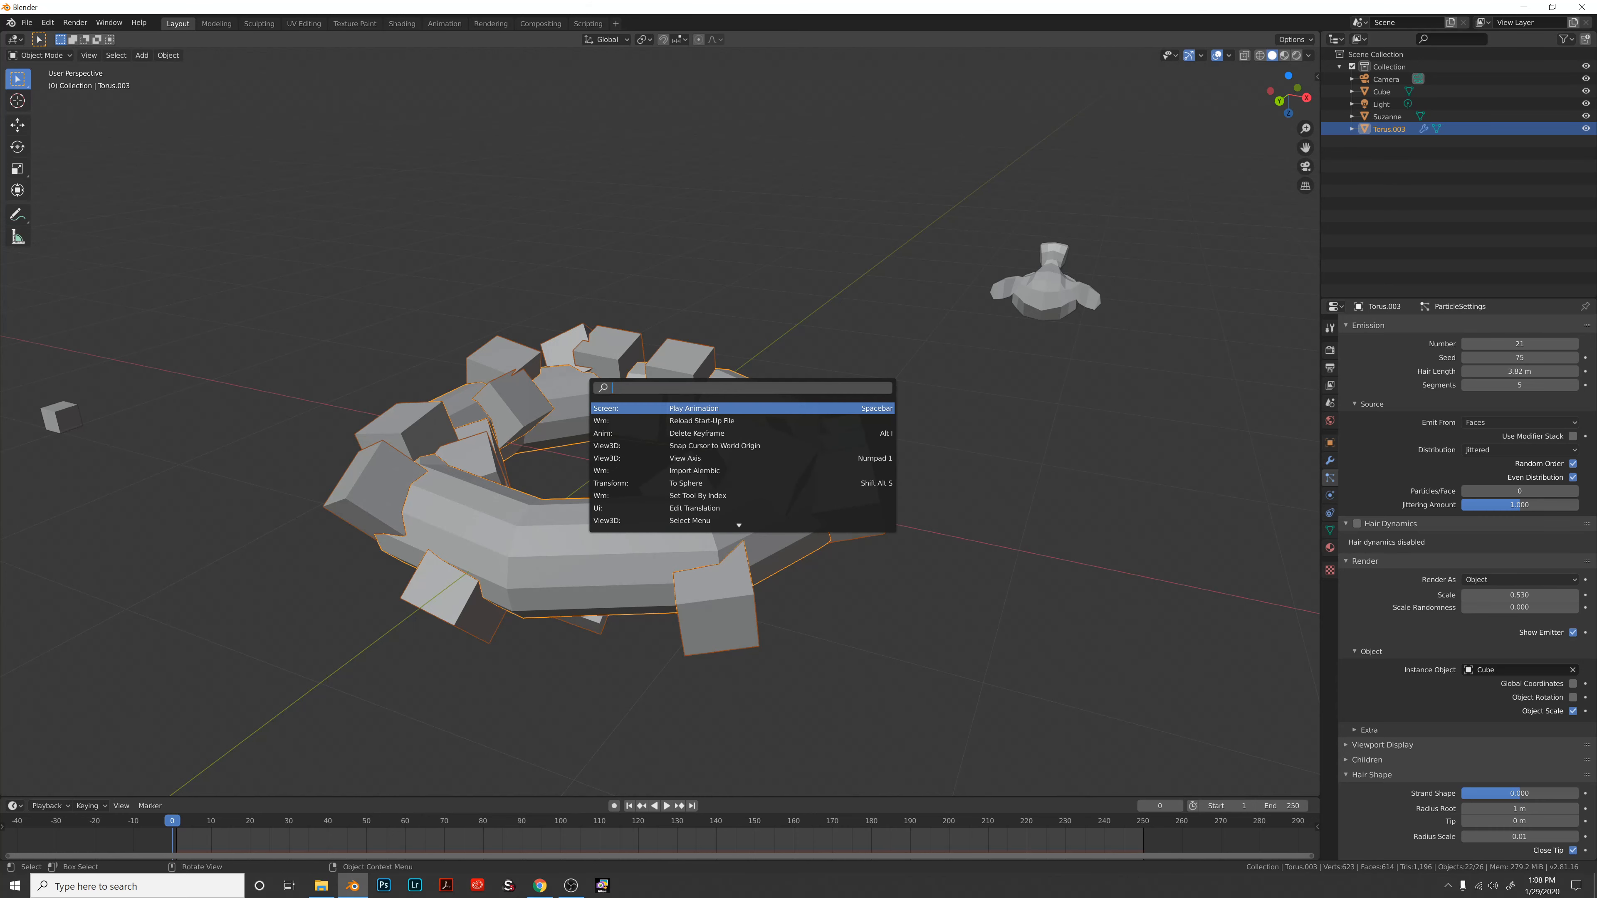
text(gravity)
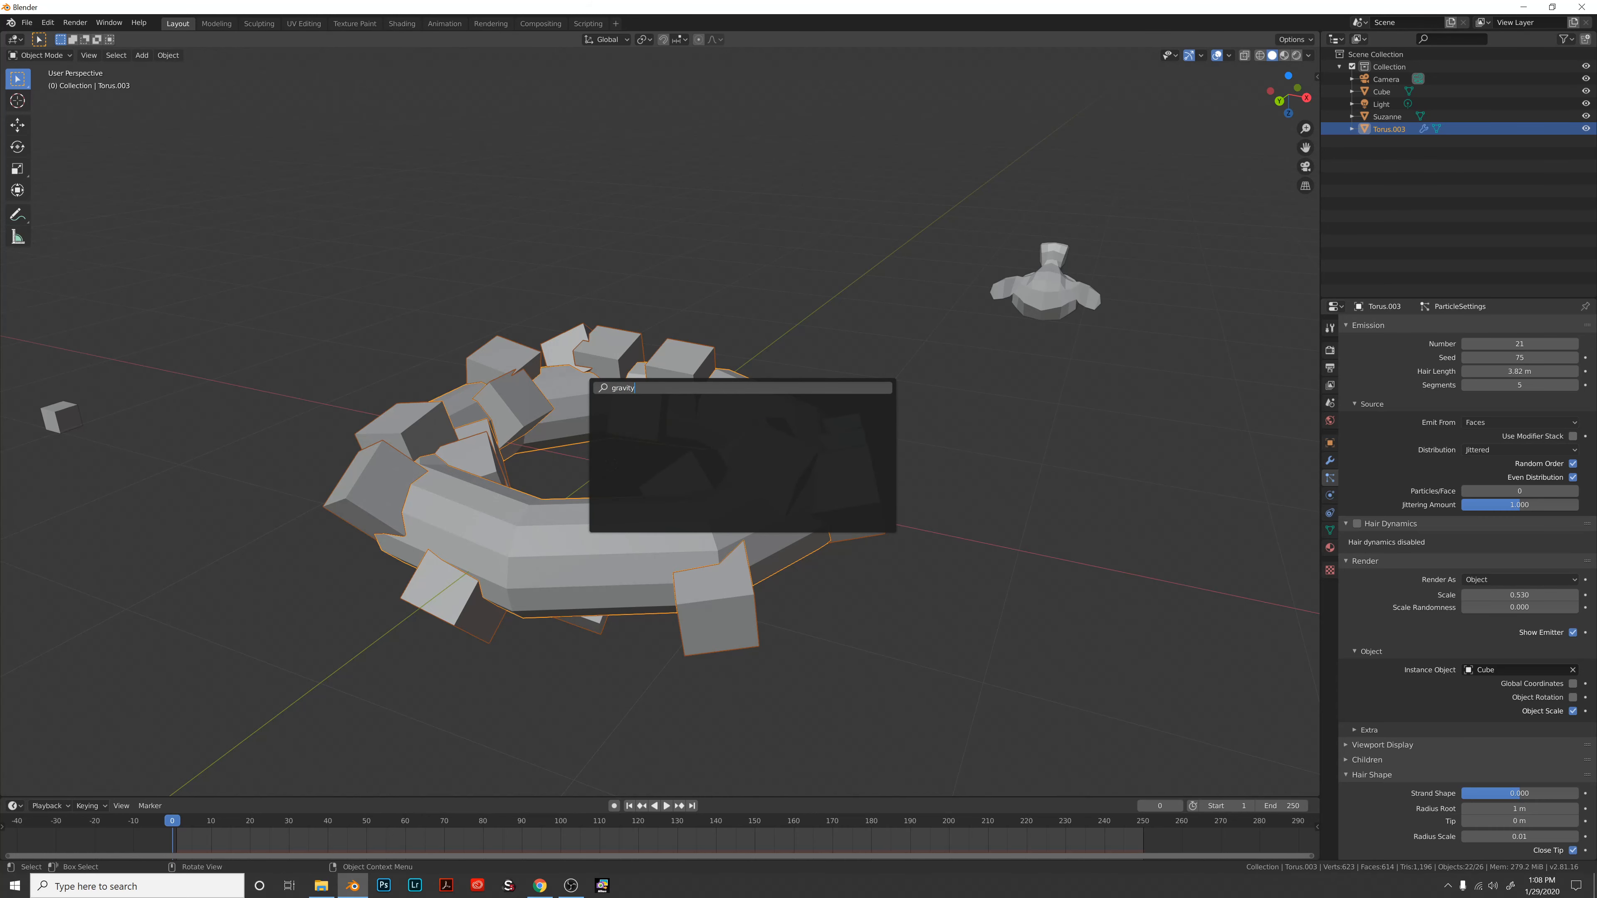
key(Escape)
middle_drag(693, 562, 704, 558)
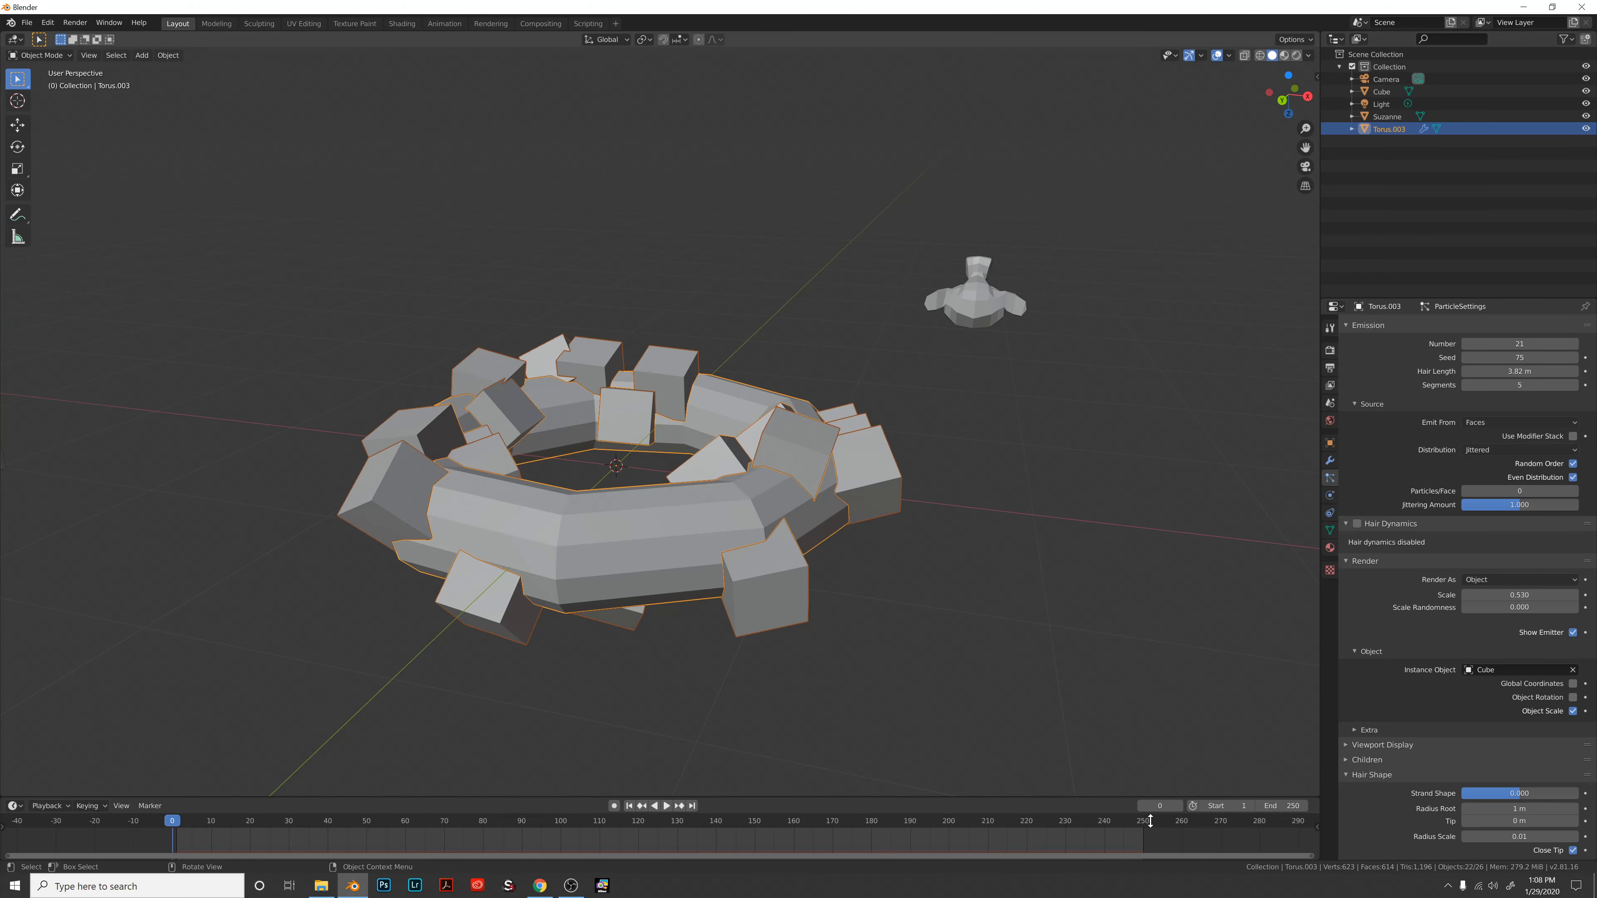
Bring OBS Studio forward and resume the paused screen recording.
click(570, 886)
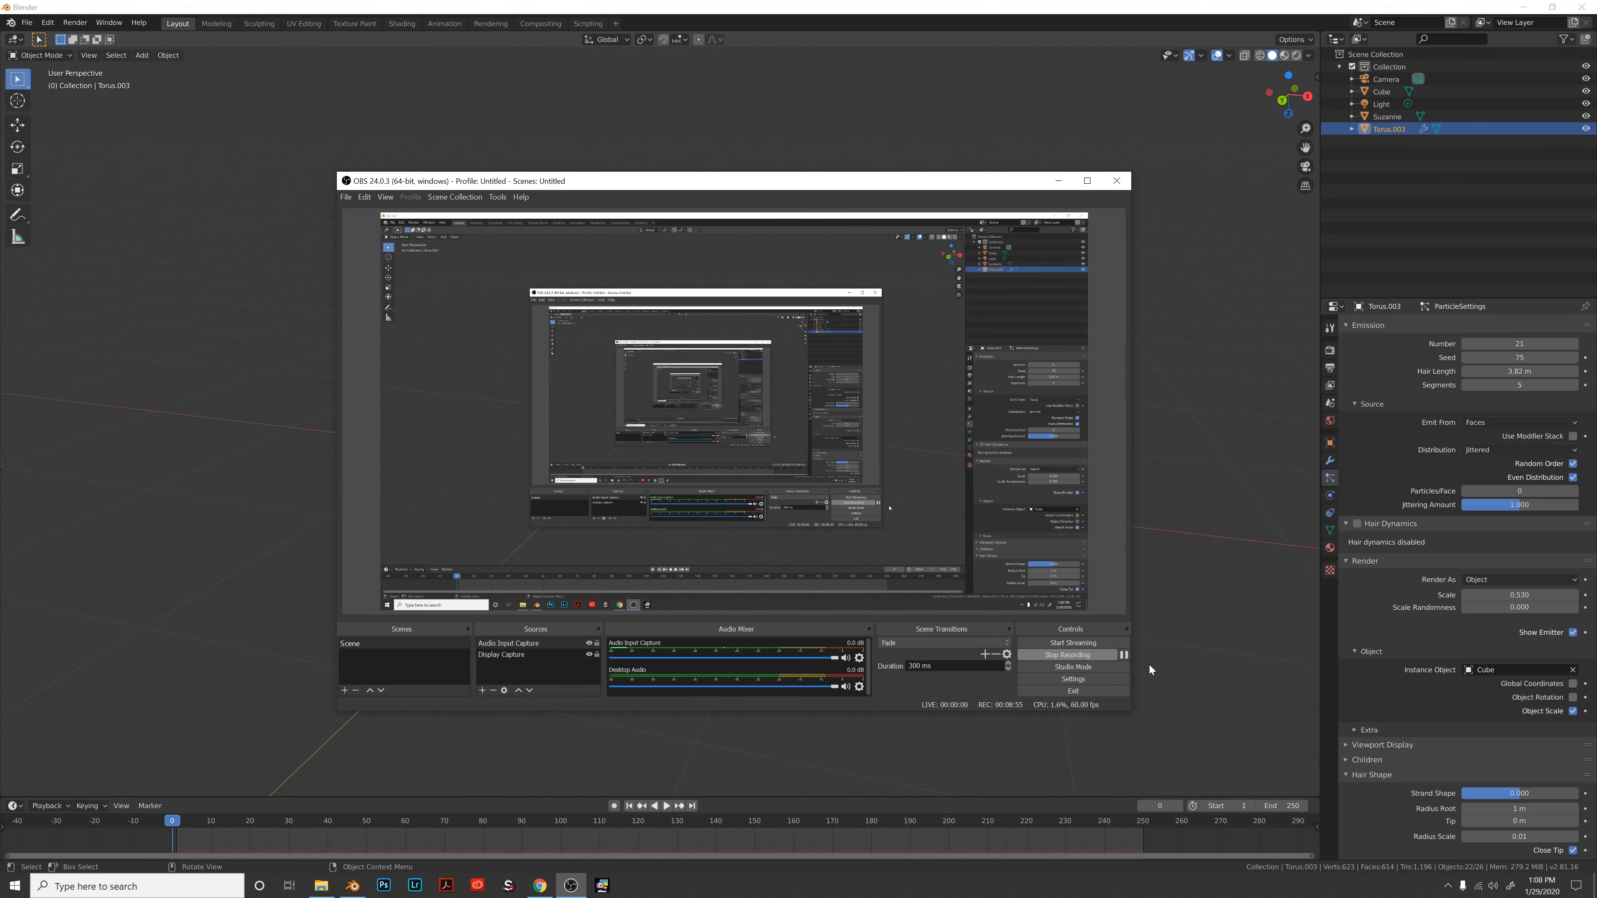
click(1125, 656)
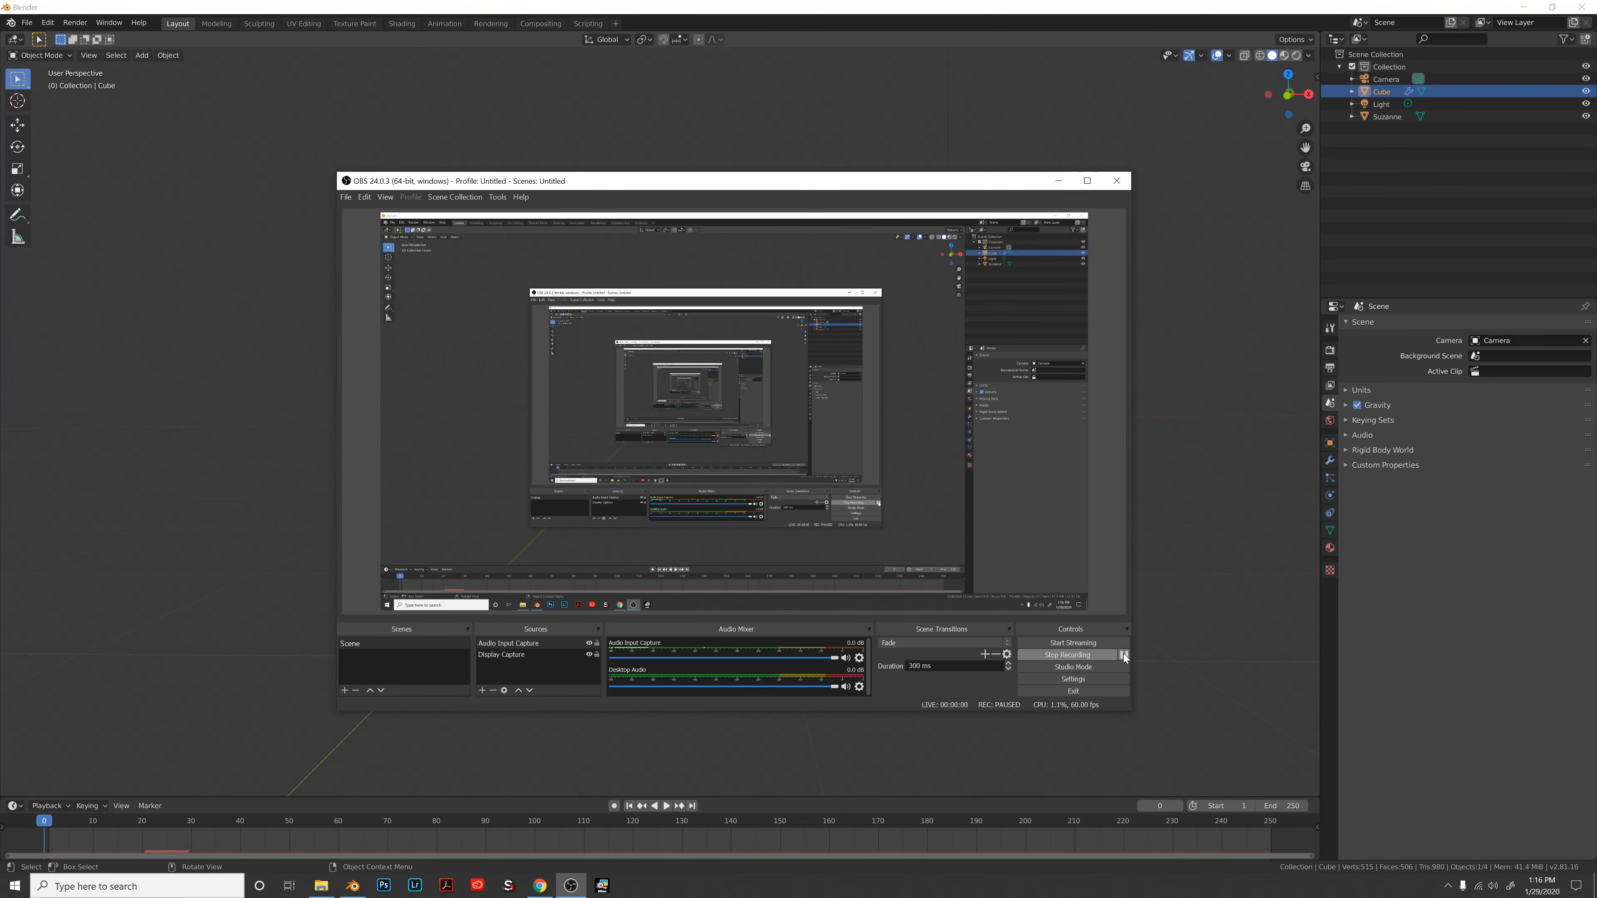
click(1123, 655)
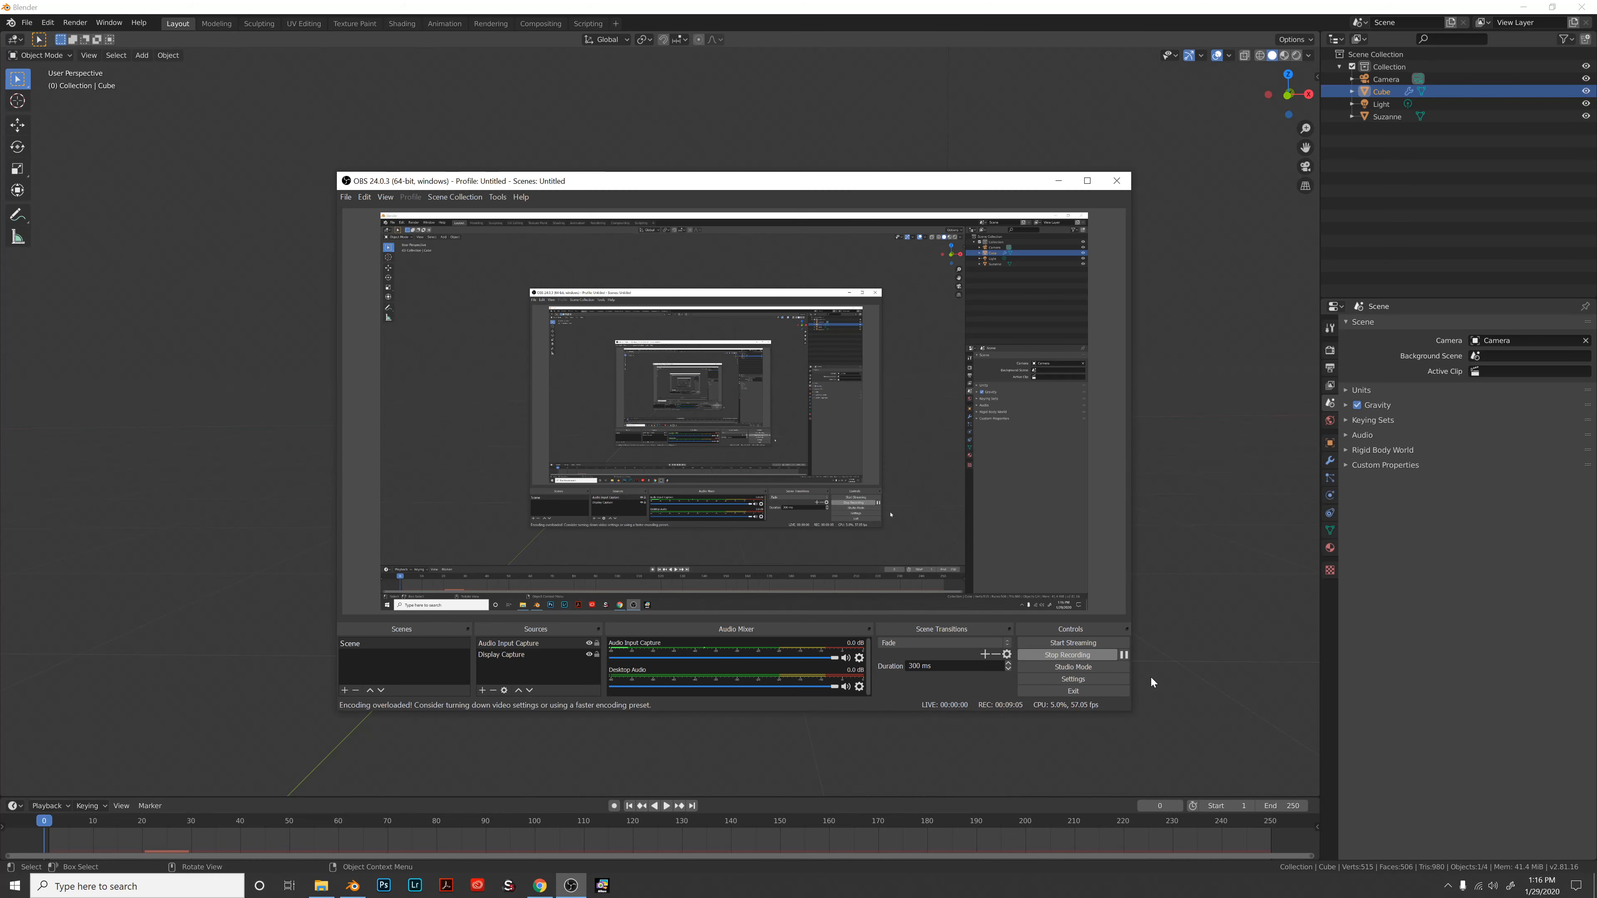
Return to Blender's 3D view and orbit to look down on the cube.
click(1163, 685)
middle_drag(686, 480, 710, 507)
mouse_move(921, 580)
middle_down()
mouse_move(697, 478)
mouse_move(737, 525)
mouse_move(925, 586)
middle_up()
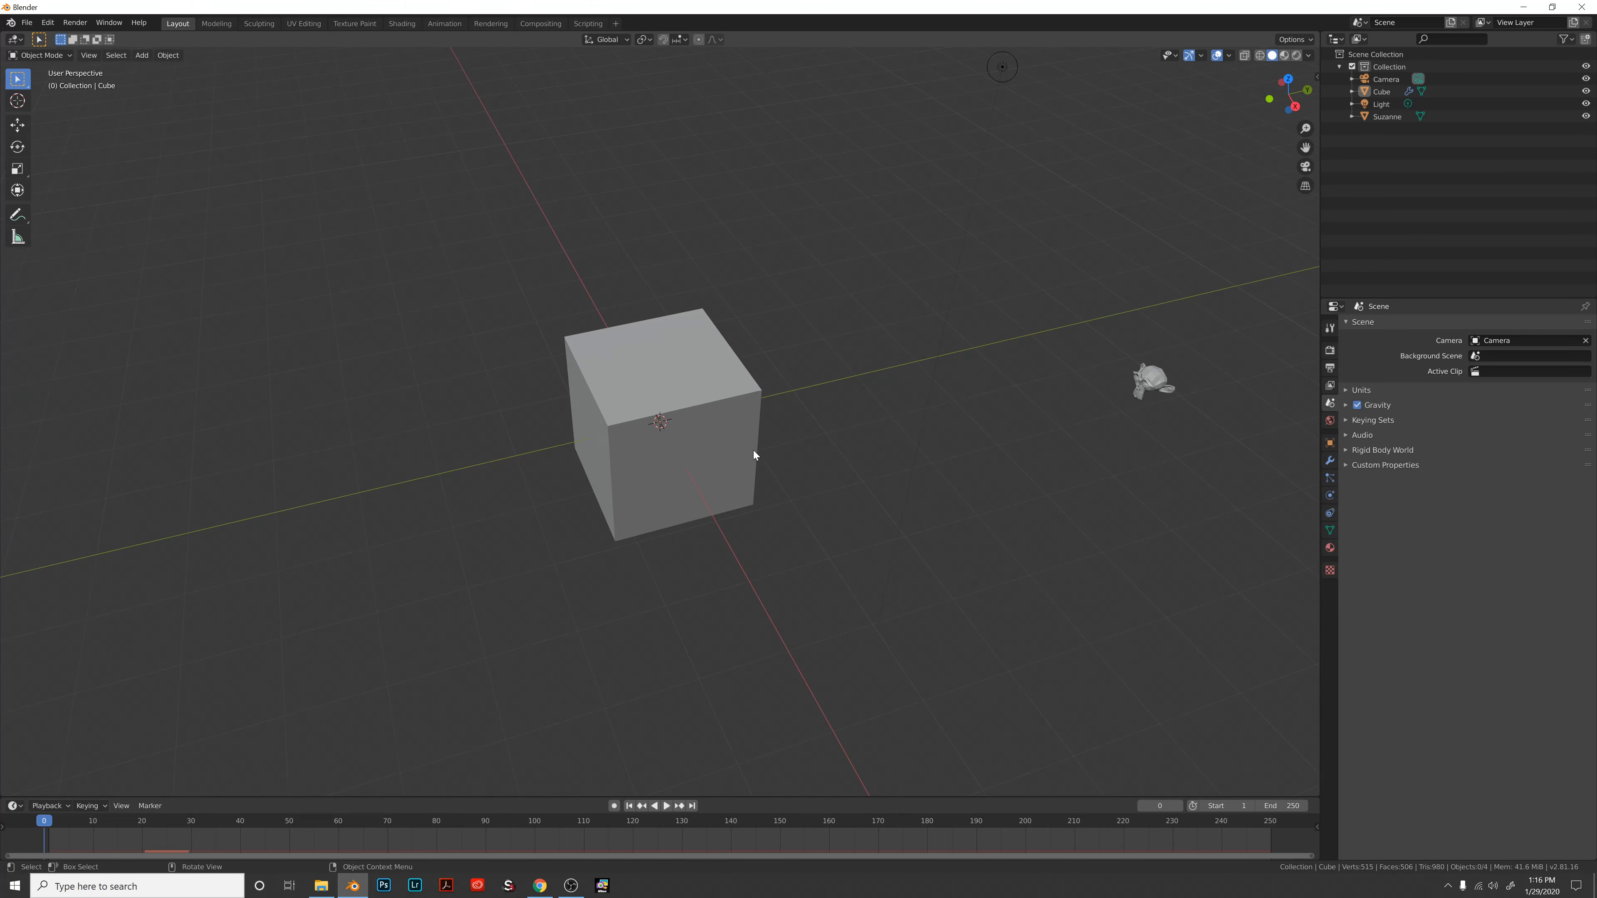
Select the cube, review its Particles, World and Scene settings, and play the falling-Suzanne animation.
middle_drag(754, 454, 759, 441)
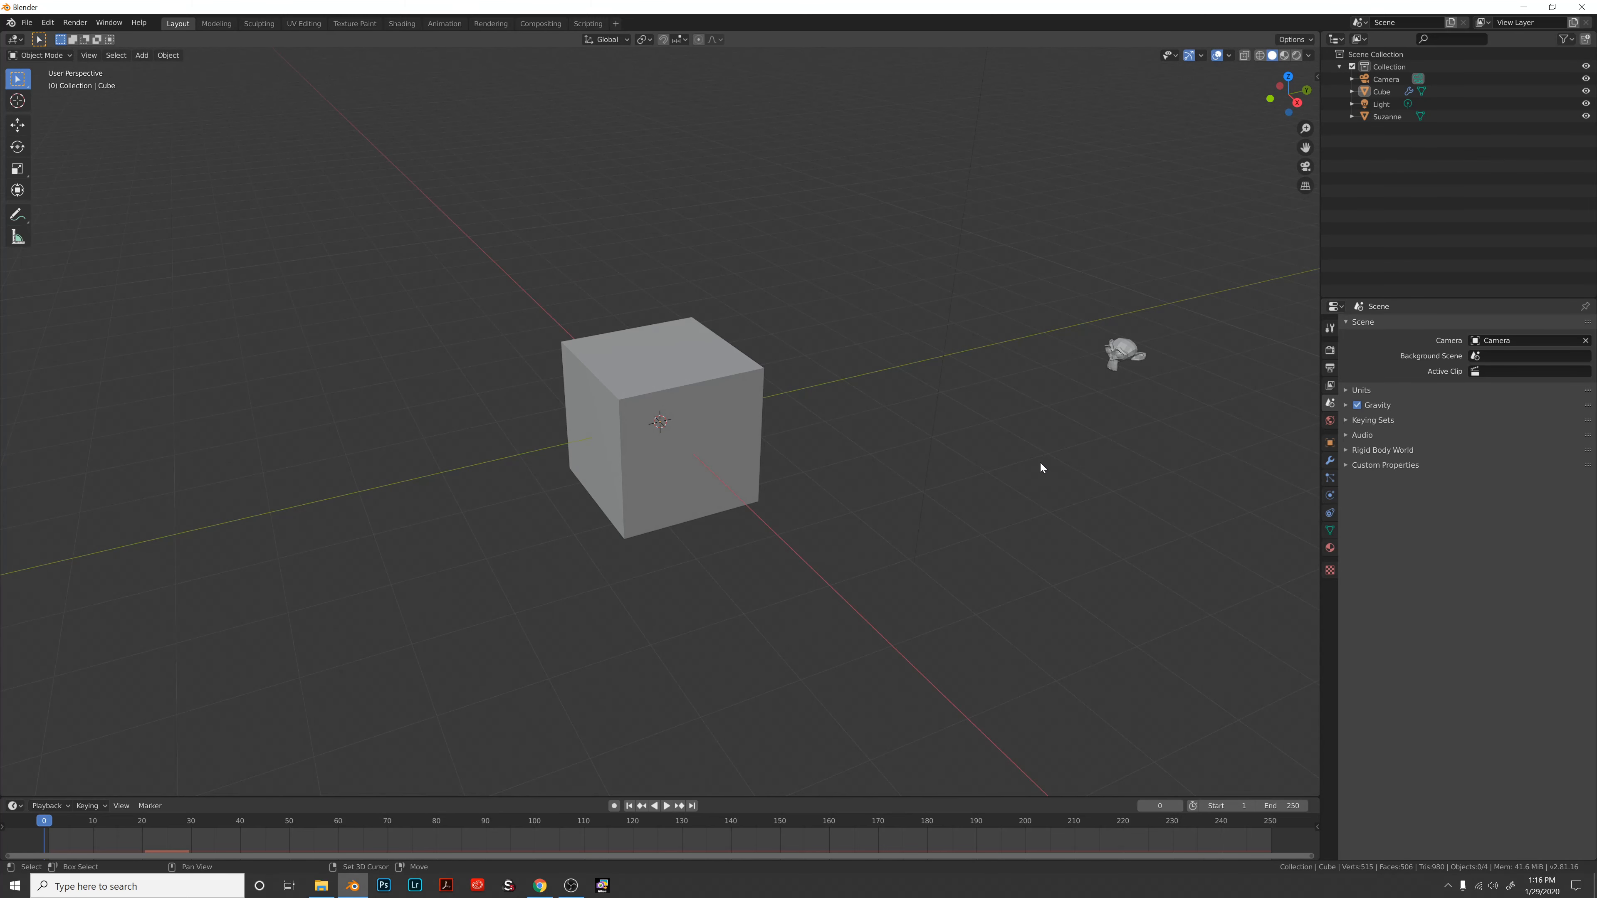
shift+middle_drag(1042, 464, 1020, 463)
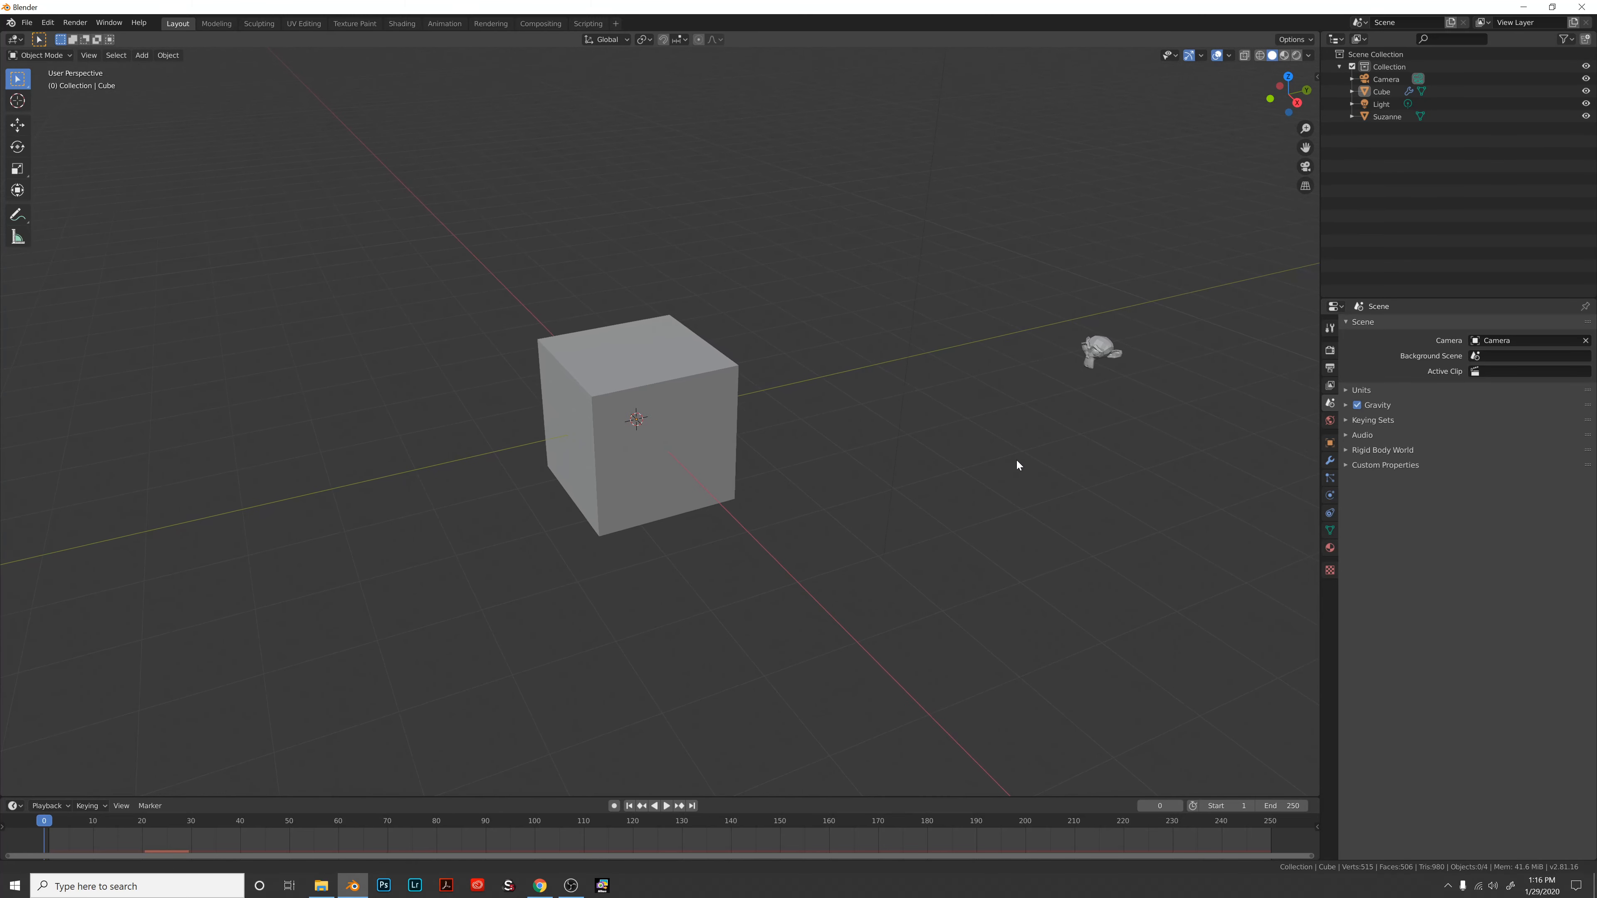
click(653, 463)
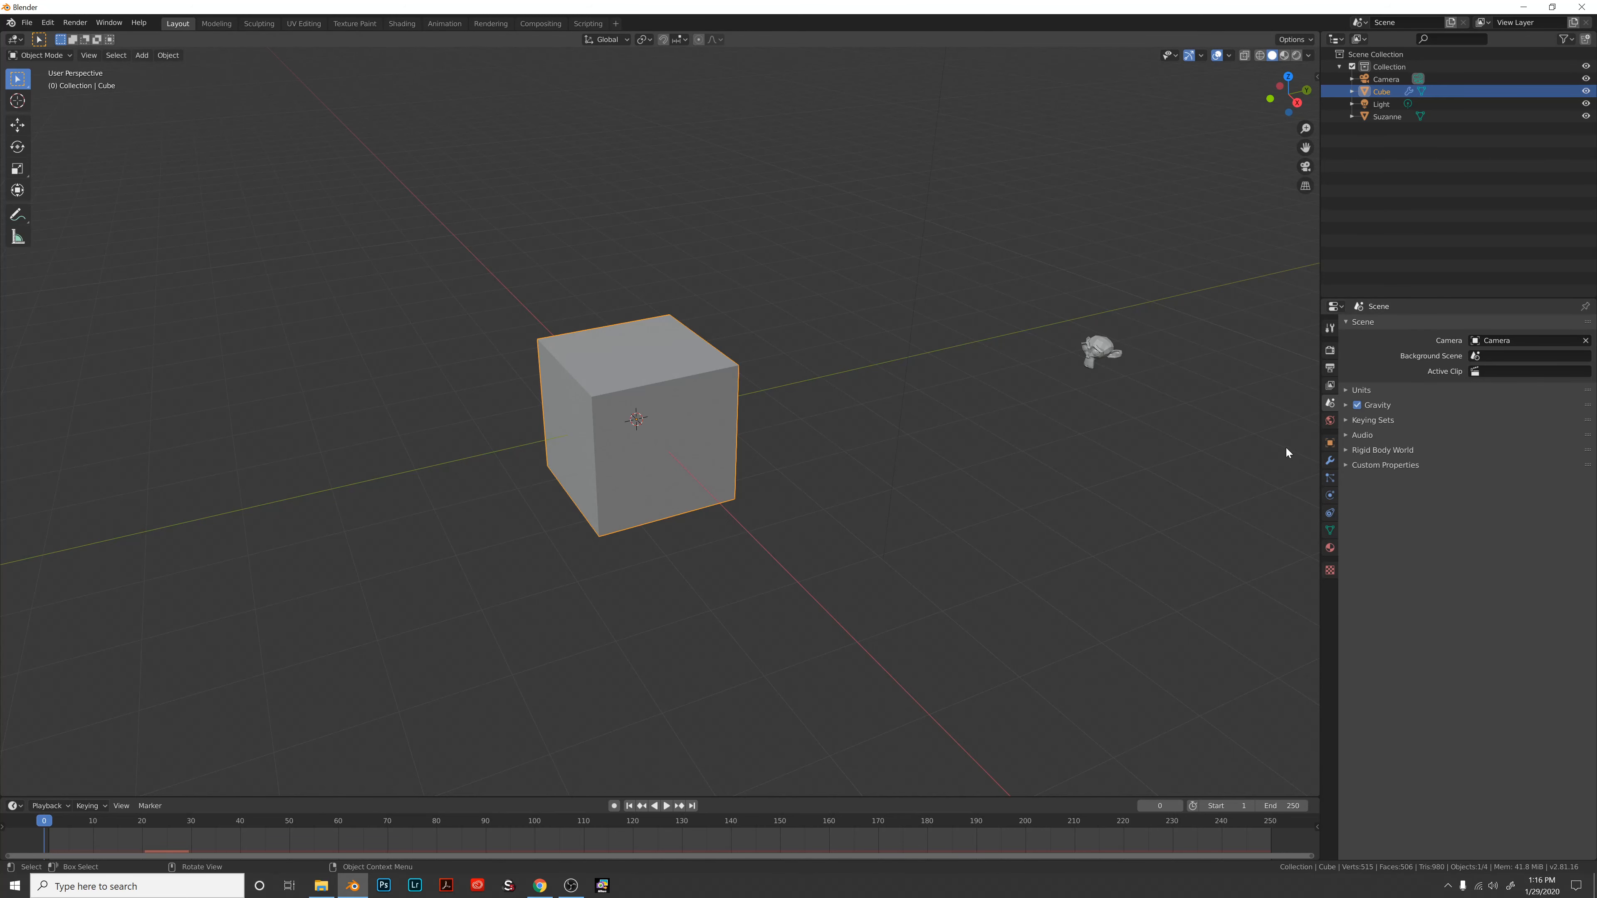
click(1330, 480)
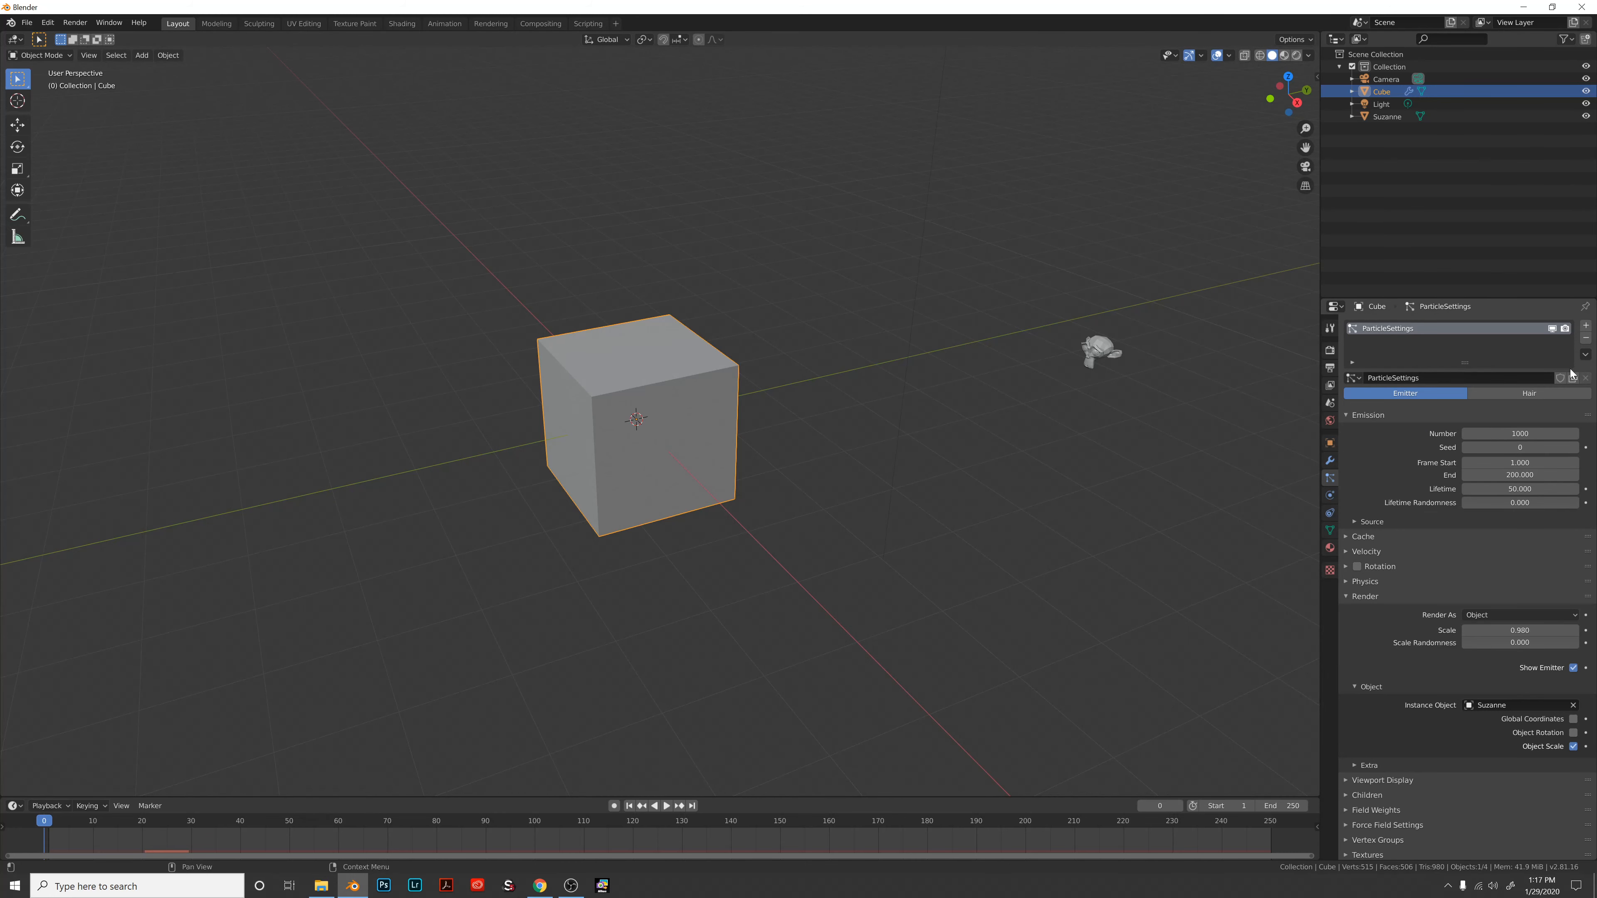
click(1329, 422)
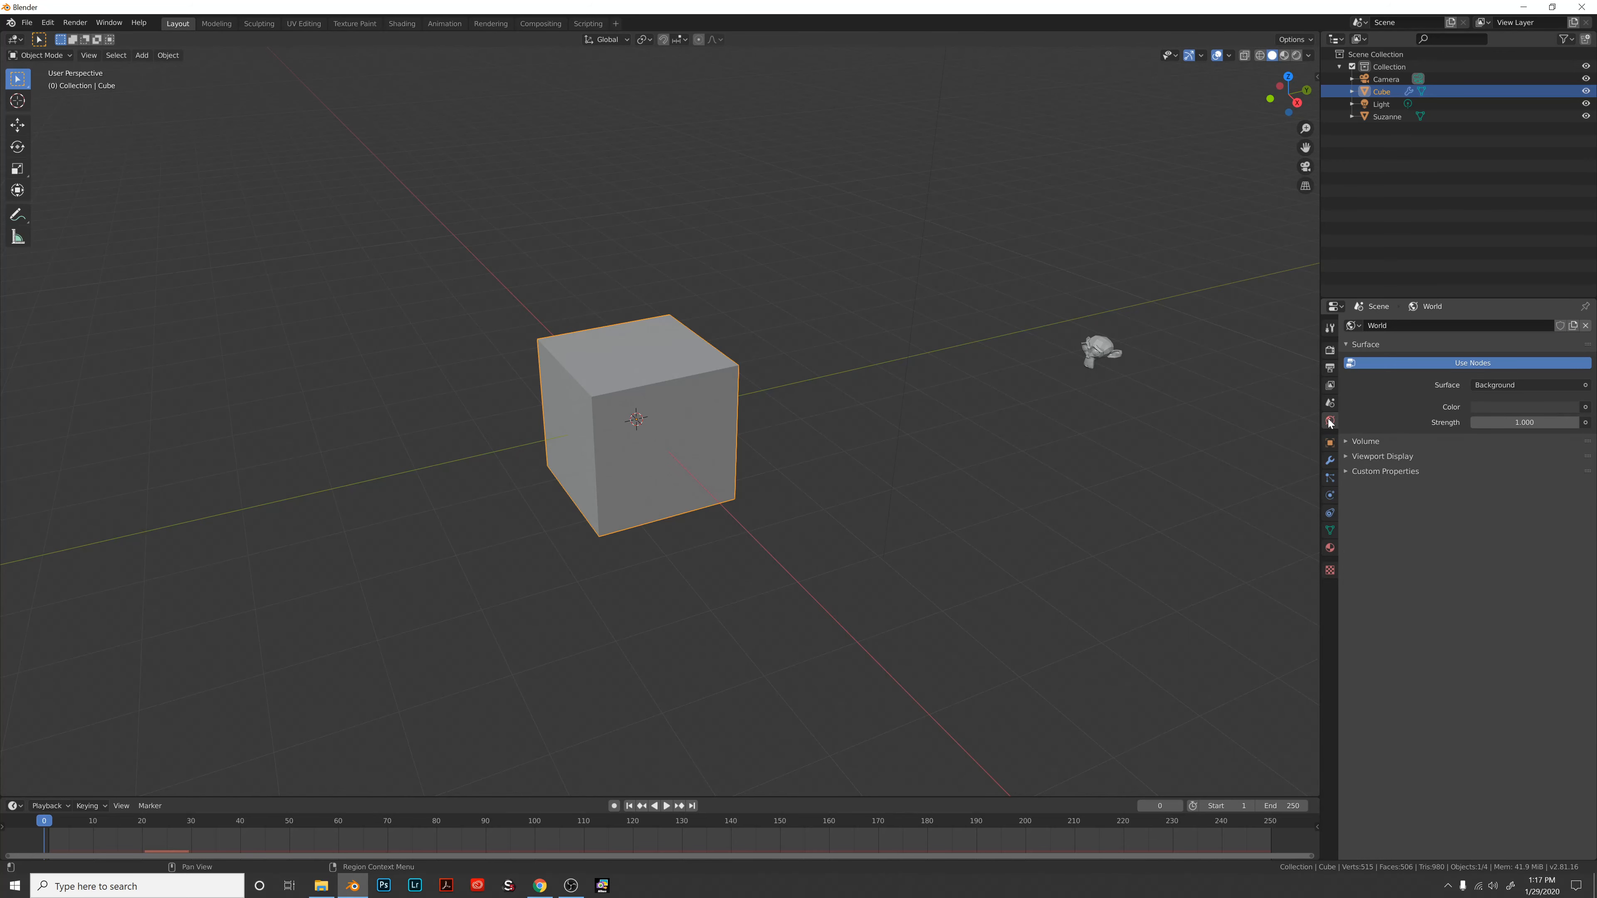
click(1330, 403)
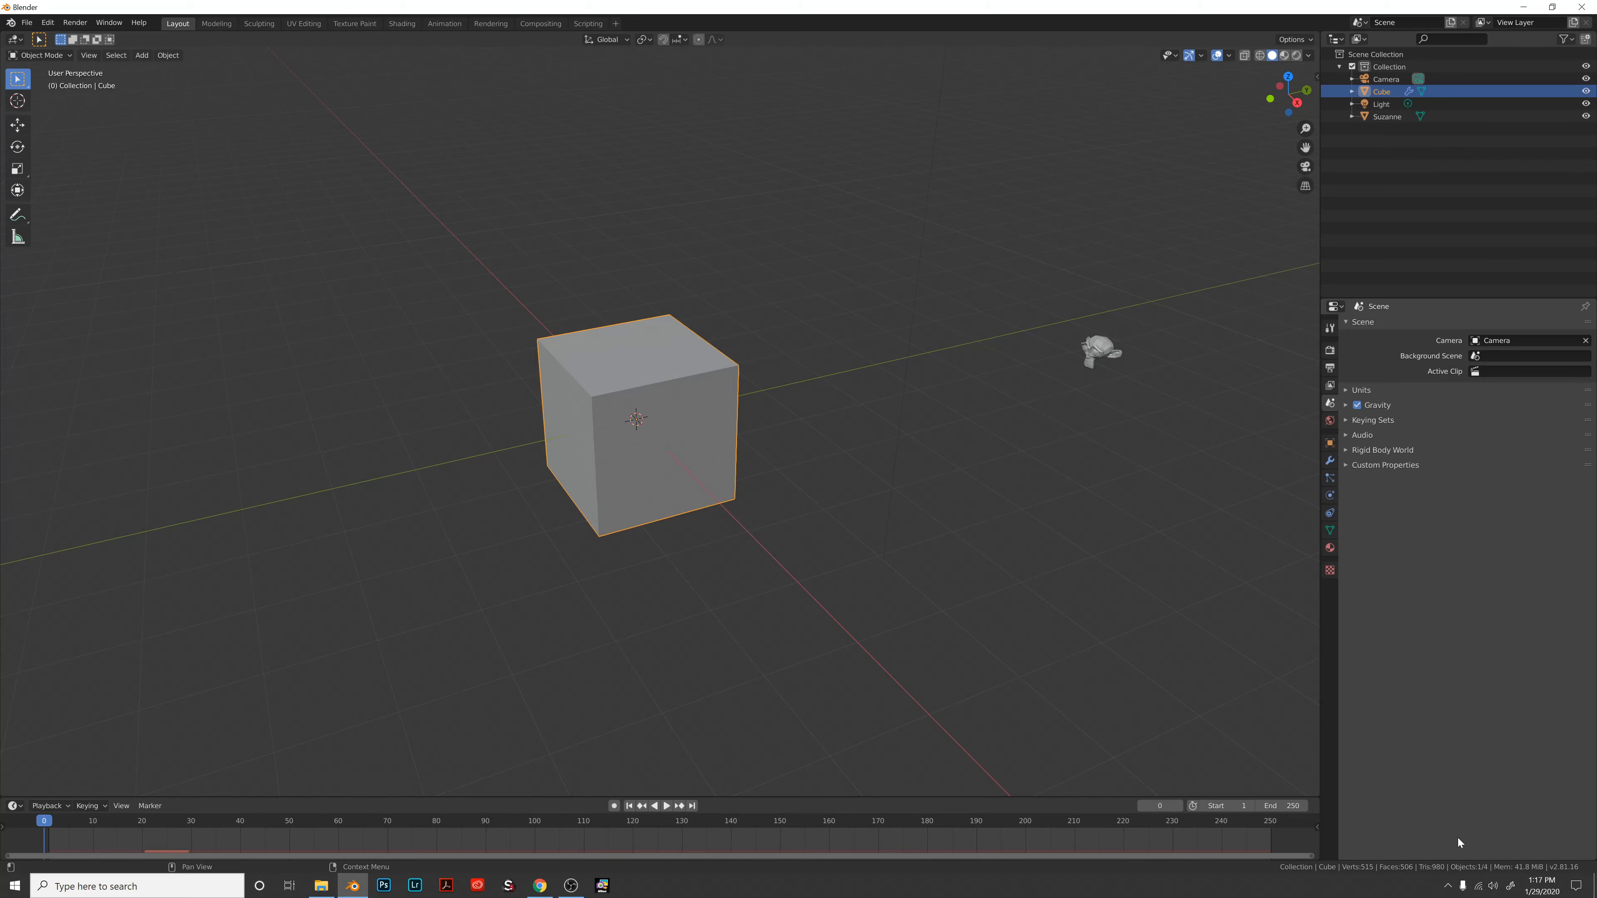
click(666, 806)
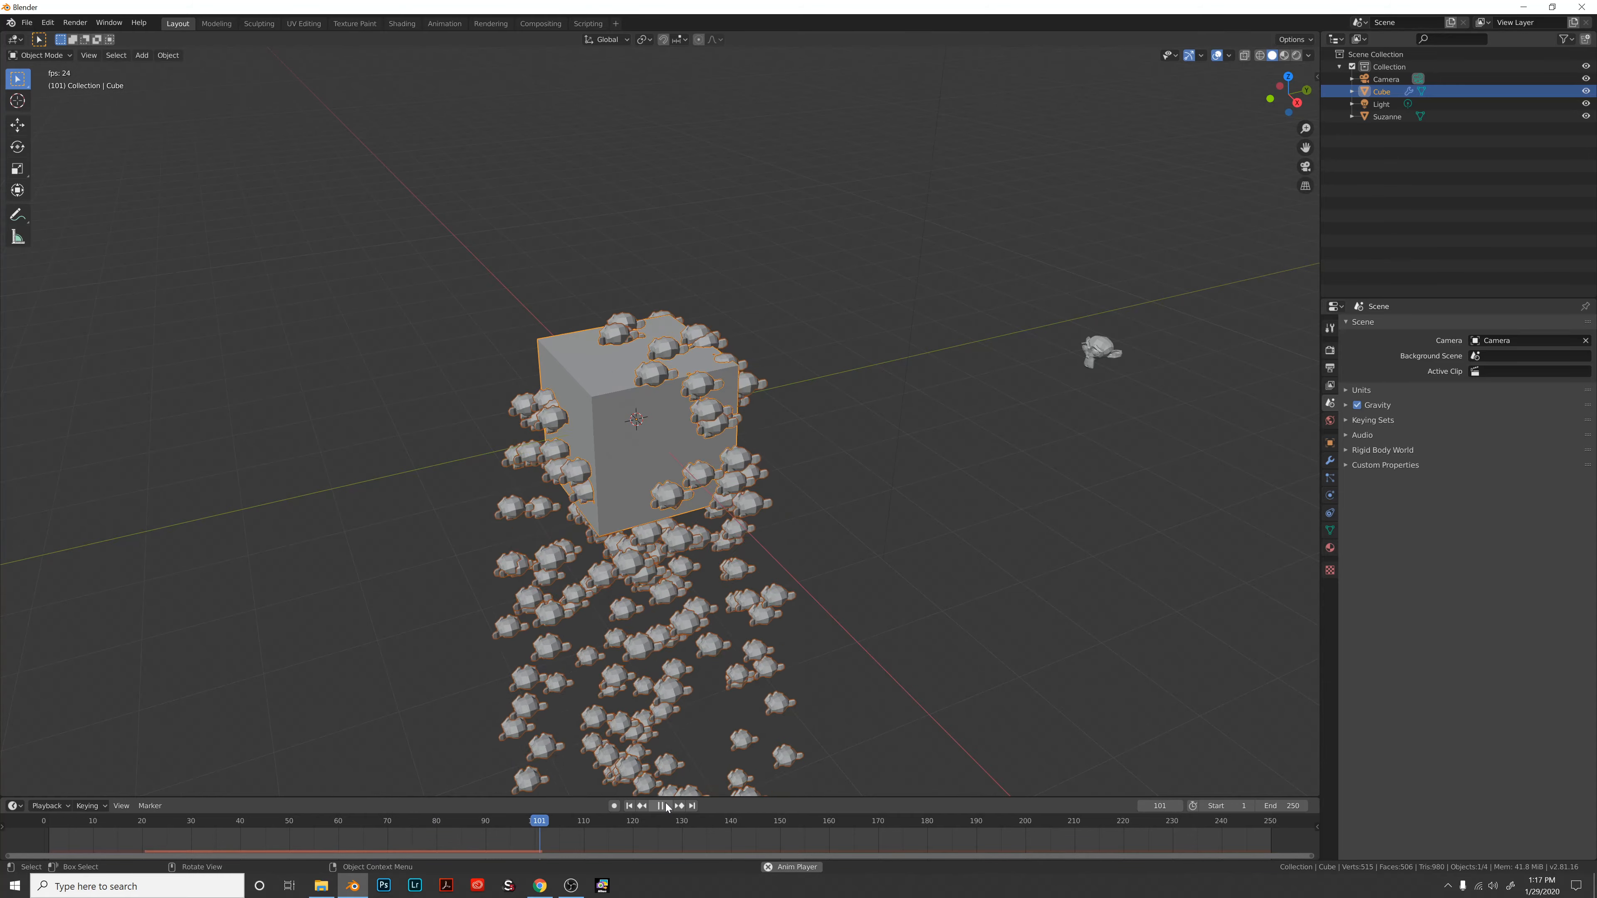
Test the emission with scene gravity off, then re-enable gravity and return to particle settings.
click(1355, 404)
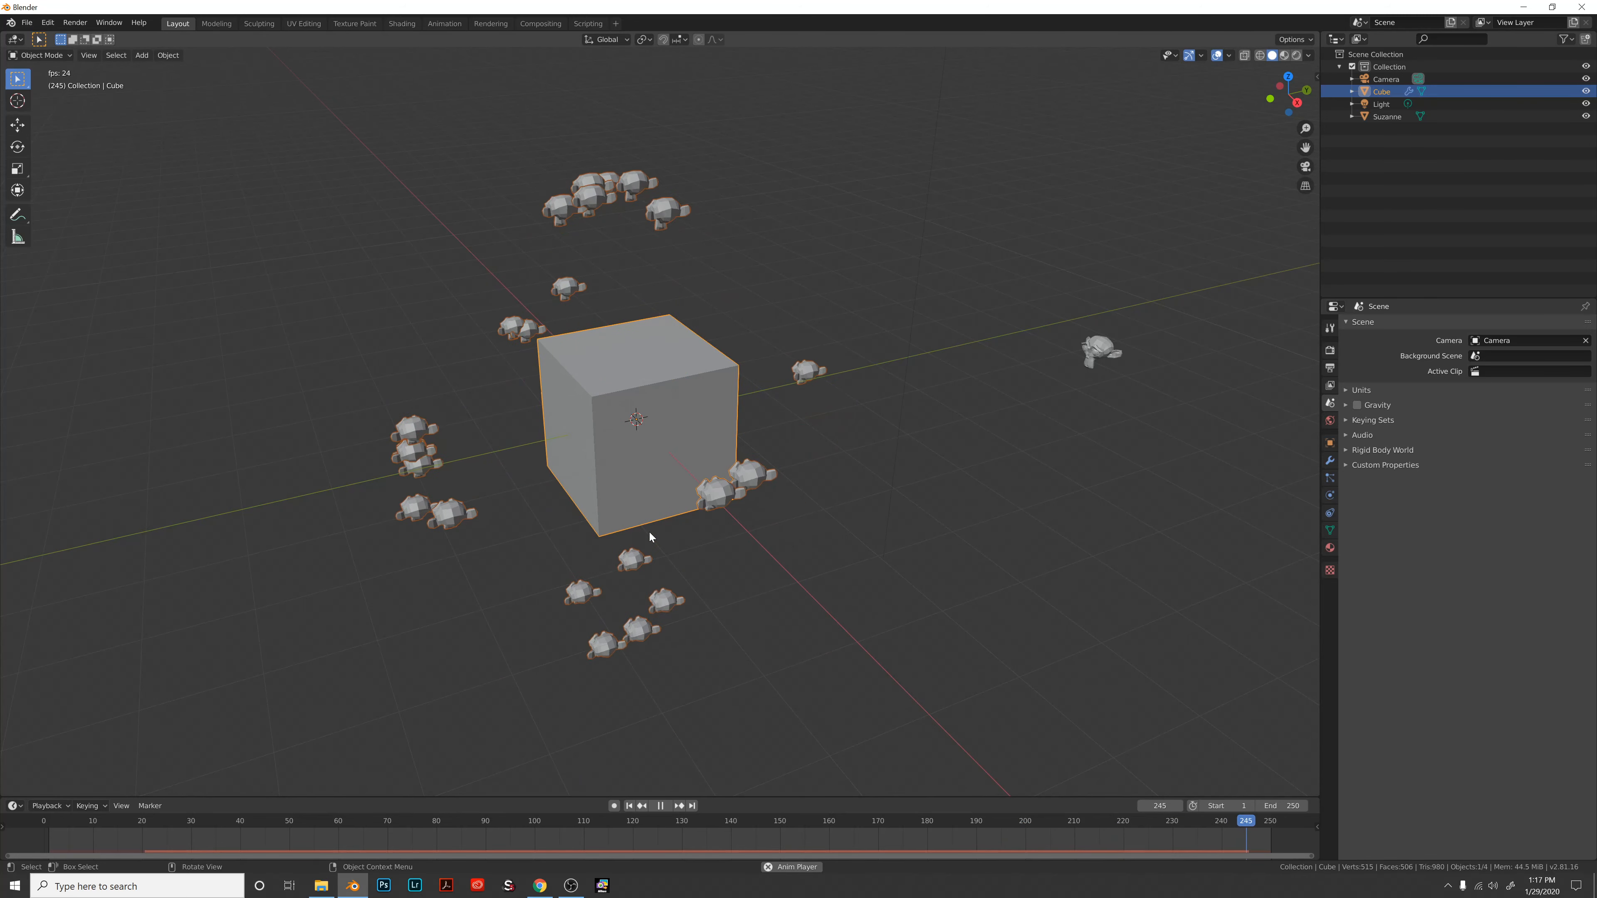
middle_drag(649, 531, 764, 520)
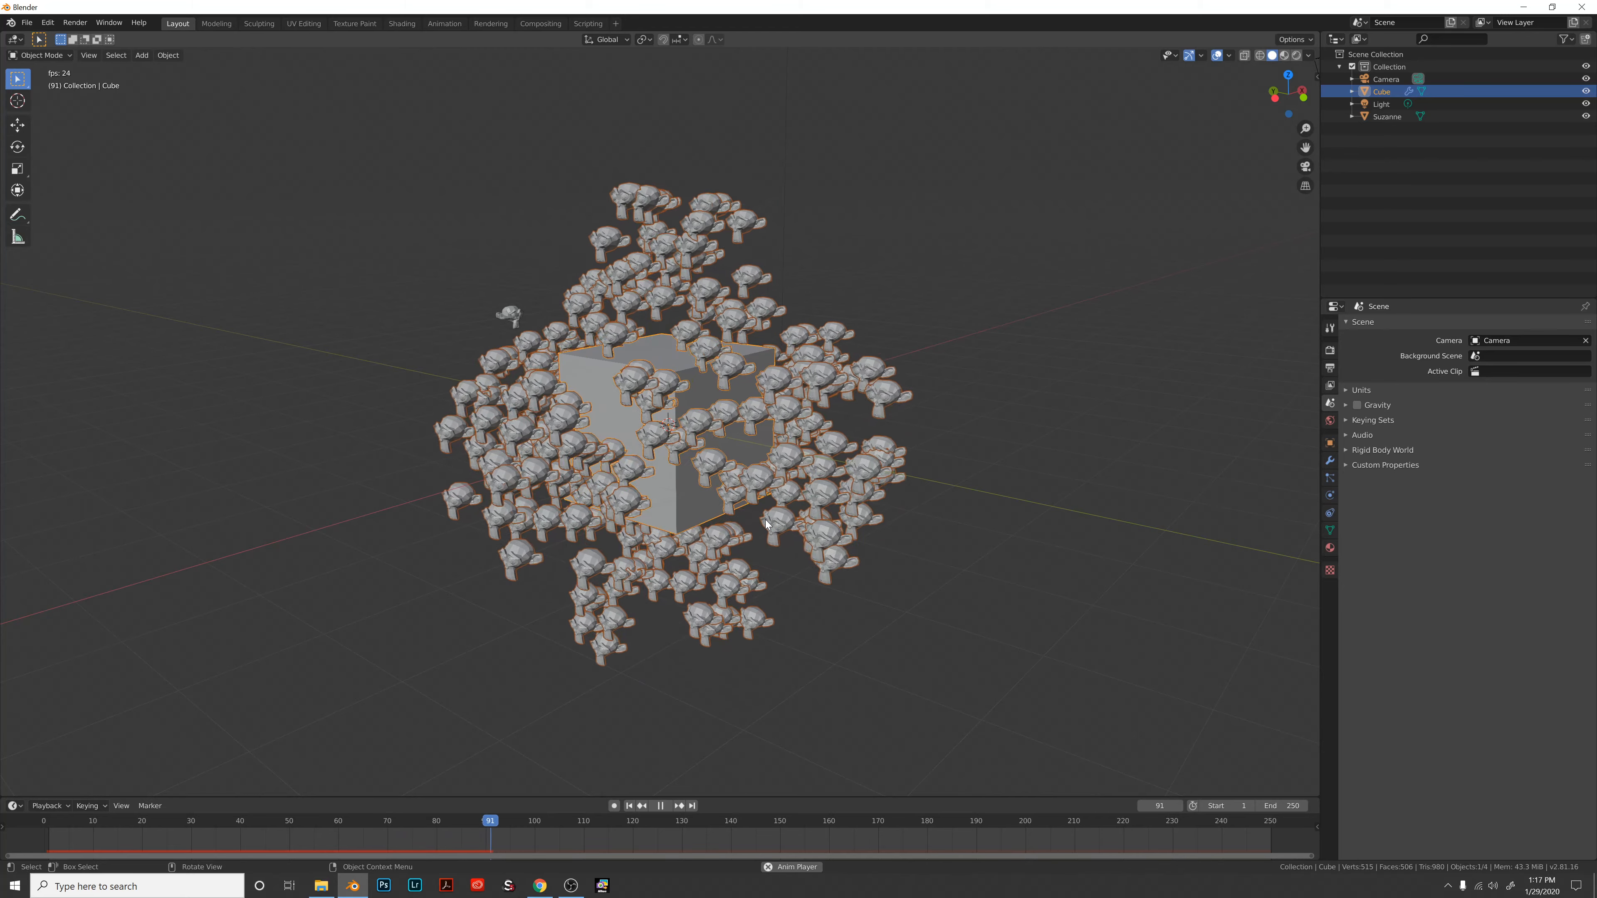
click(1357, 405)
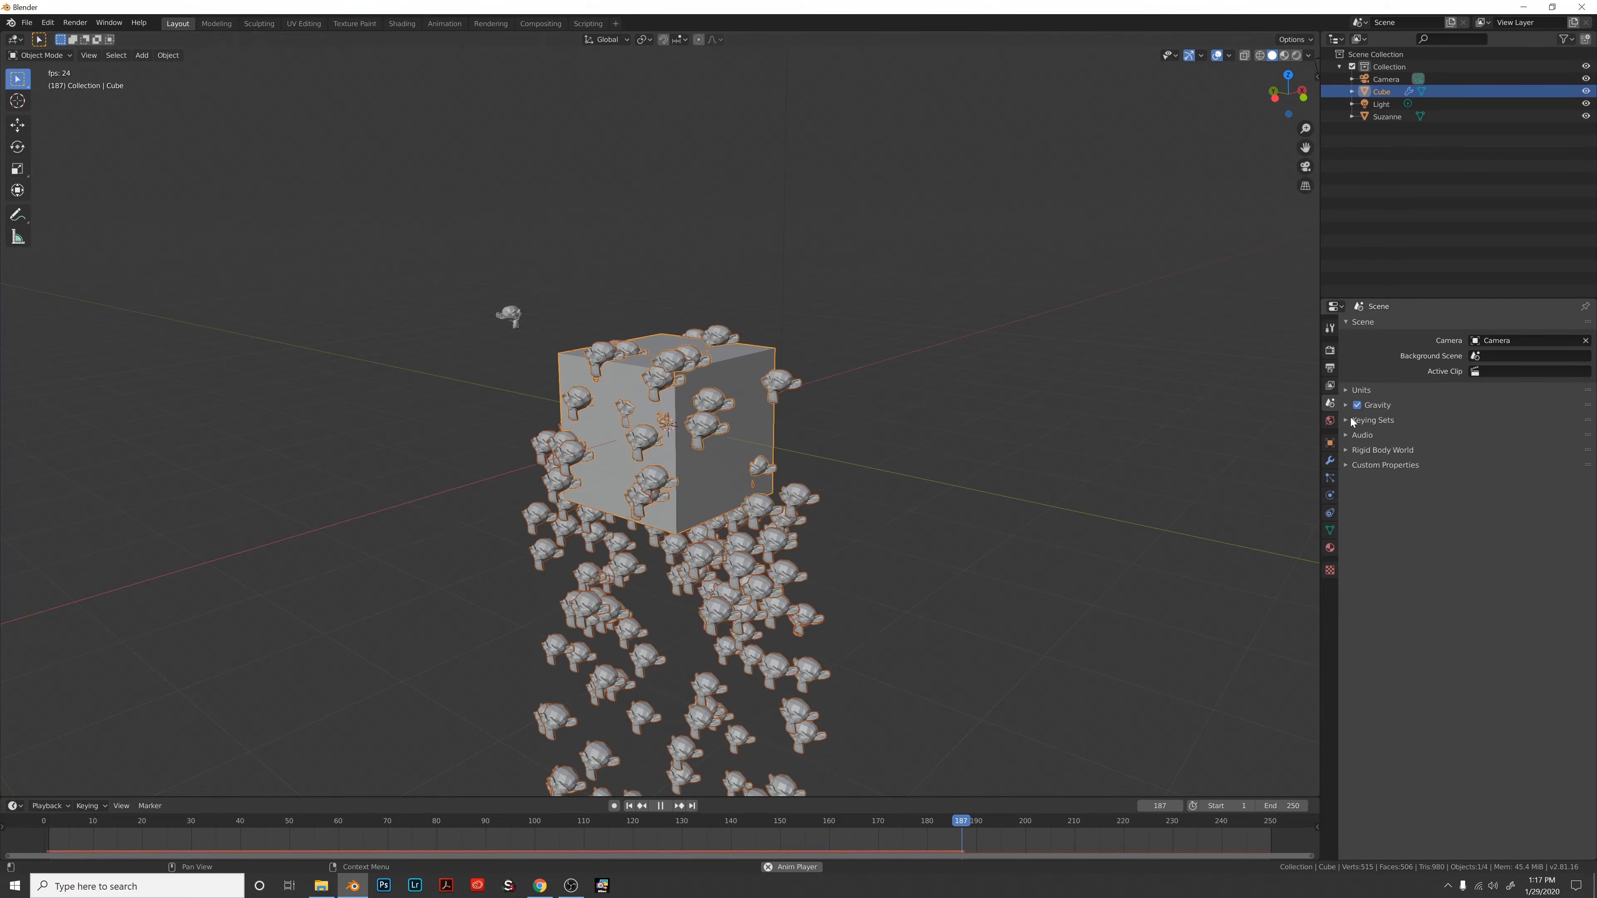
click(1329, 480)
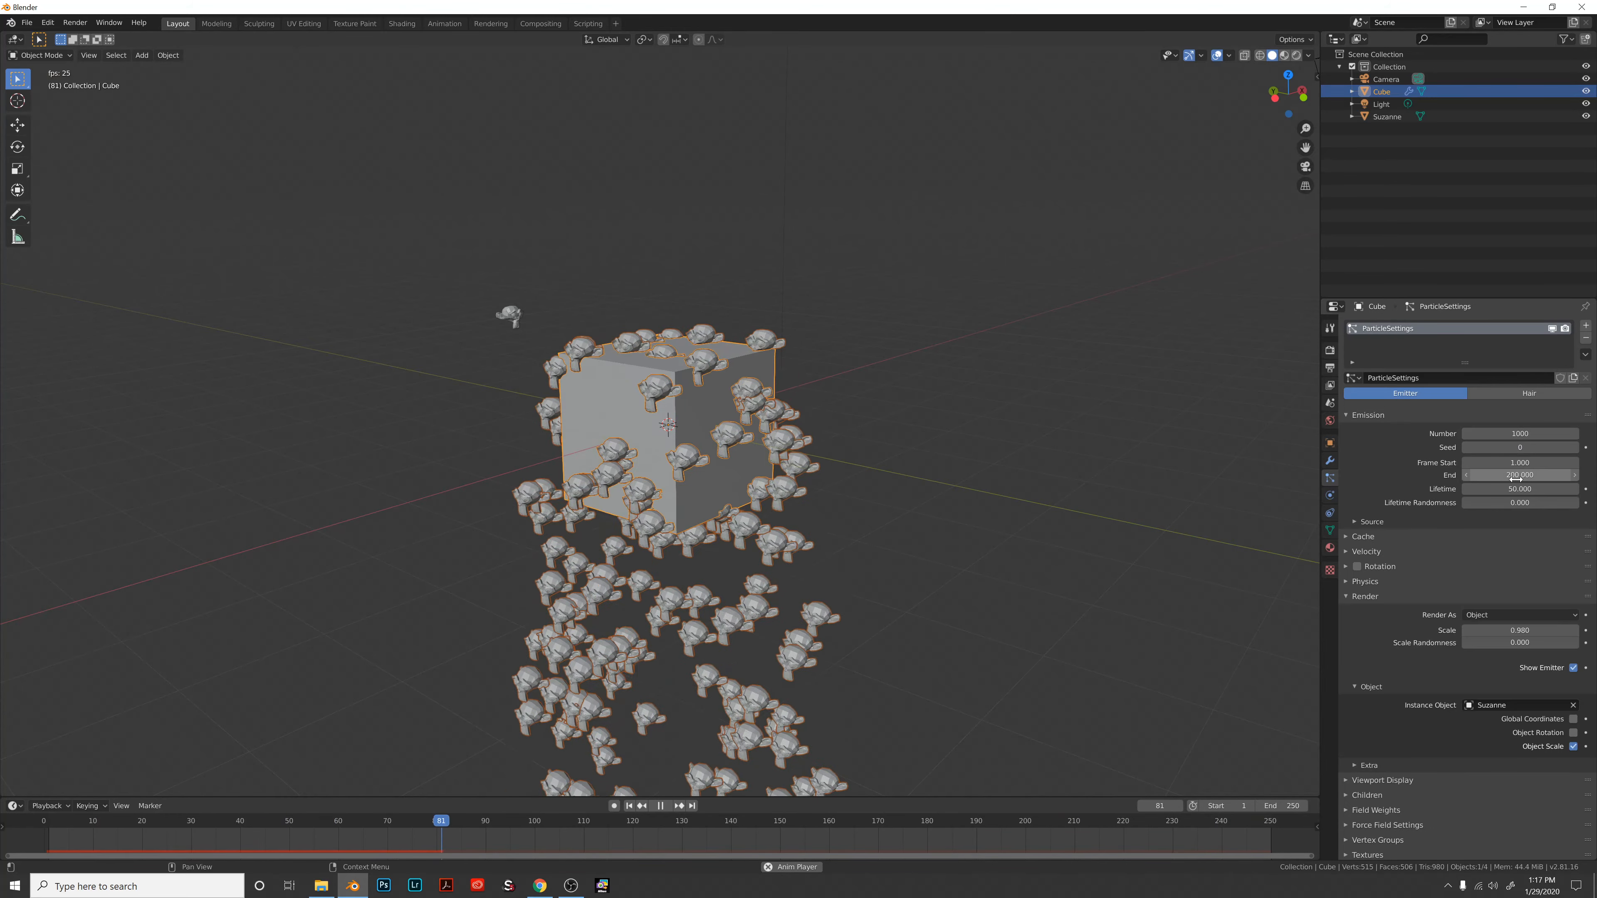
Set particle Lifetime to 500, edit the emission End frame, and expand the Velocity settings.
click(1507, 490)
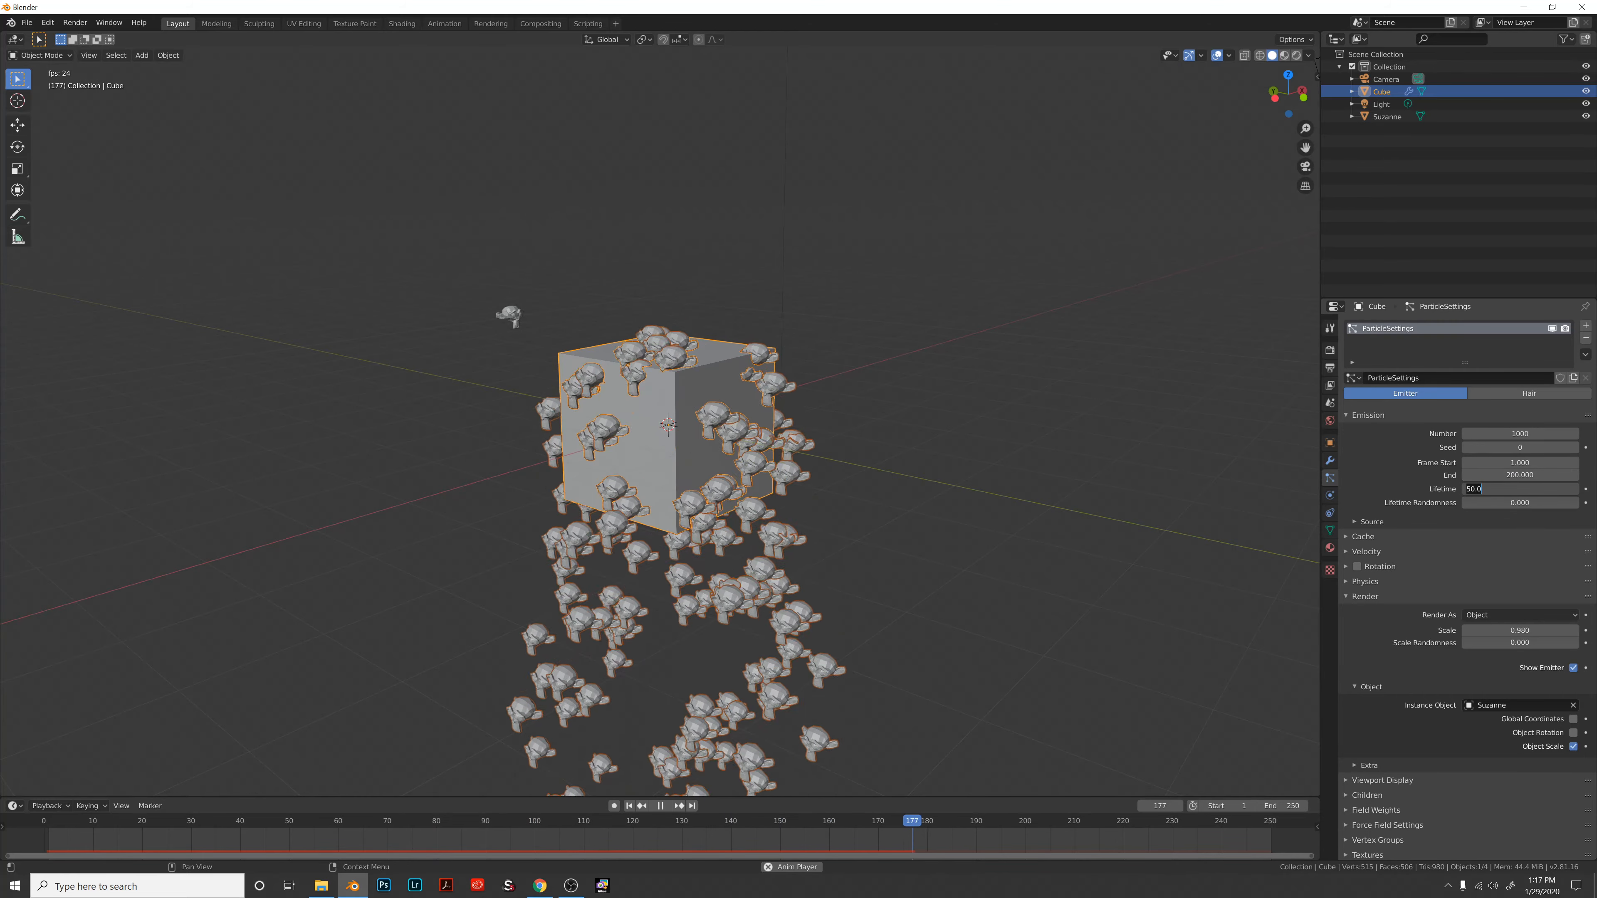
text(0)
key(Tab)
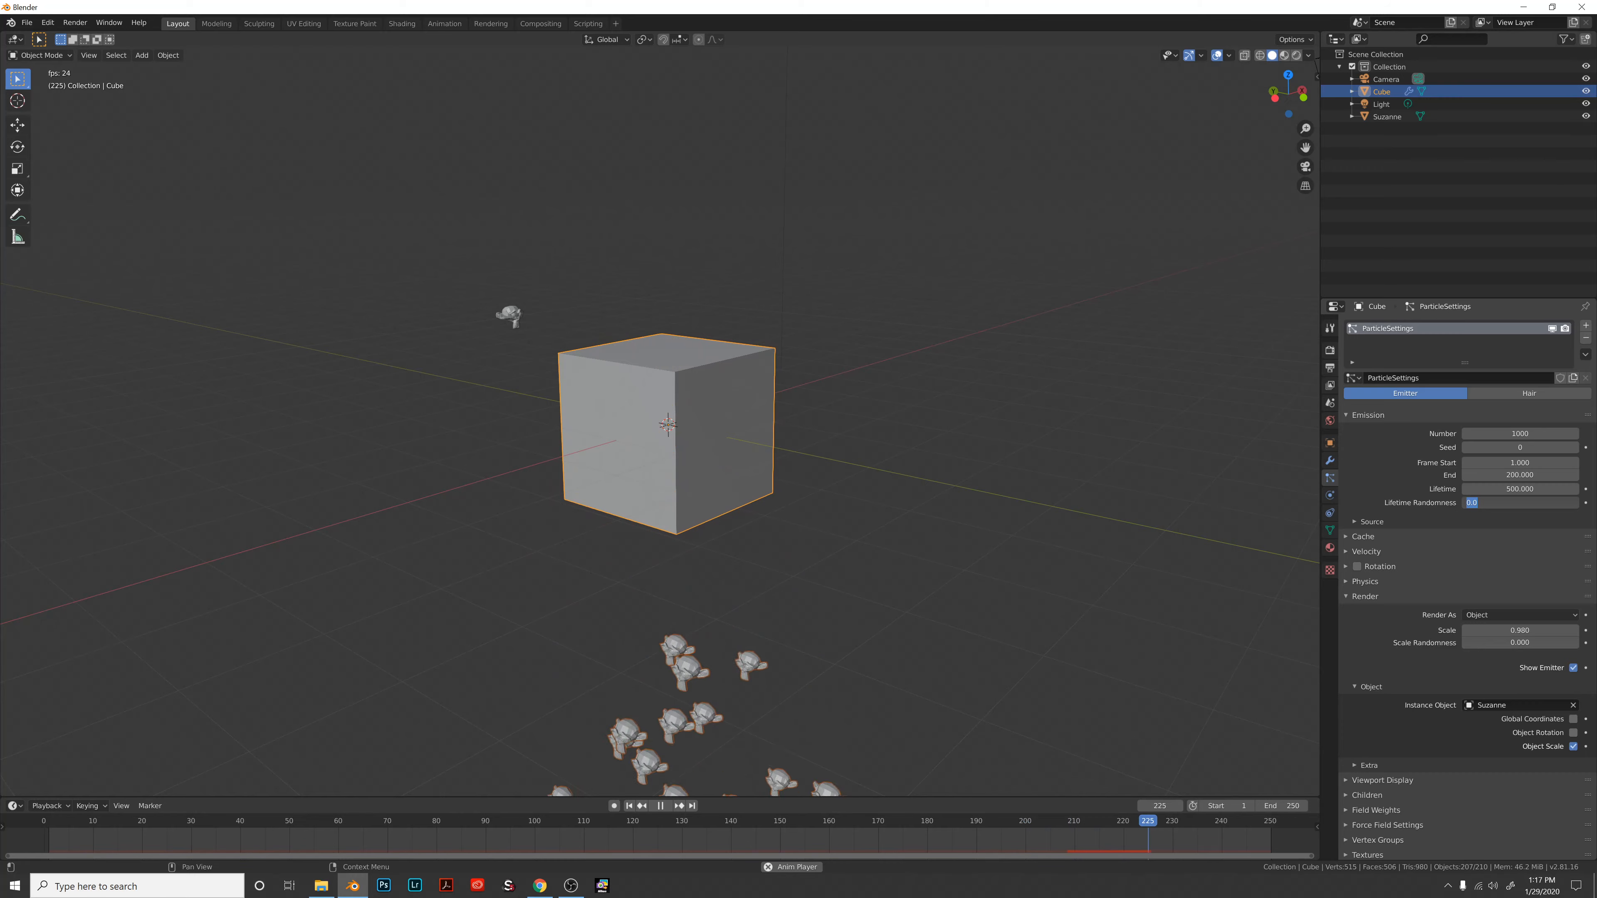
click(1502, 476)
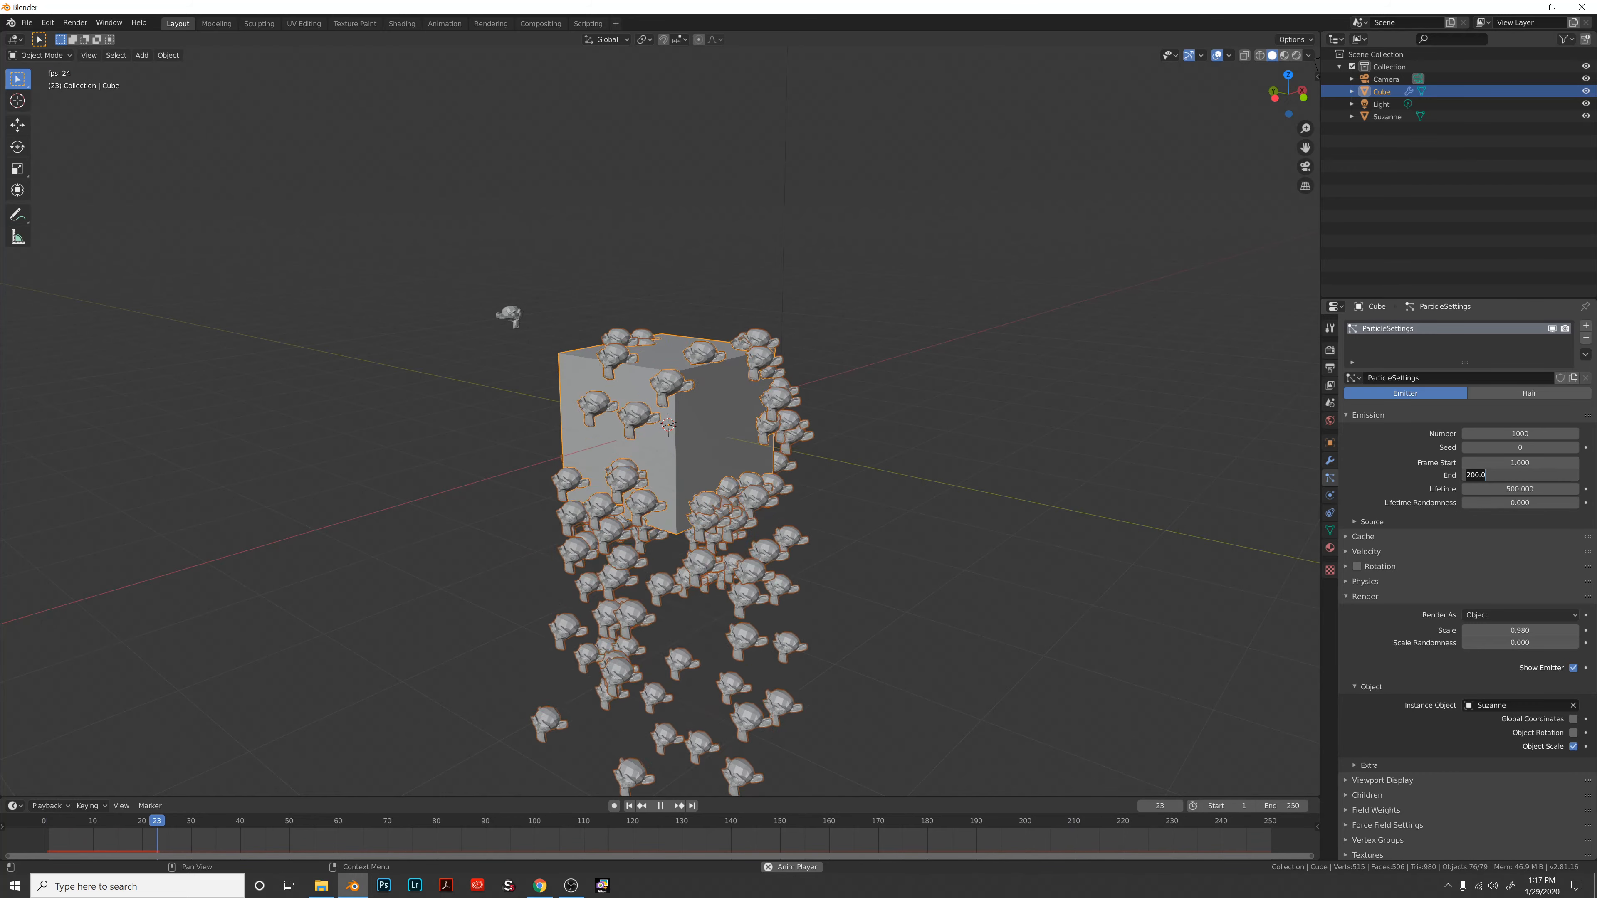
text(500)
key(Tab)
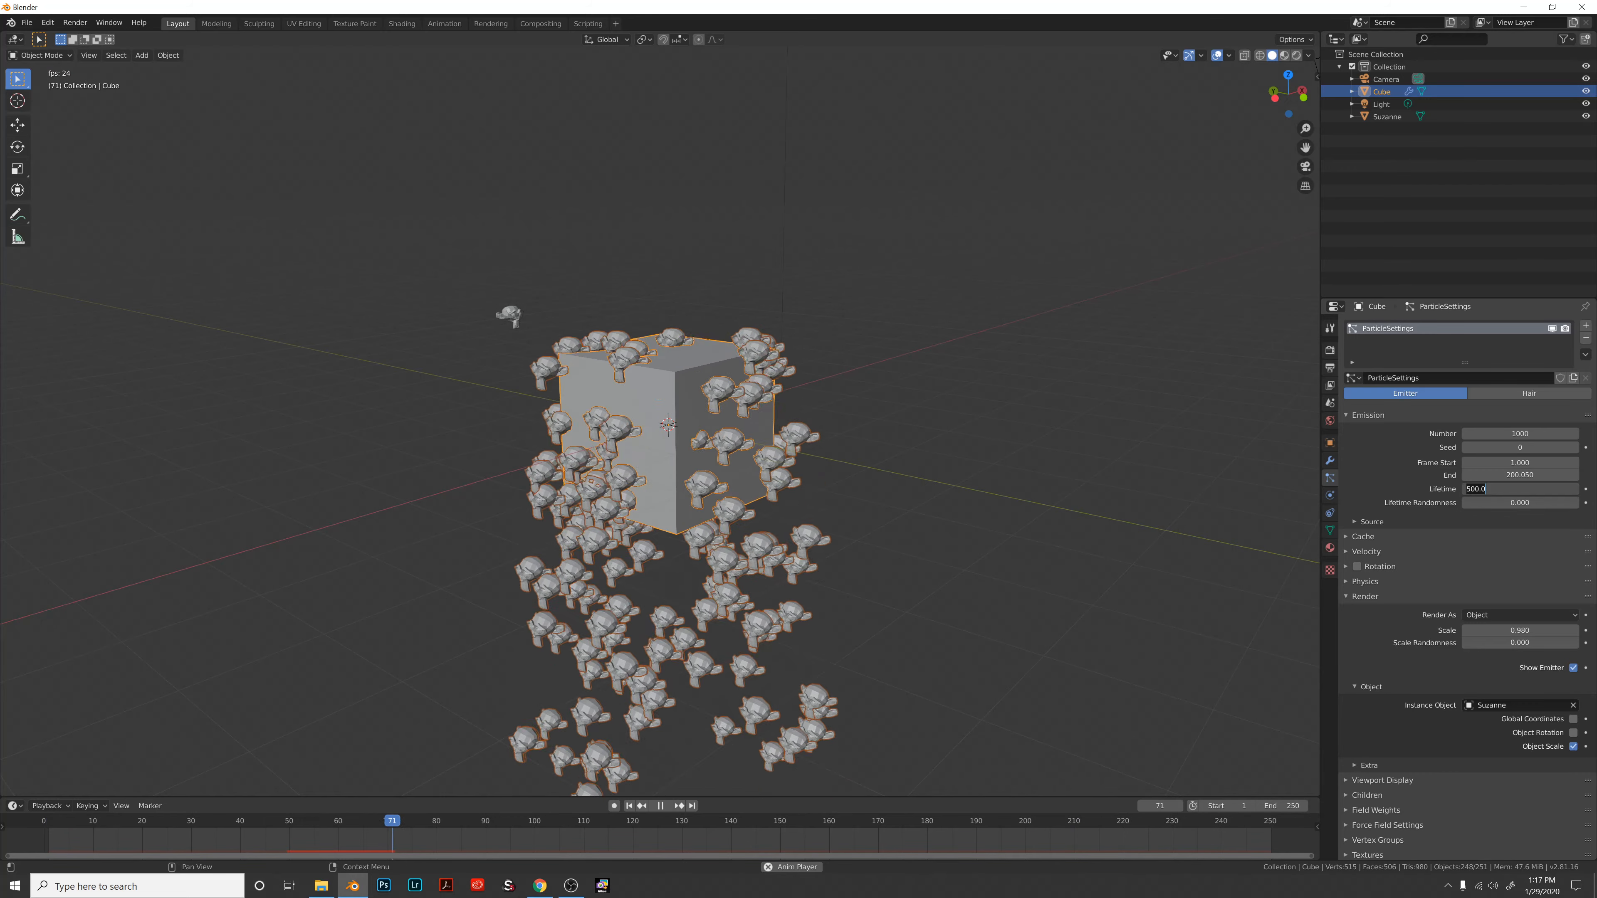
key(Return)
scroll(820, 527, down, 6)
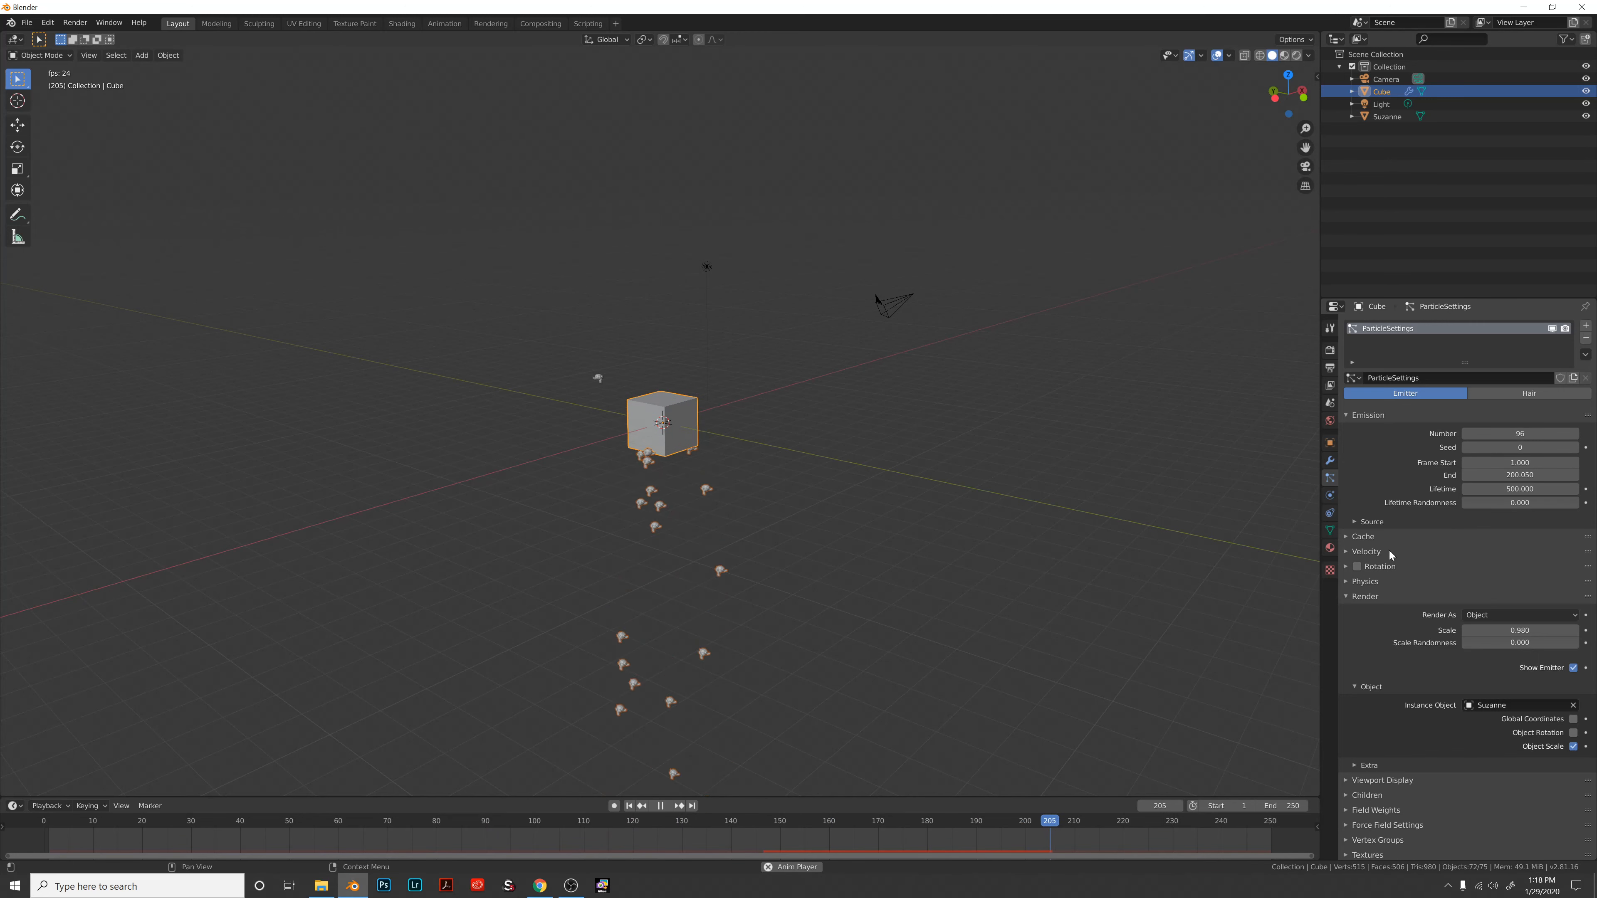
click(1346, 552)
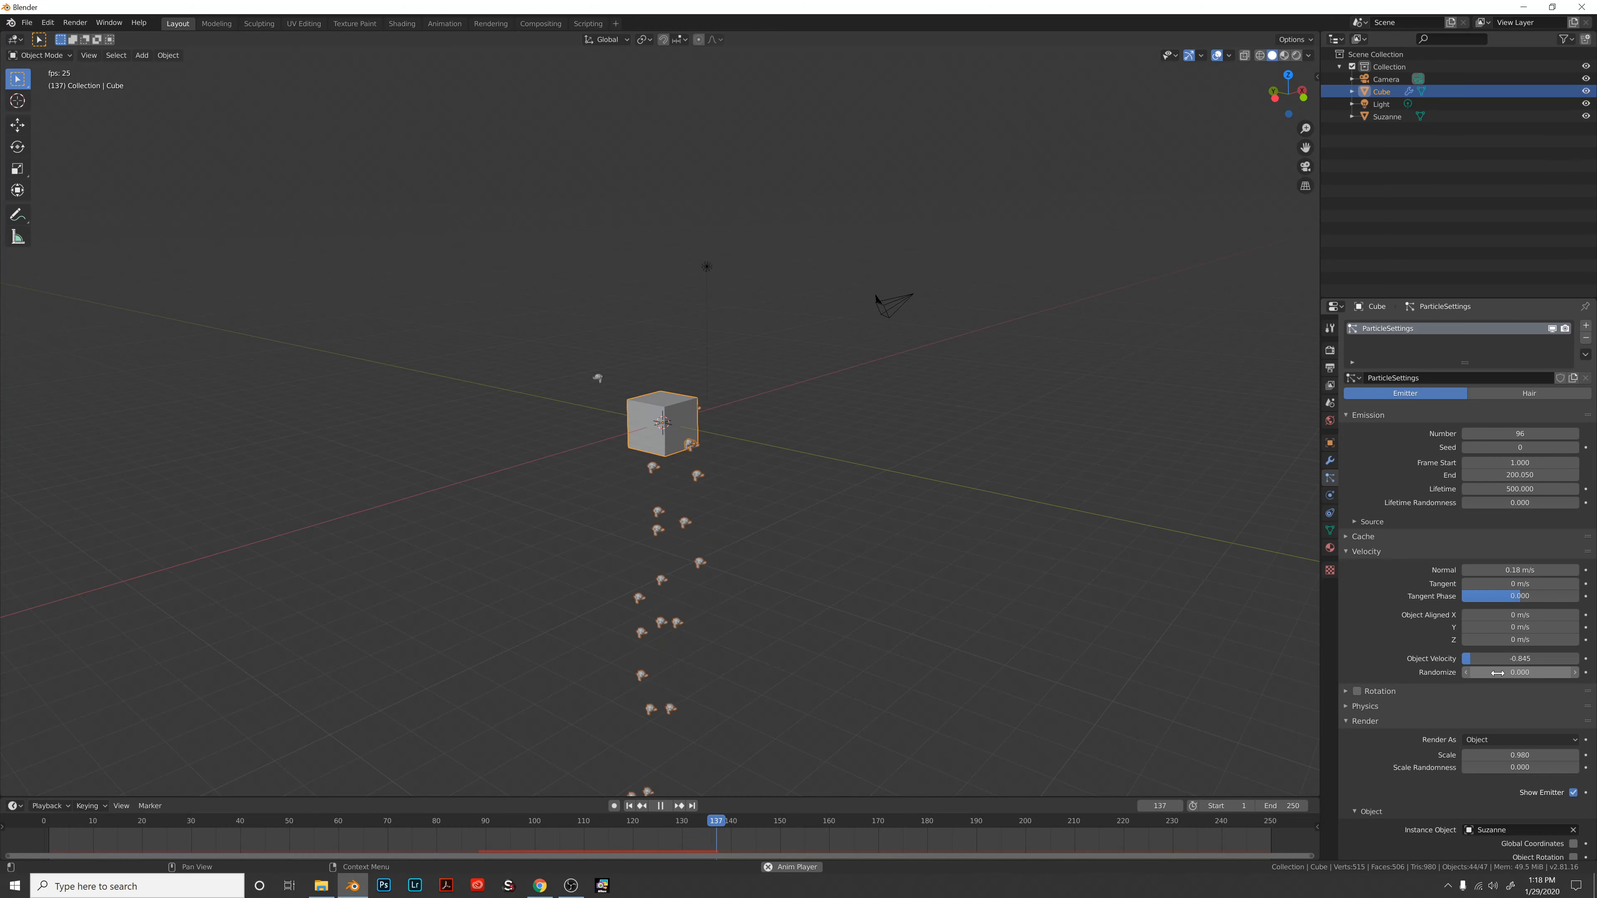
Raise velocity Randomize to 1.530 and stop playback at frame 74.
drag(1529, 673, 1575, 673)
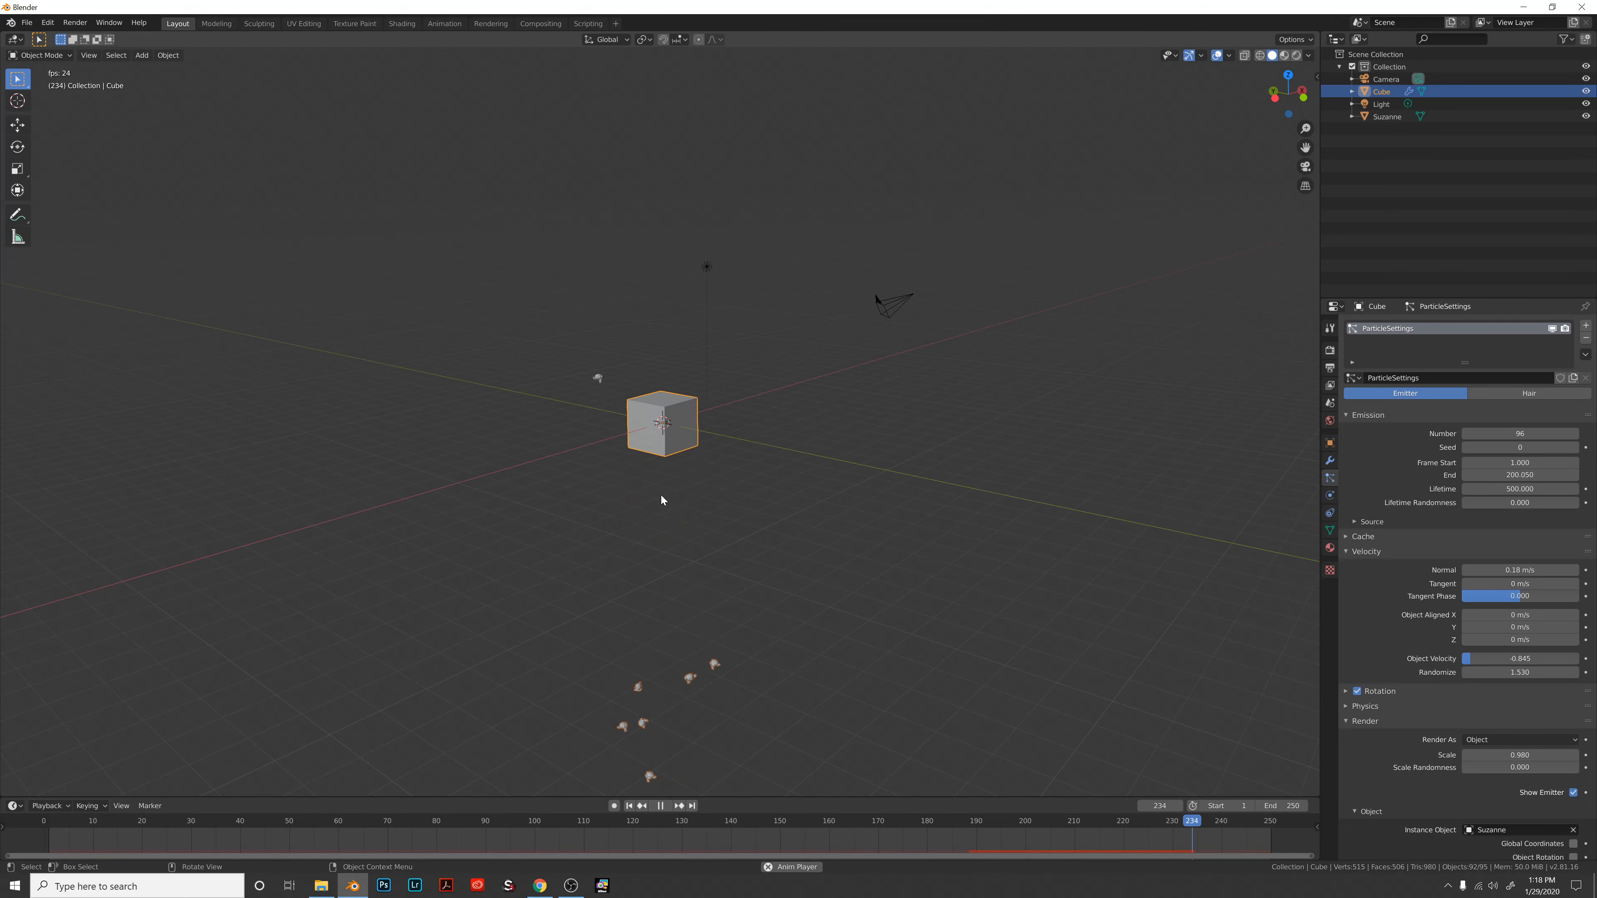
scroll(1256, 598, up, 8)
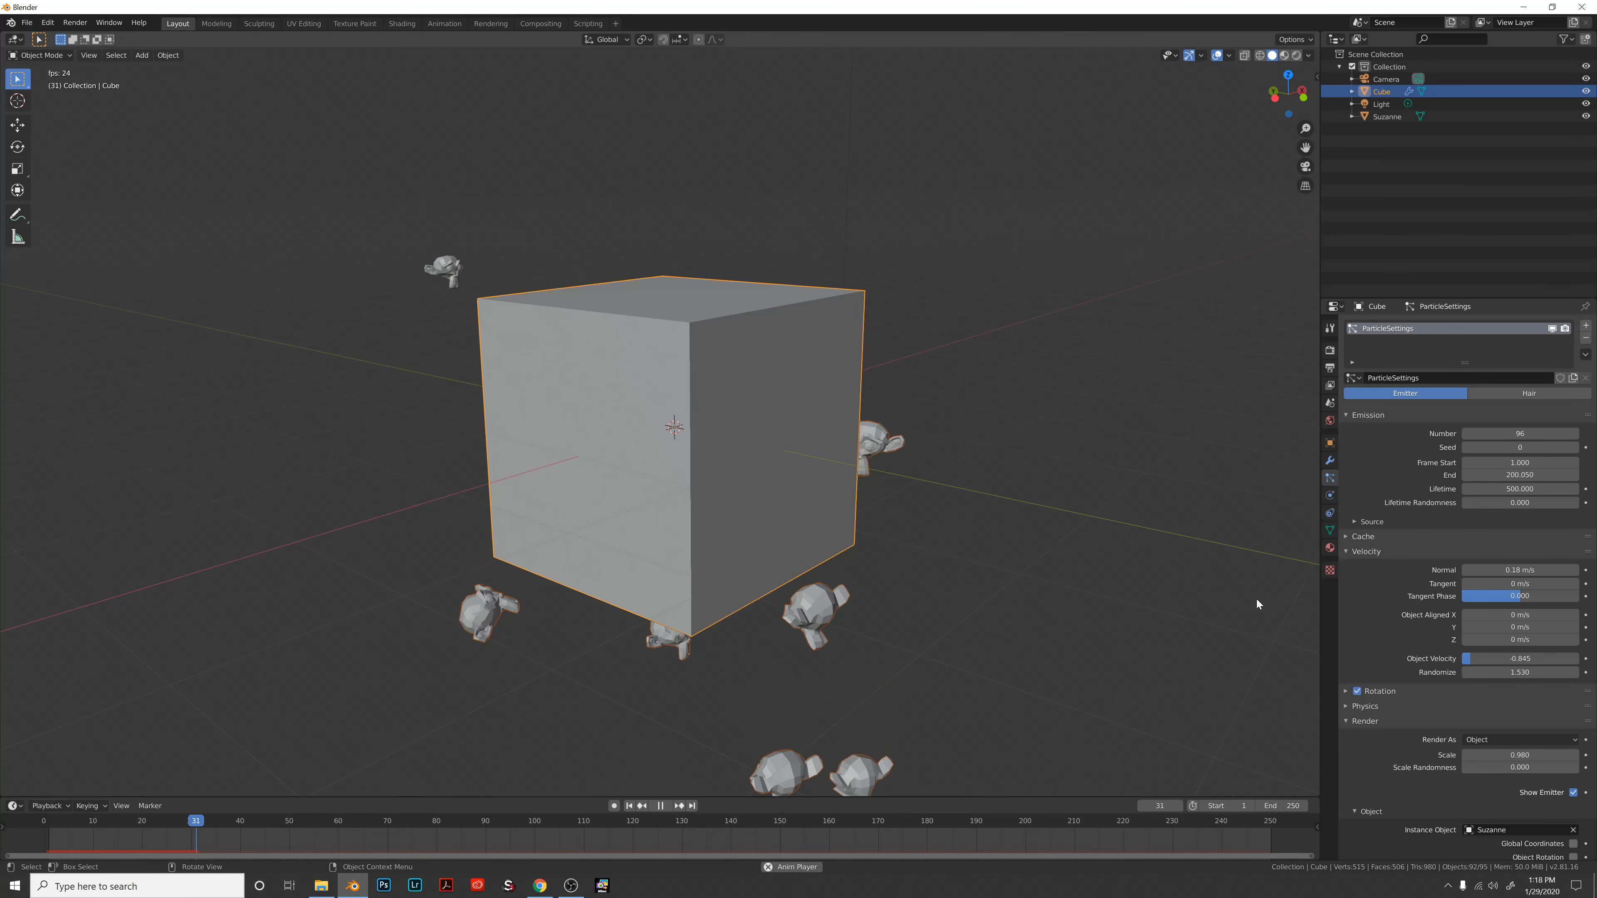
key(space)
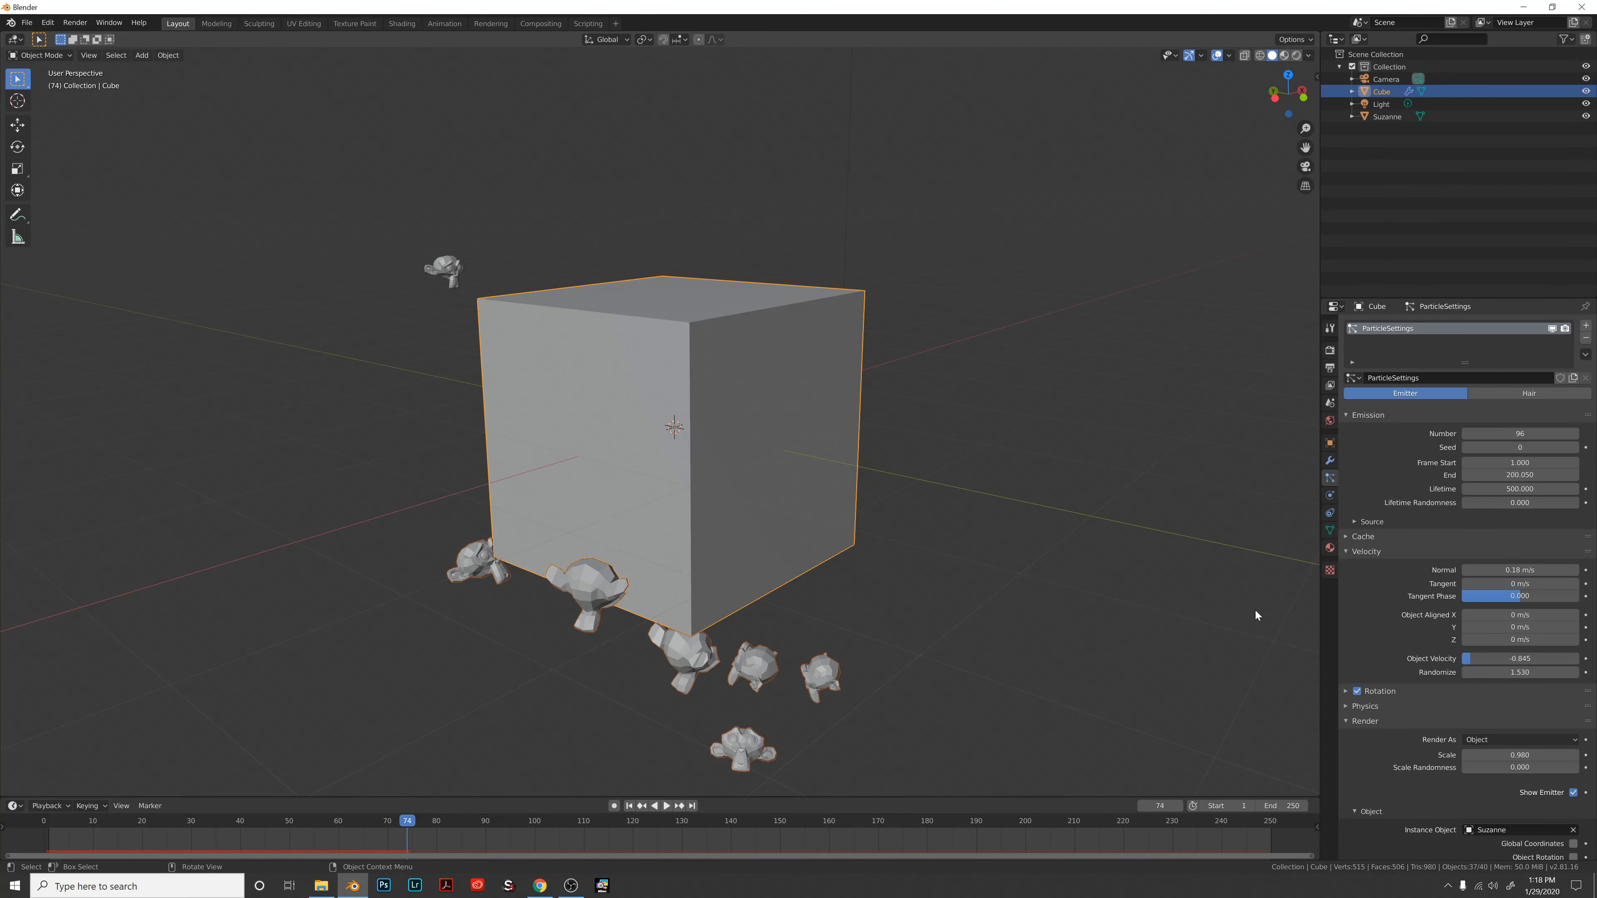
middle_drag(794, 678, 792, 633)
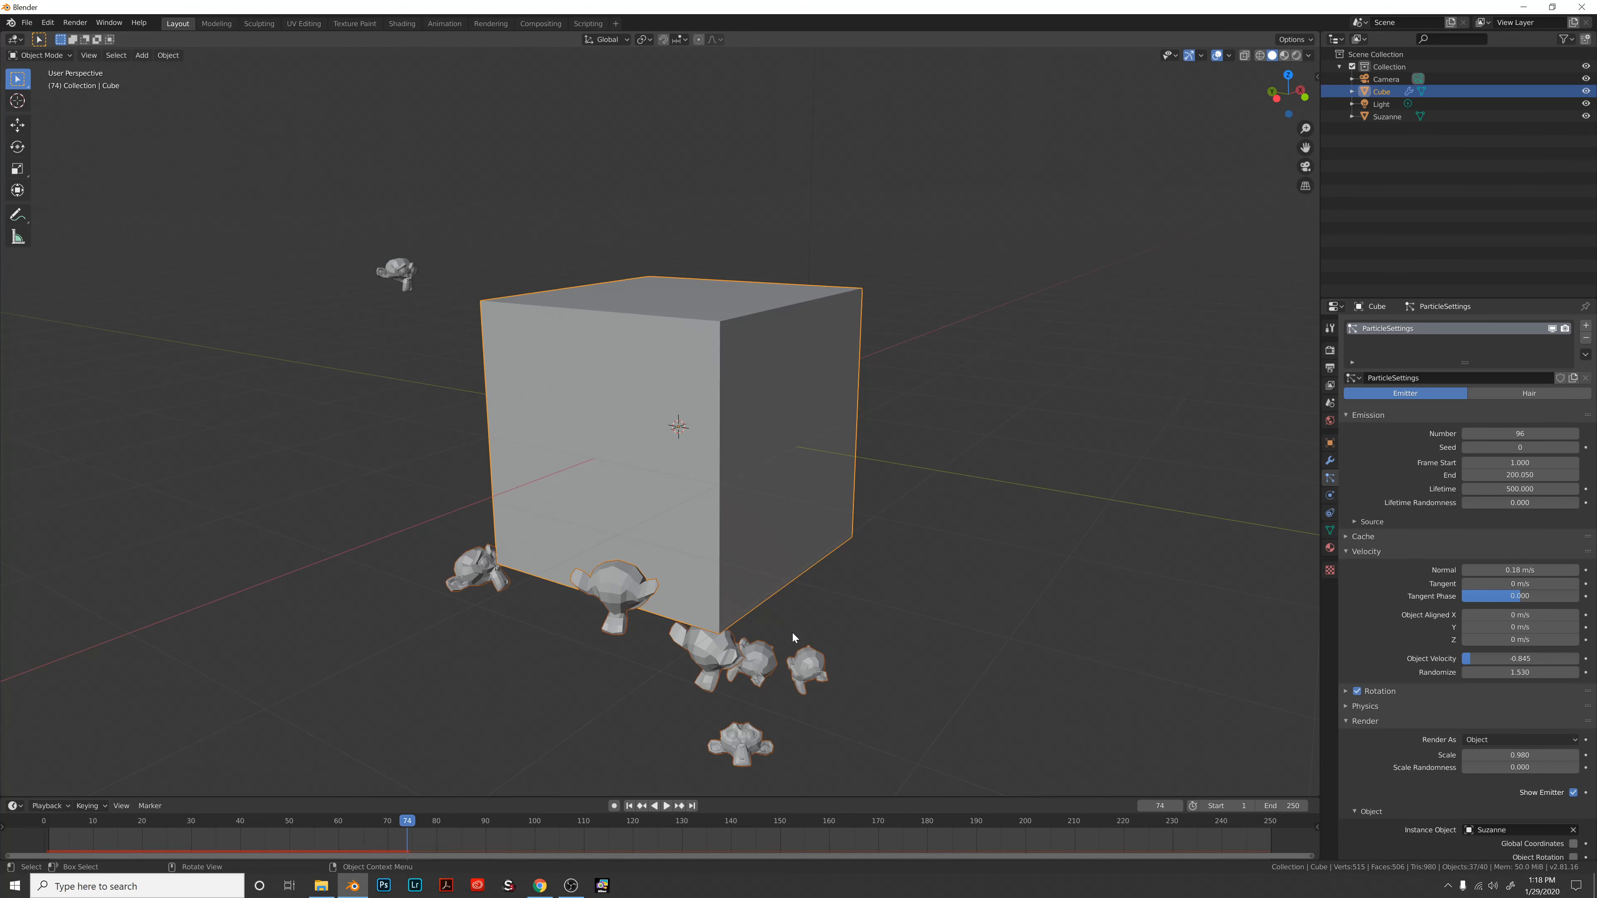
Try the Hair particle type twice, leaving the system set to Emitter.
click(1504, 394)
click(1445, 397)
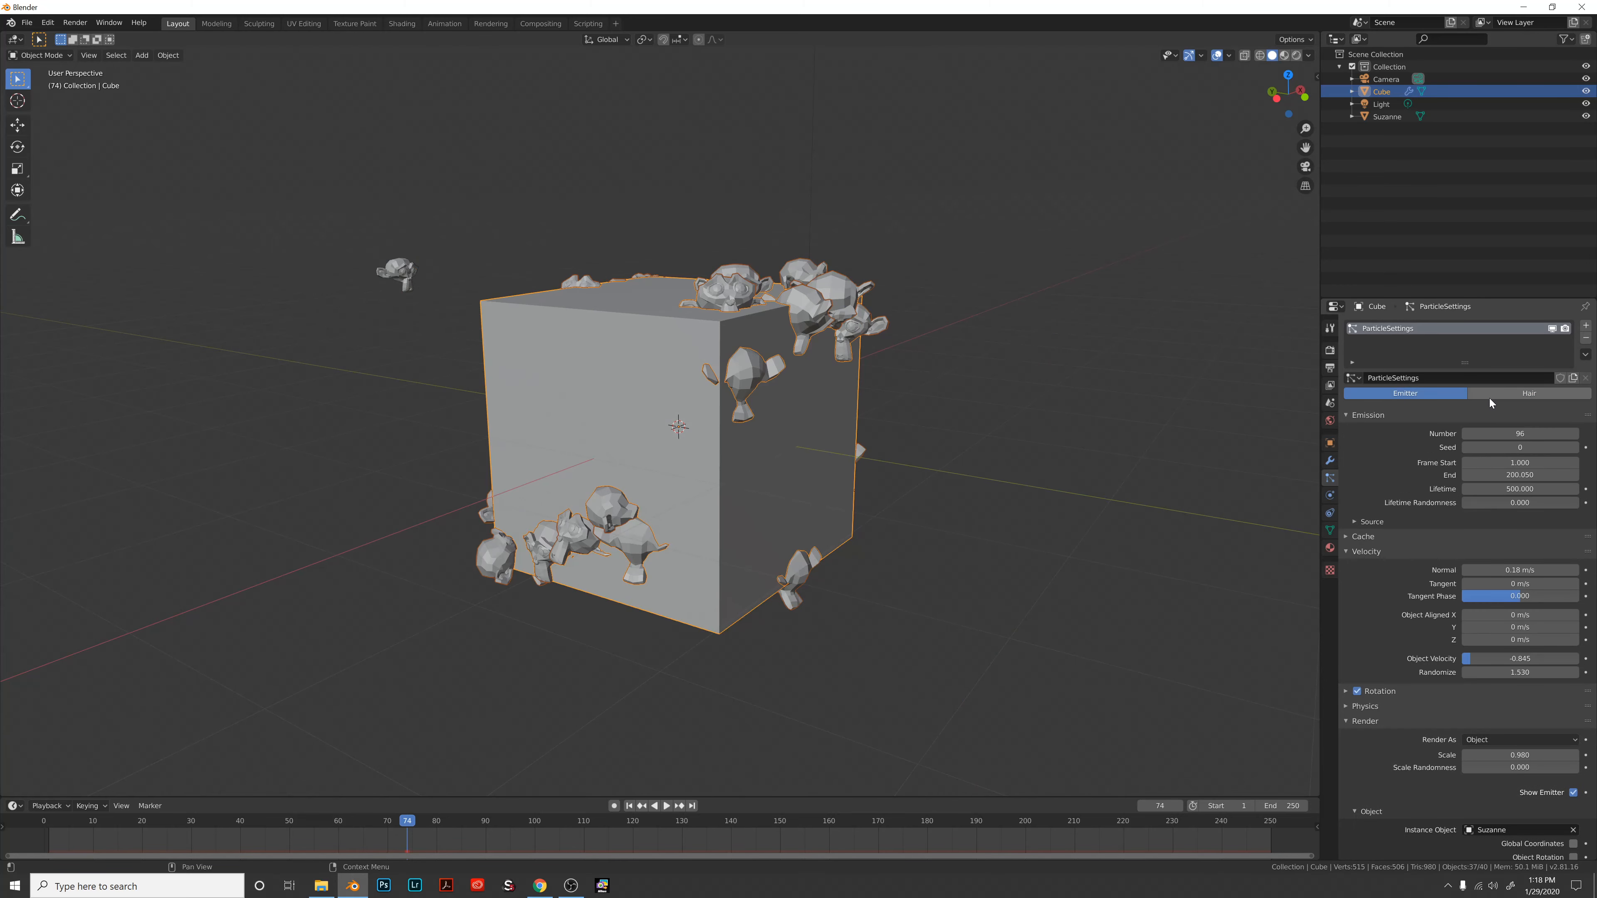
click(1499, 394)
click(1446, 392)
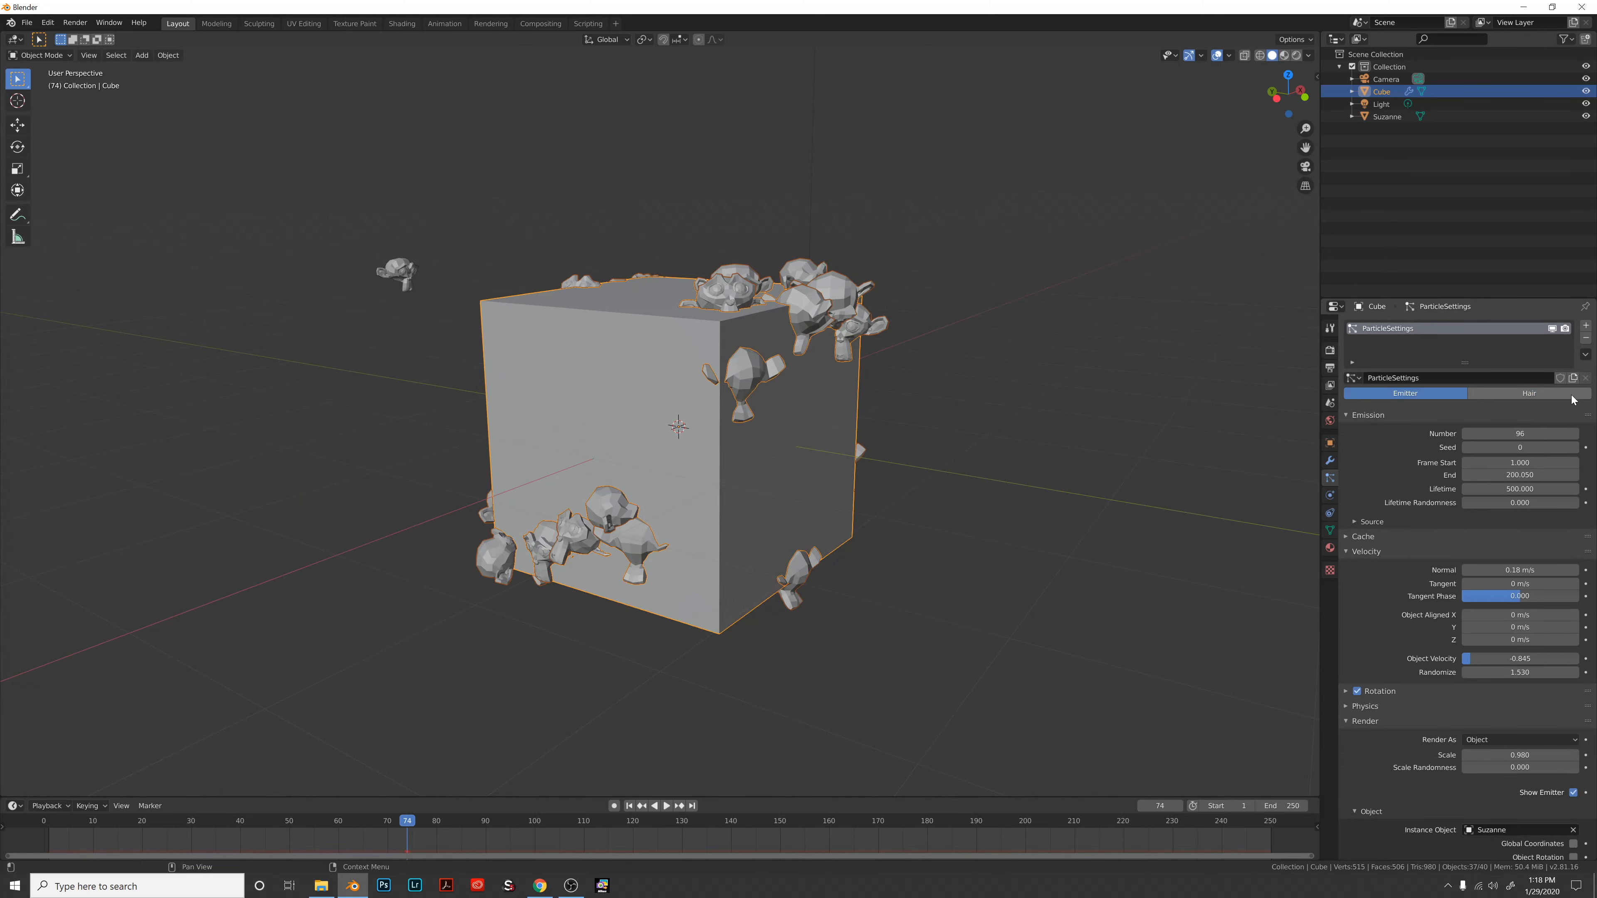